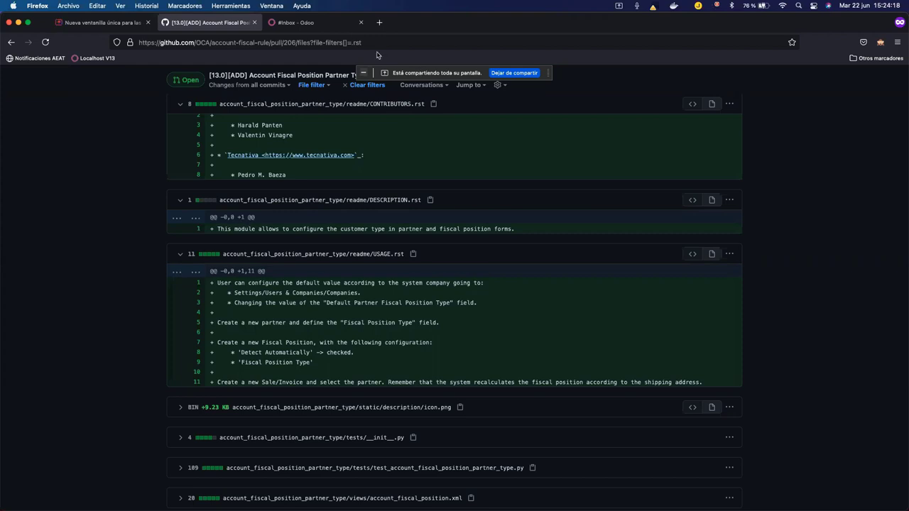
In the Odoo tab, open the YourCompany record from Settings' Companies list.
left_click(337, 27)
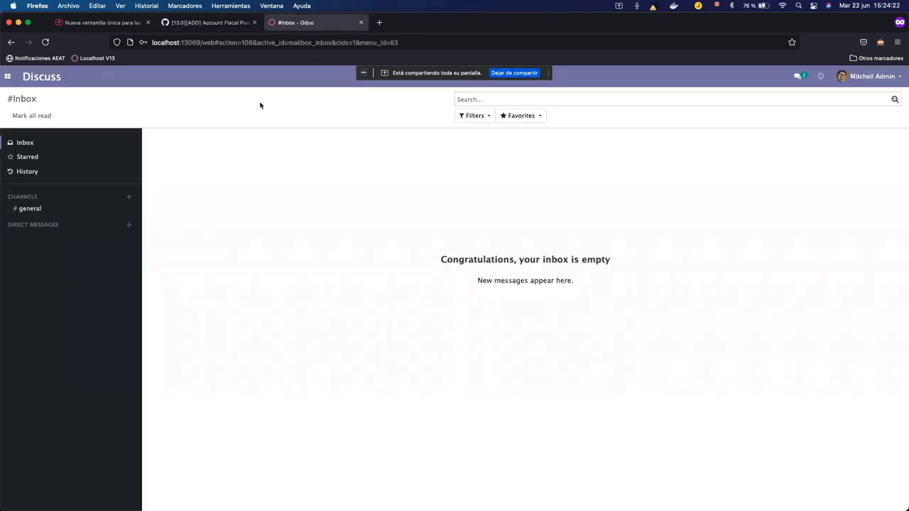
left_click(7, 76)
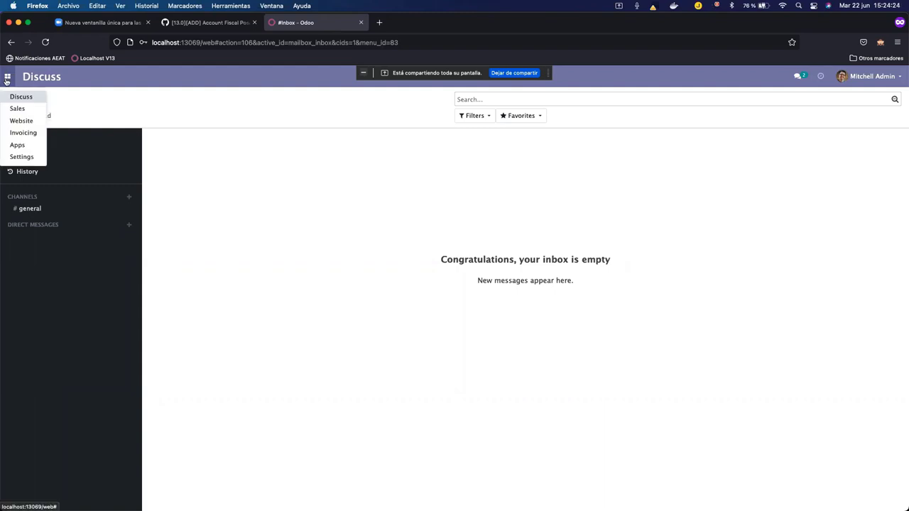
left_click(29, 157)
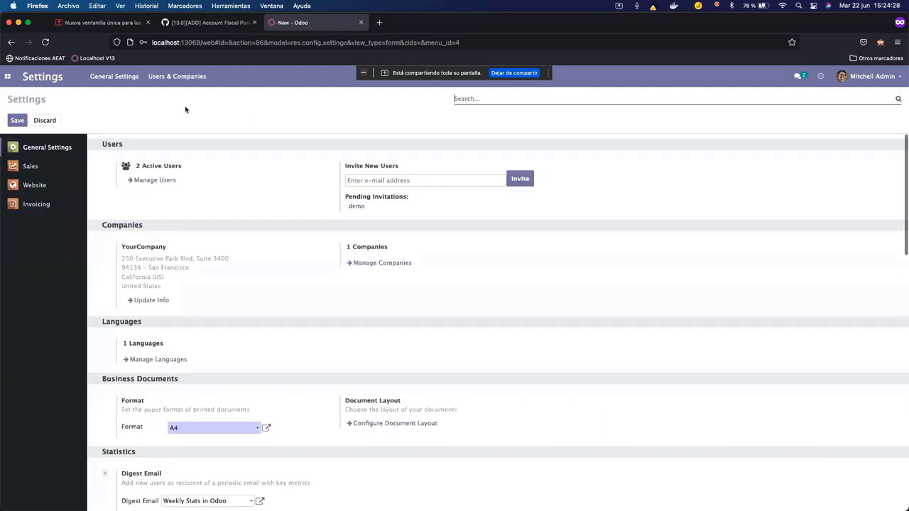
left_click(177, 76)
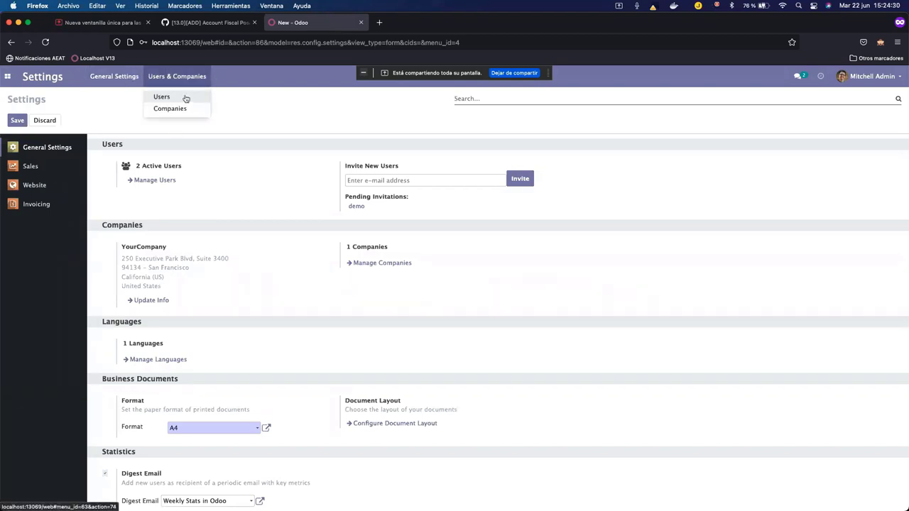
left_click(182, 108)
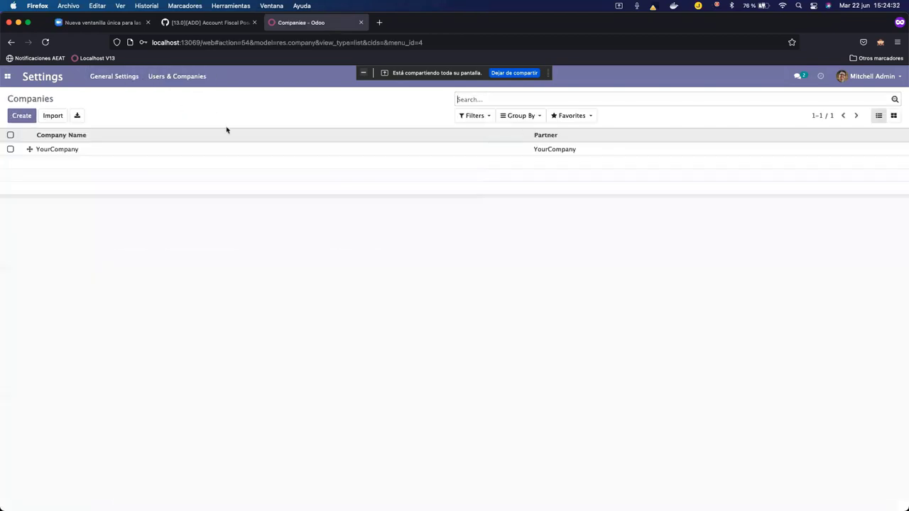
left_click(194, 149)
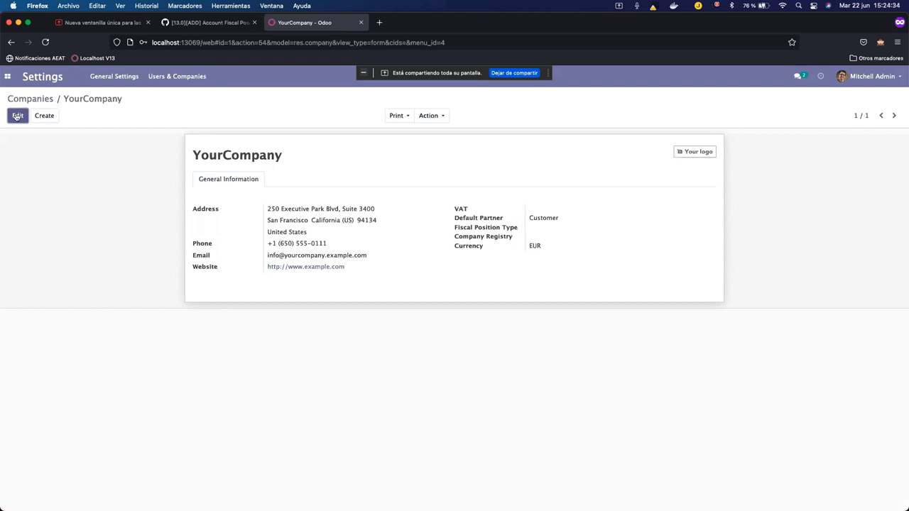
Check the Default Partner Fiscal Position Type, keep it as Customer, and discard the edits.
left_click(17, 116)
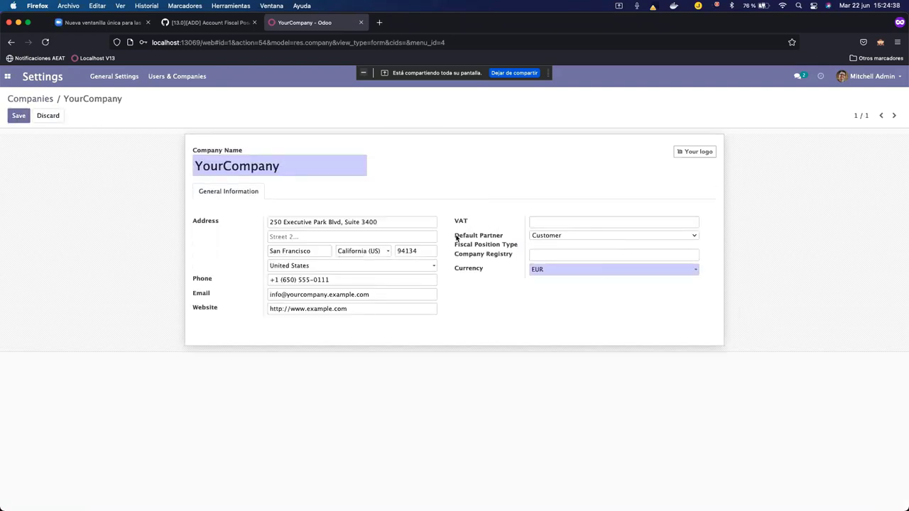
left_click_drag(456, 237, 515, 247)
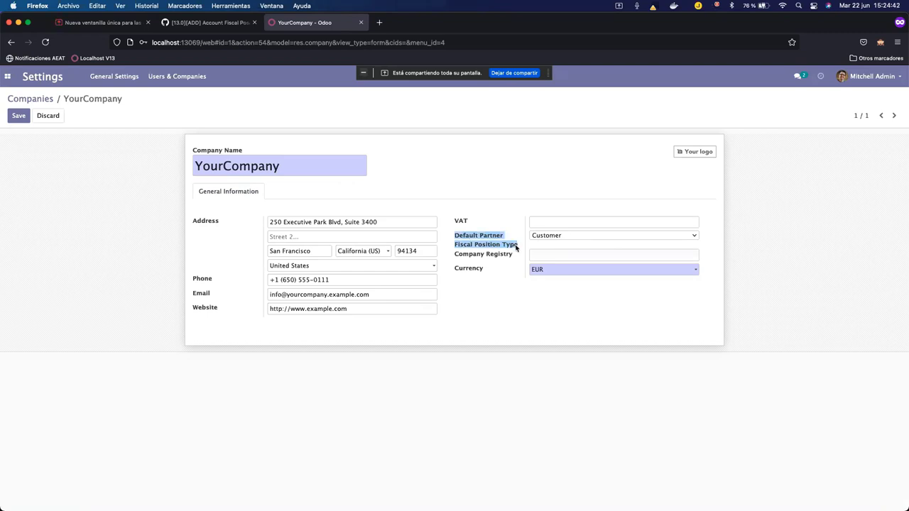
left_click(569, 236)
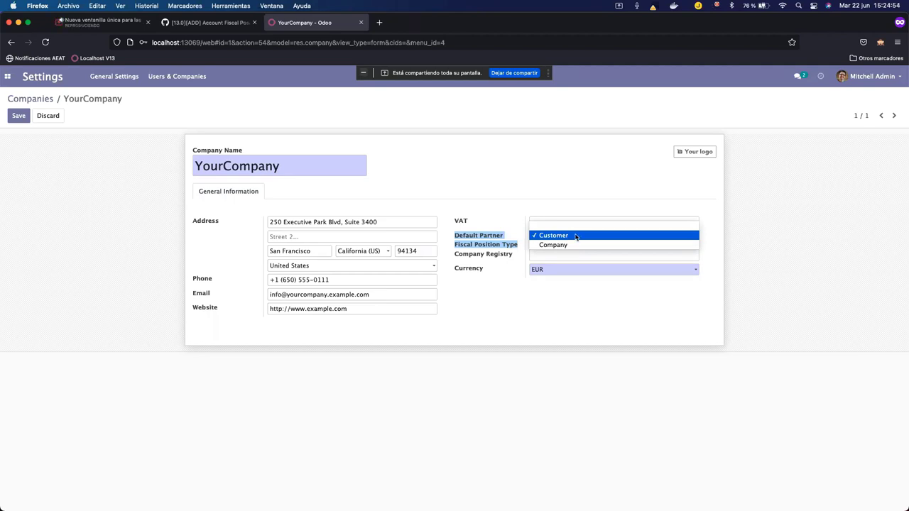
left_click(576, 237)
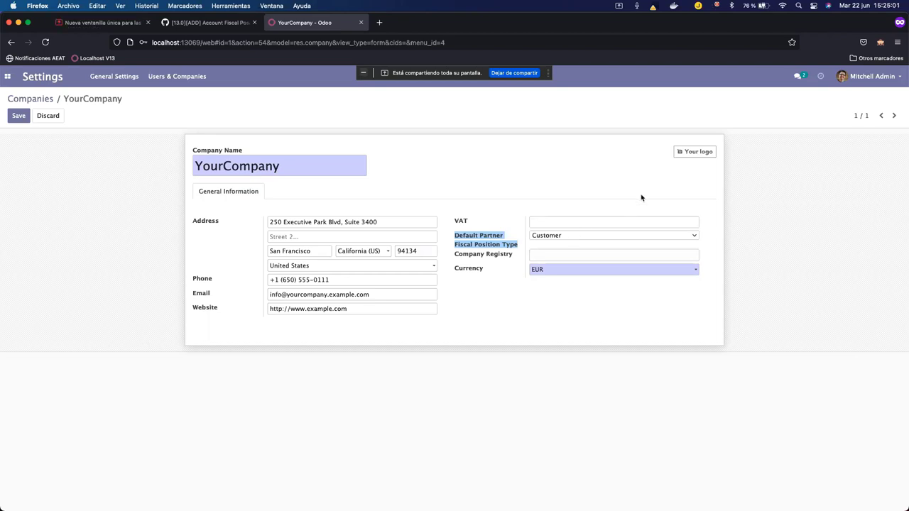
left_click(591, 236)
left_click(601, 227)
left_click(602, 236)
left_click(596, 245)
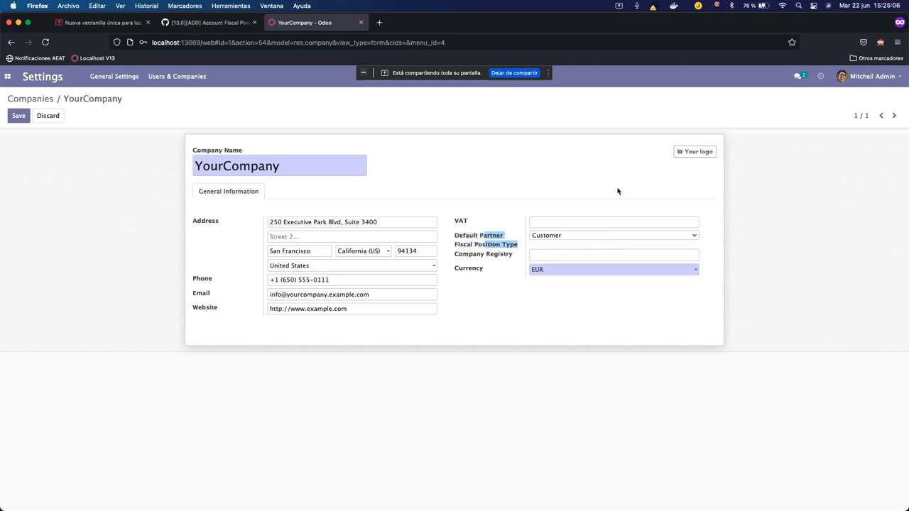
left_click(60, 116)
left_click(318, 139)
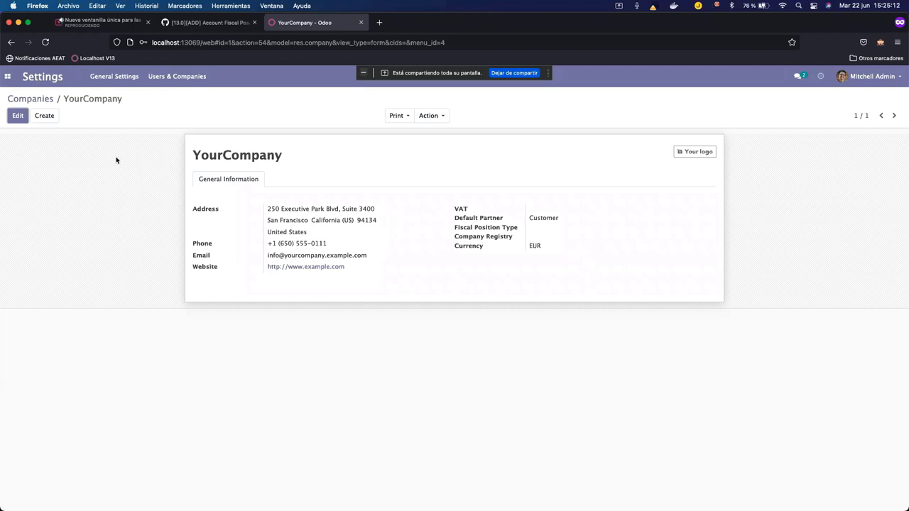
Open the Sales app's Customers list from the Orders menu.
left_click(7, 76)
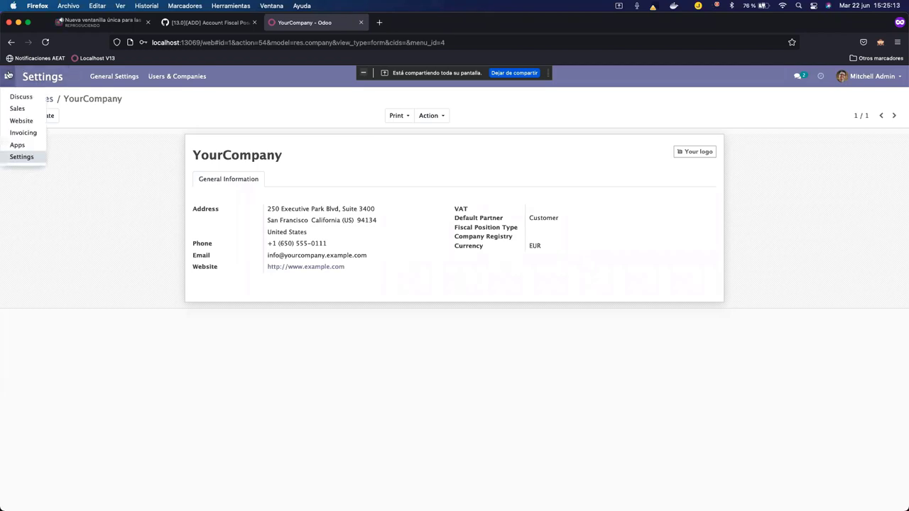
left_click(28, 111)
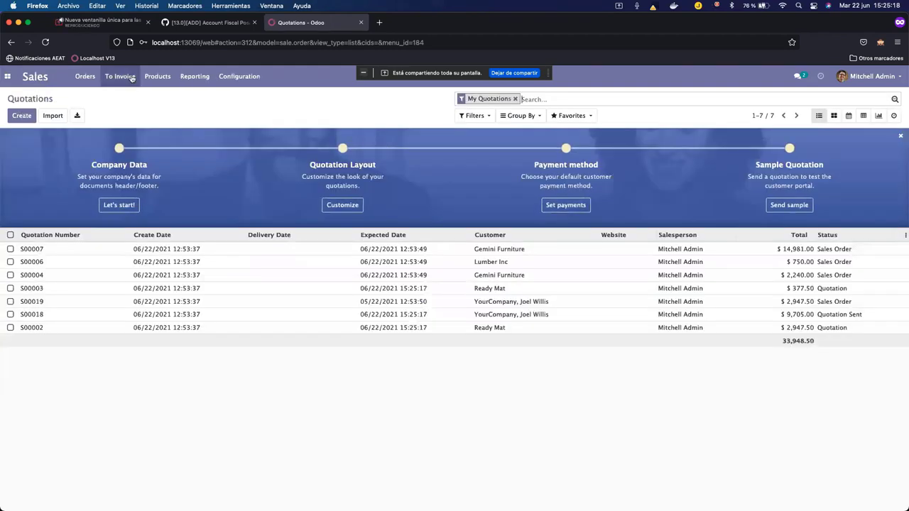
left_click(90, 79)
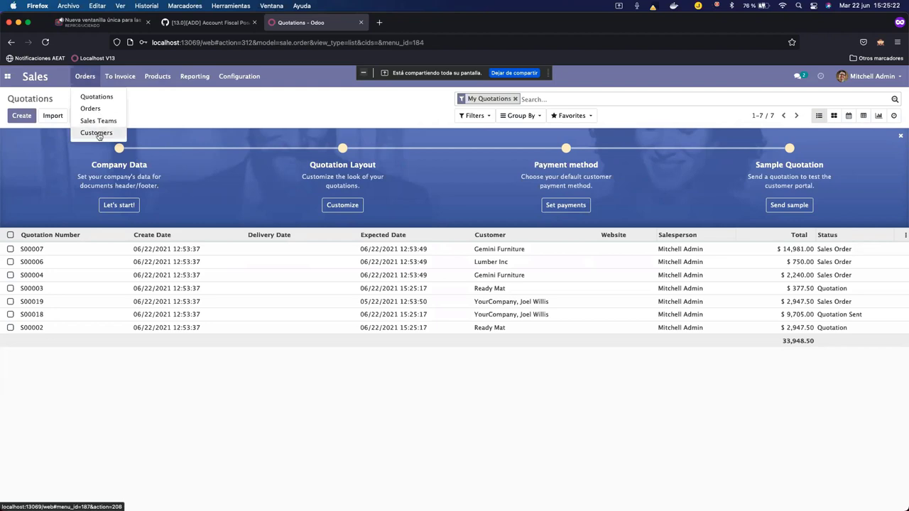
left_click(98, 132)
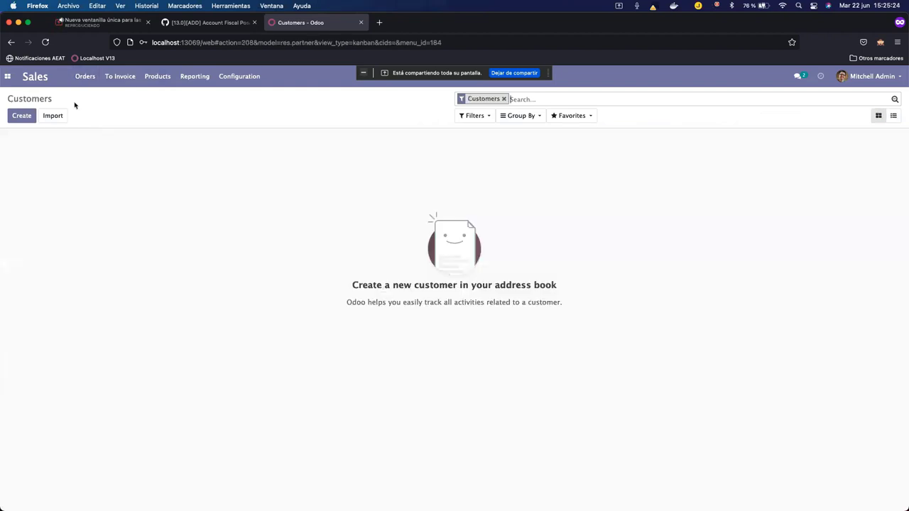
Start a new customer, confirm Fiscal Position Type defaults to Customer, then discard the draft.
left_click(21, 117)
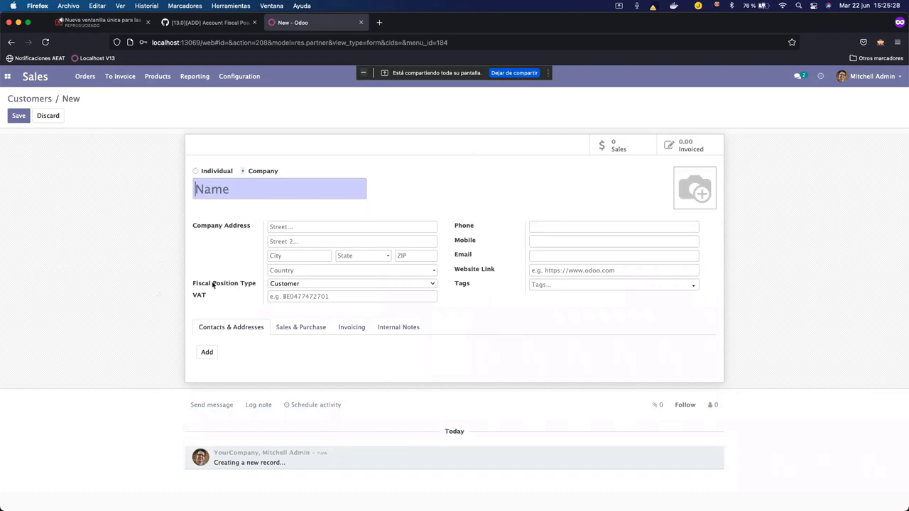
left_click(285, 287)
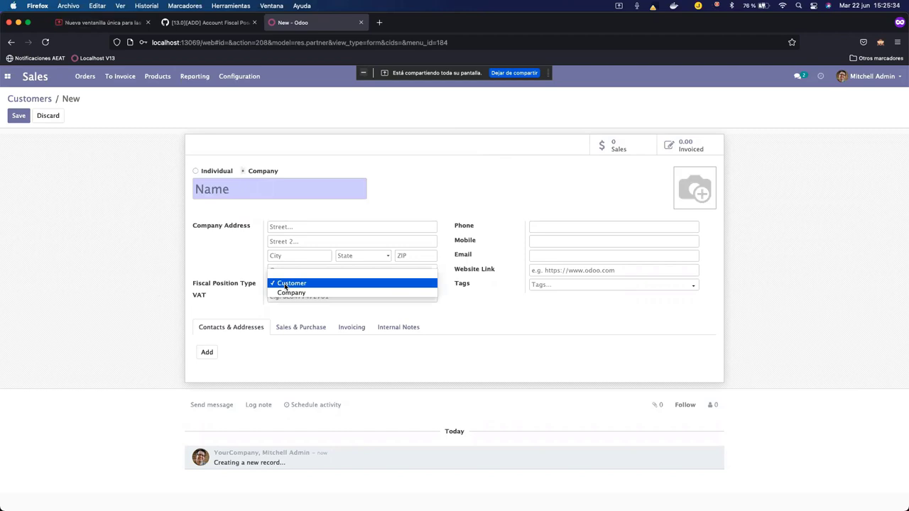
left_click(522, 322)
left_click(61, 115)
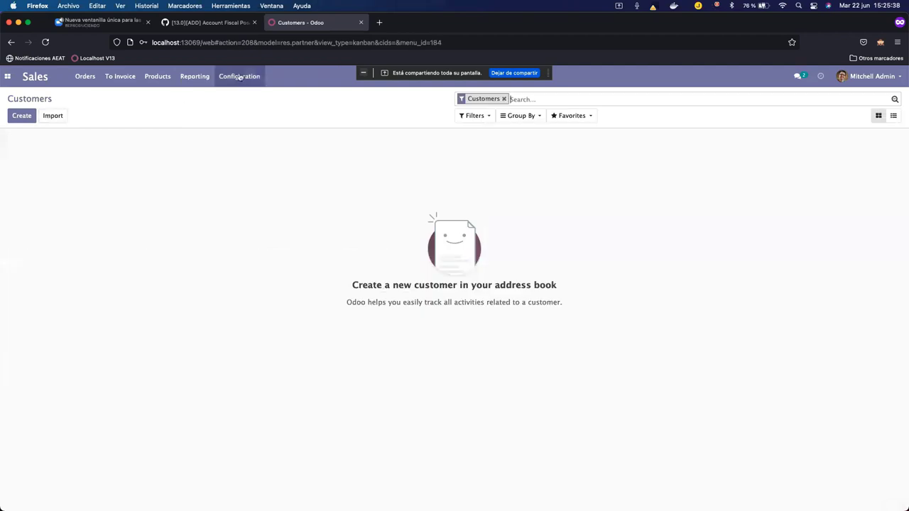
left_click(247, 74)
left_click(7, 76)
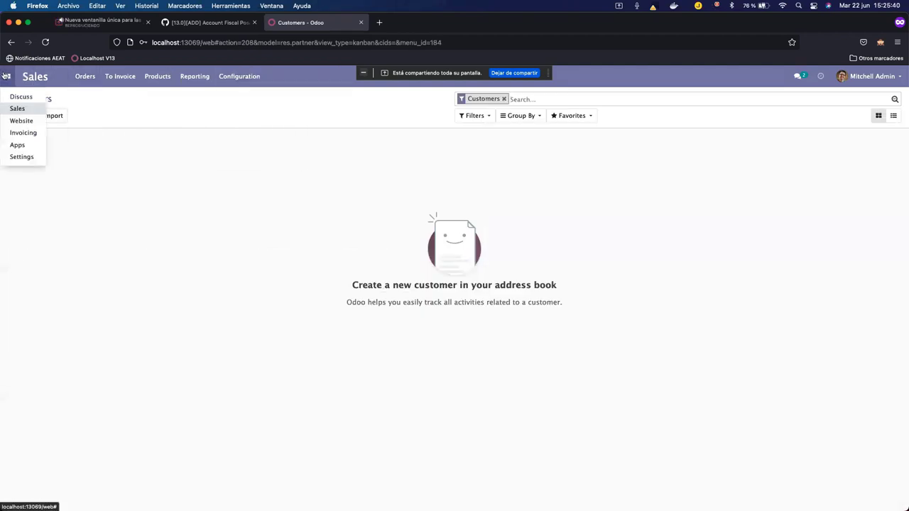
Inspect the Retención IRPF 15% fiscal position's tax and account mappings, then return to Fiscal Positions.
left_click(33, 135)
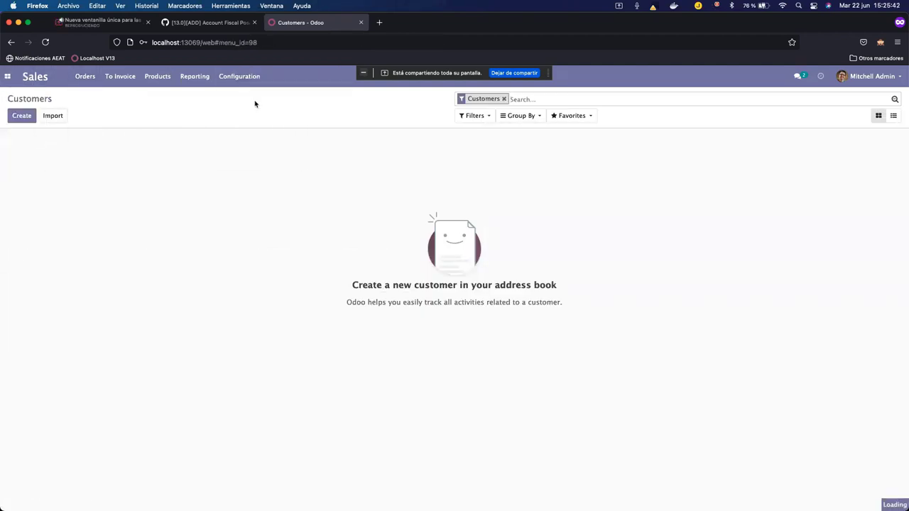
left_click(320, 76)
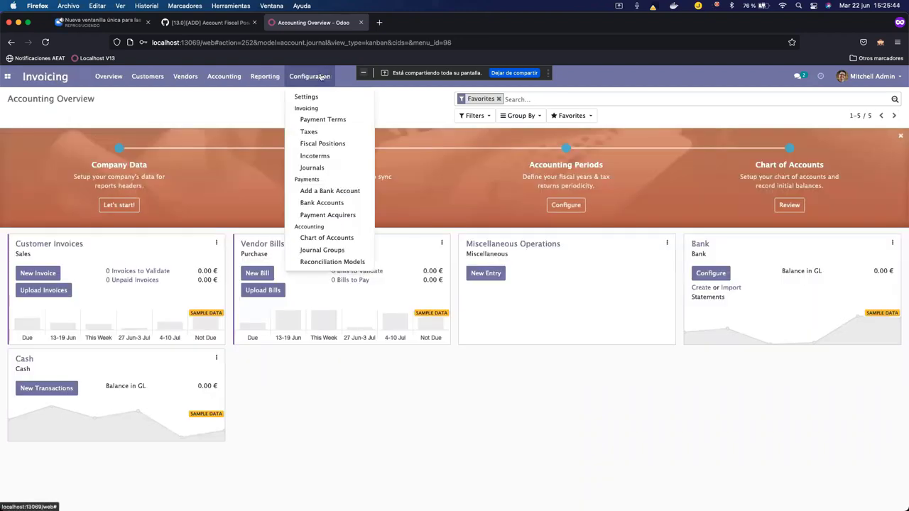
left_click(324, 143)
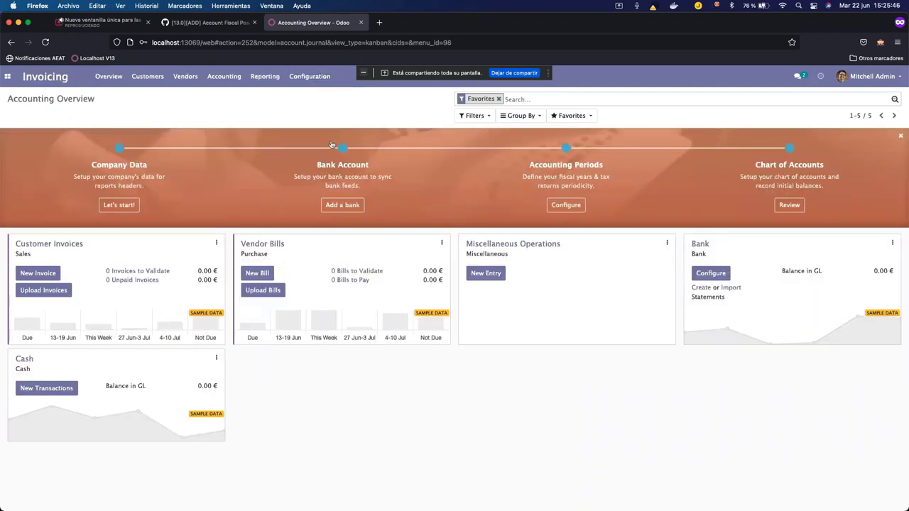
left_click(181, 307)
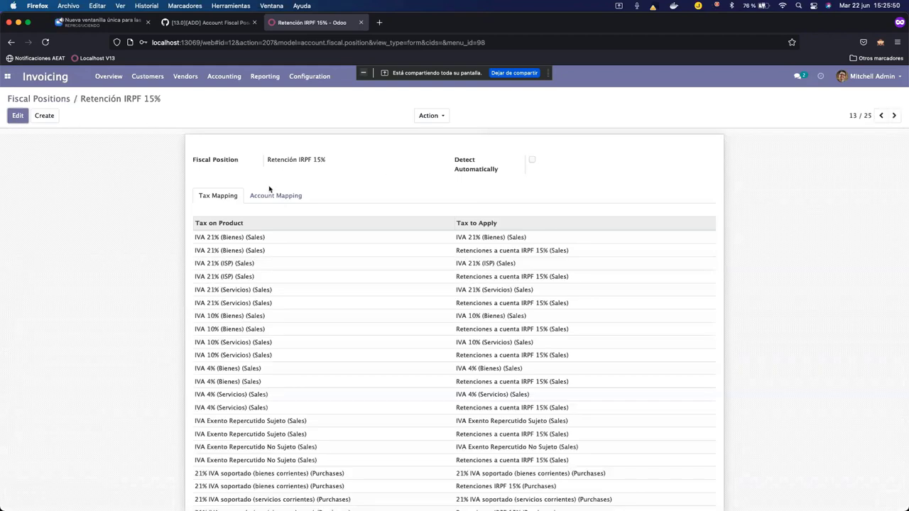
left_click(294, 198)
left_click(216, 196)
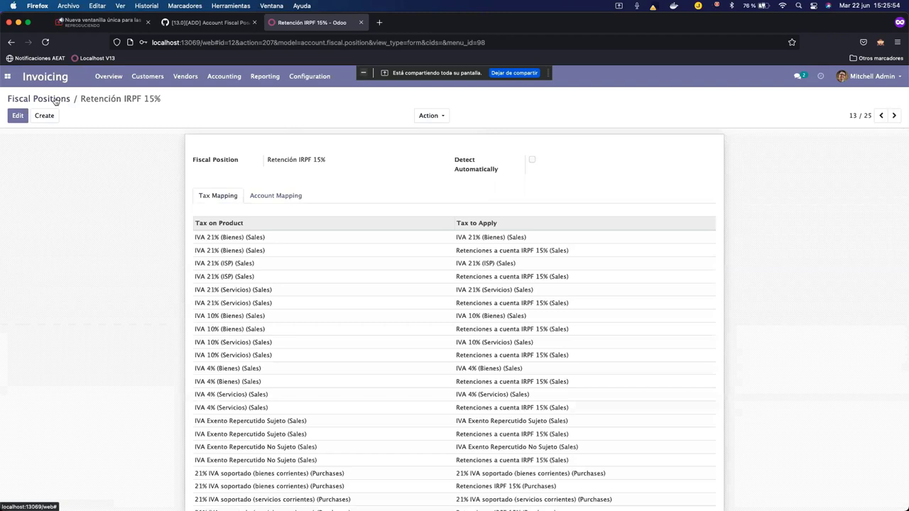
left_click(54, 100)
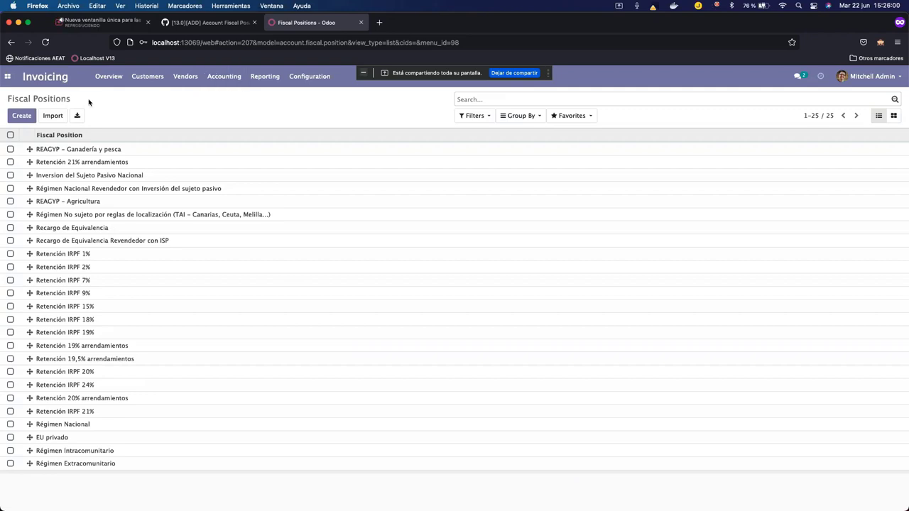
Close the Account Fiscal Position pull request and bring up the L10n EU OSS pull request #207.
left_click(882, 63)
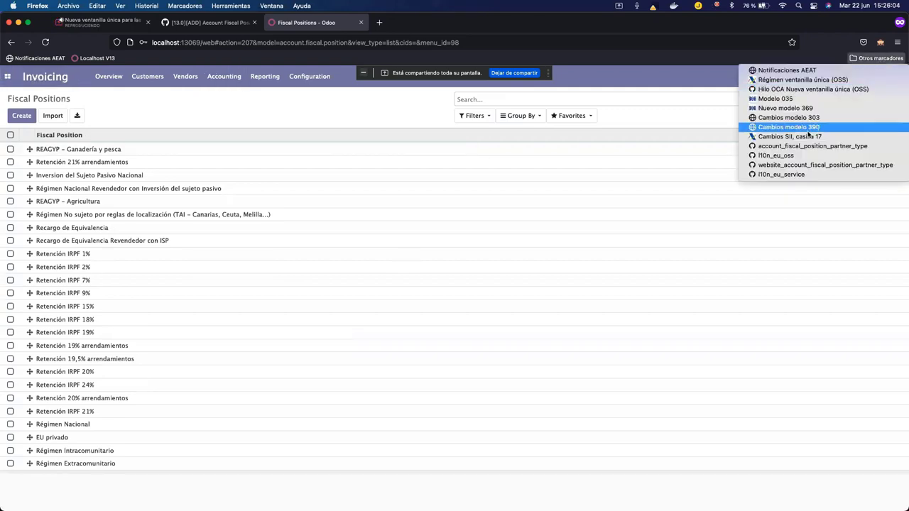
left_click(809, 153)
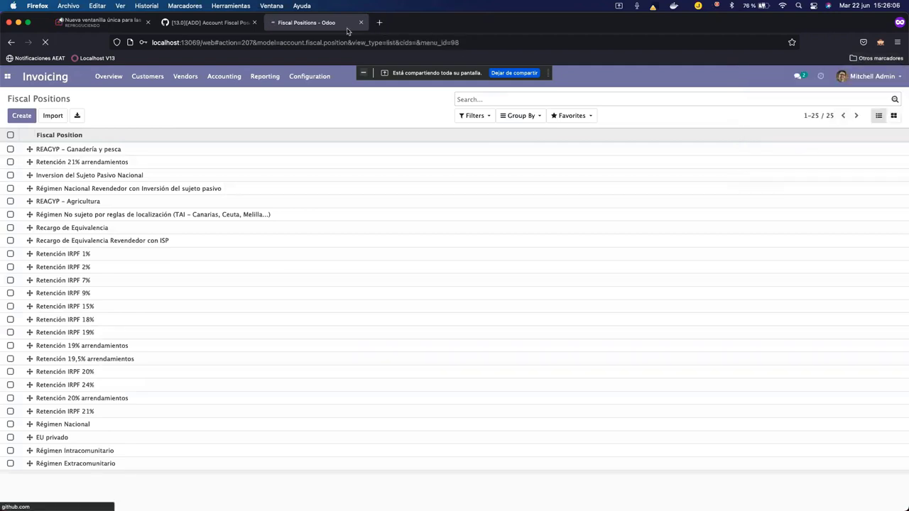
left_click(378, 23)
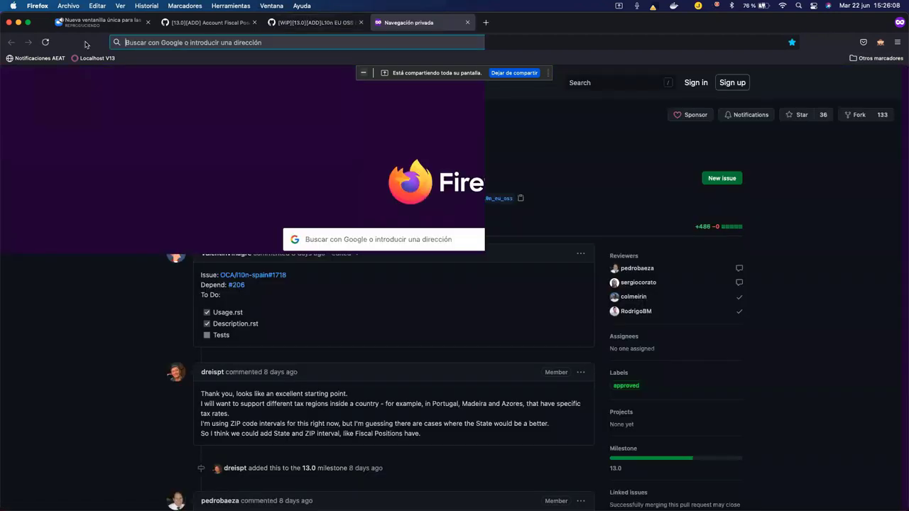
left_click(255, 23)
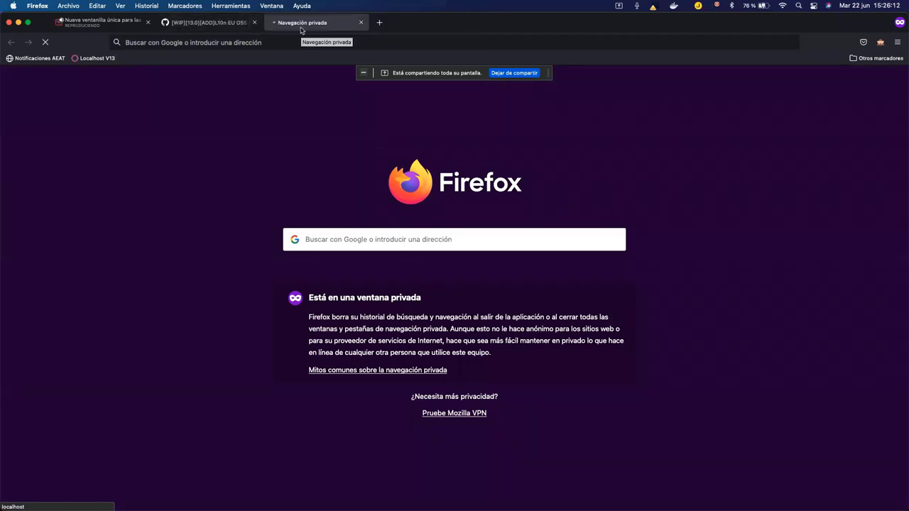
left_click(194, 22)
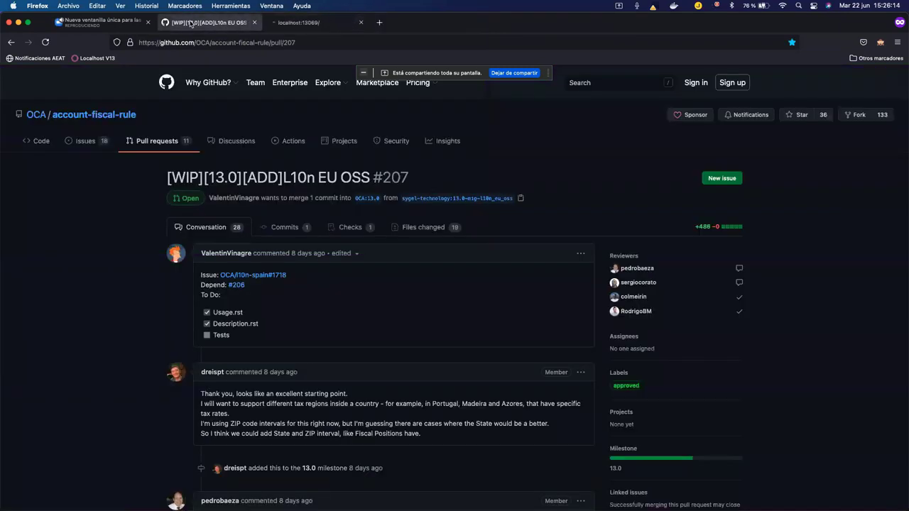
Filter #207's changed files to .rst only, hiding .csv, .png, .py, .xml and extensionless files.
left_click(427, 229)
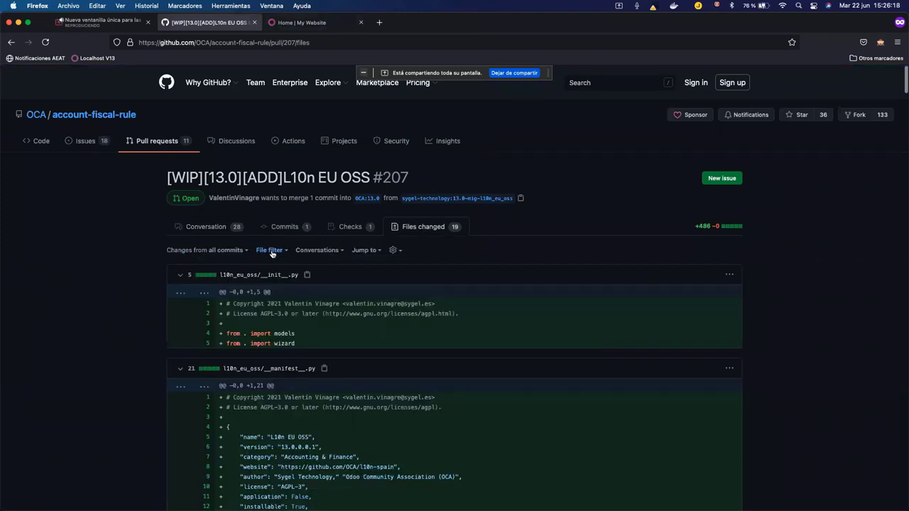
left_click(270, 251)
left_click(266, 280)
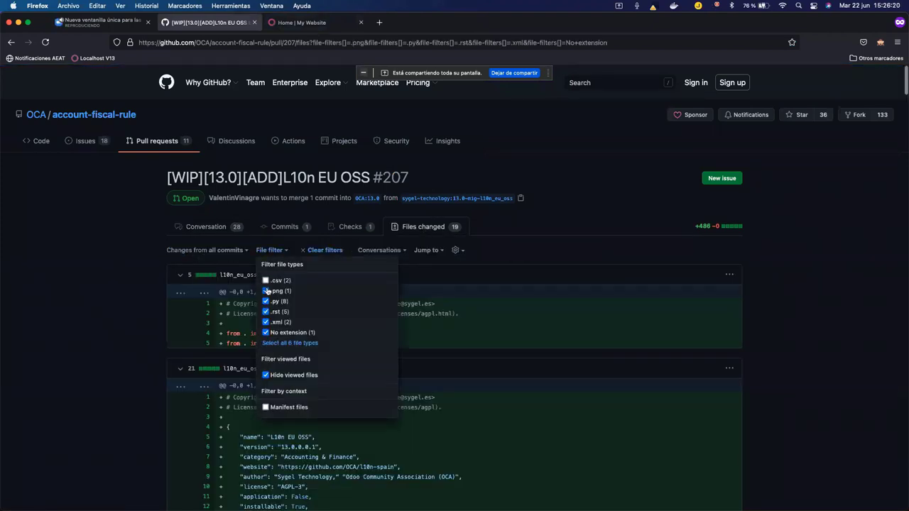
left_click(266, 291)
left_click(266, 301)
left_click(266, 322)
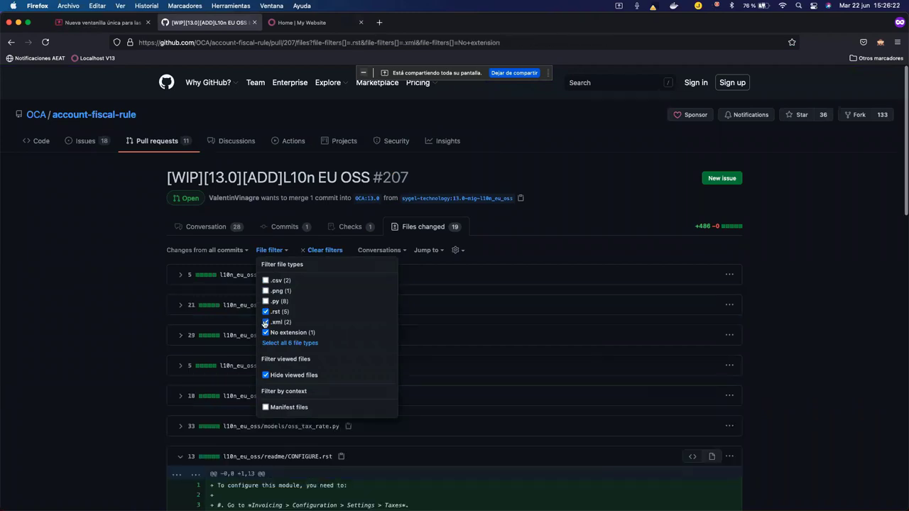
left_click(265, 332)
left_click(63, 290)
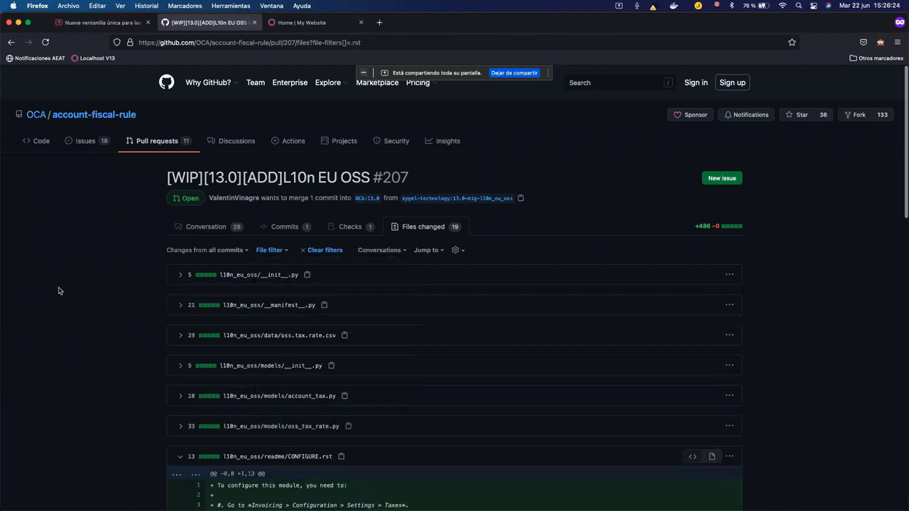
left_click(325, 22)
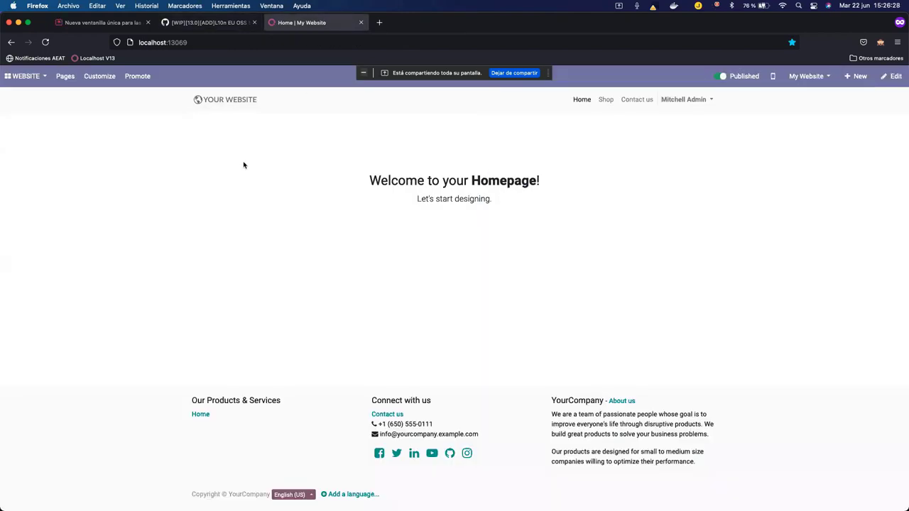
Open the Invoicing app and go to its Configuration > Settings page.
left_click(25, 76)
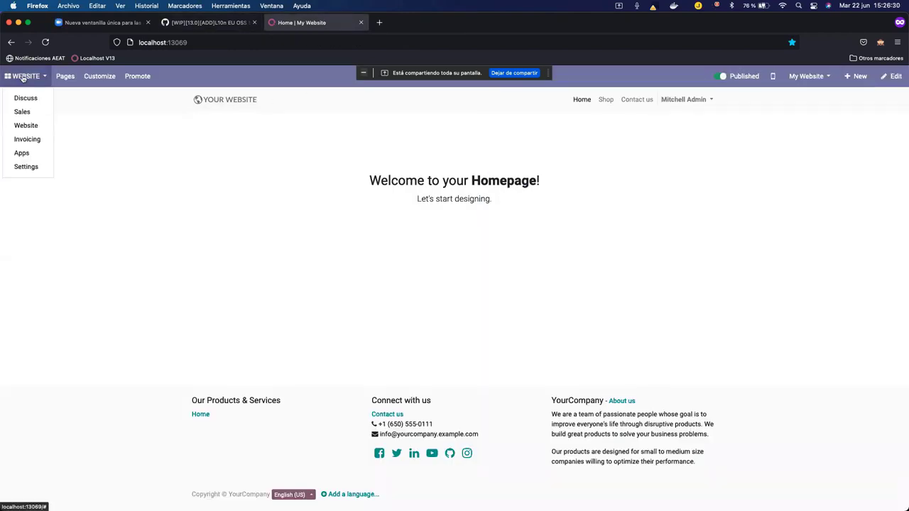
left_click(35, 141)
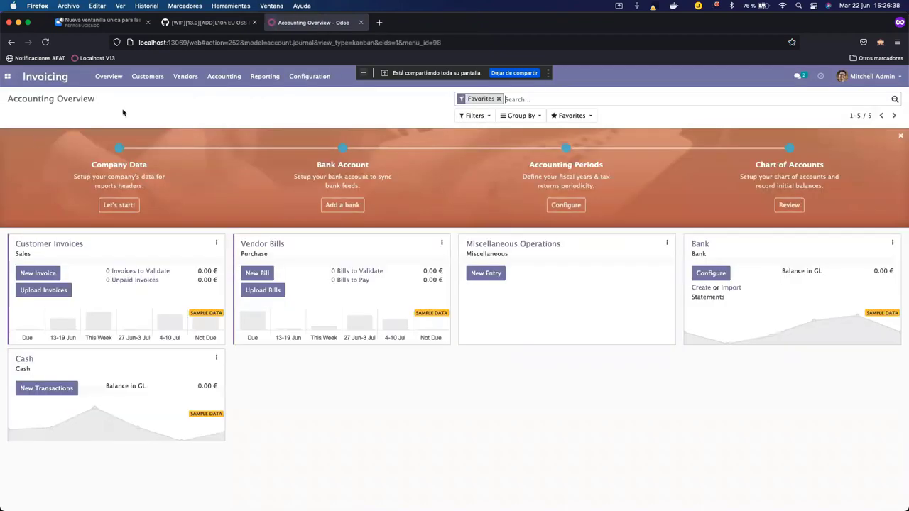
left_click(300, 76)
left_click(335, 96)
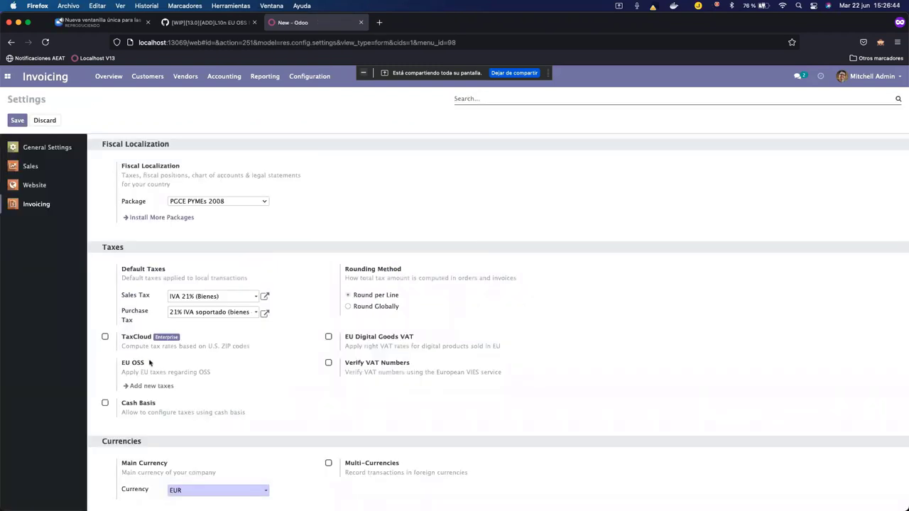
Under Taxes, locate the EU OSS option and choose 'Add new taxes'.
left_click_drag(148, 364, 123, 362)
scroll(212, 308, "down", 1)
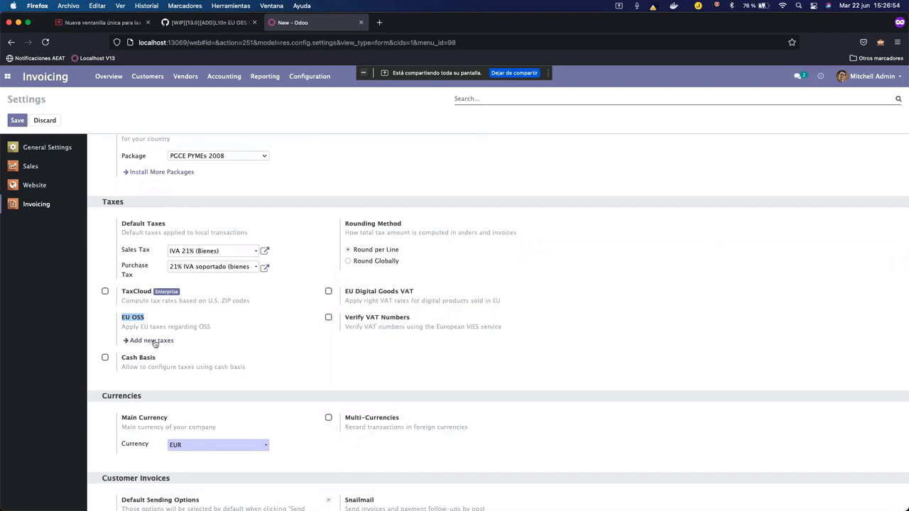
left_click(154, 341)
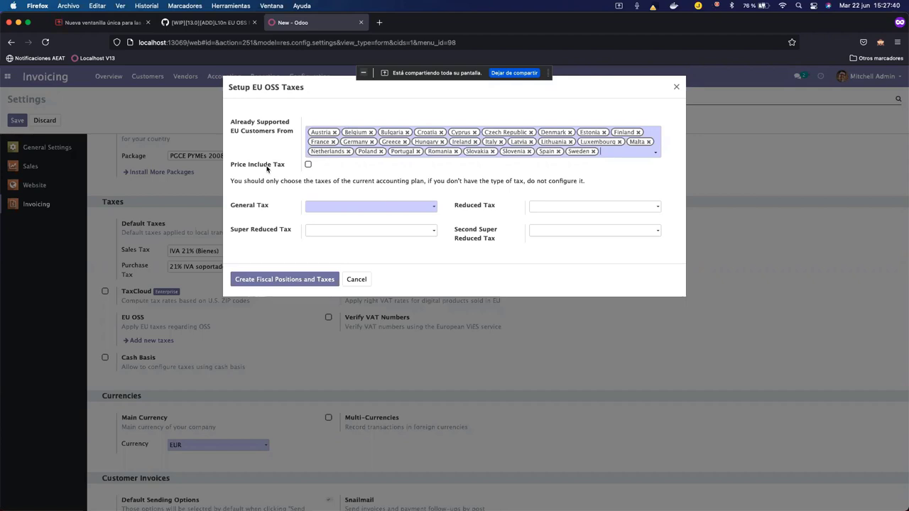
Set general, reduced and super reduced taxes to IVA 21%, 10% and 4% (Bienes).
left_click(368, 207)
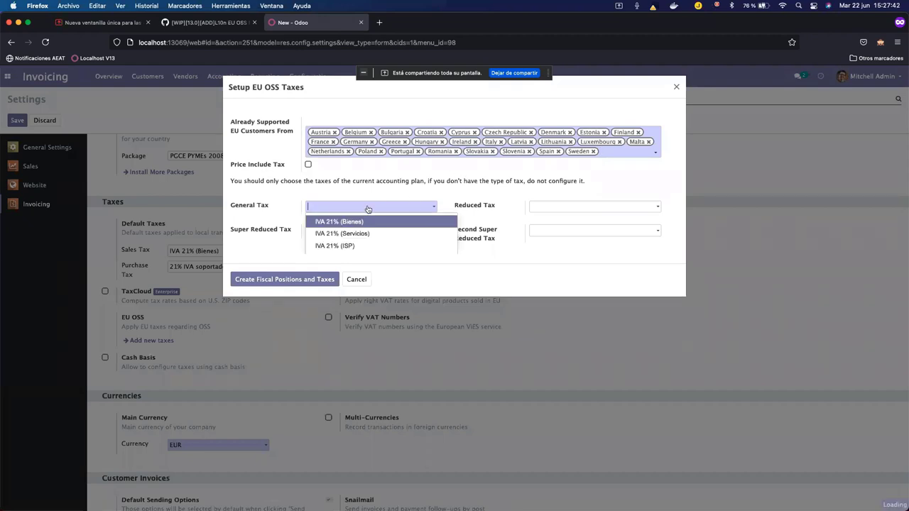
left_click(396, 190)
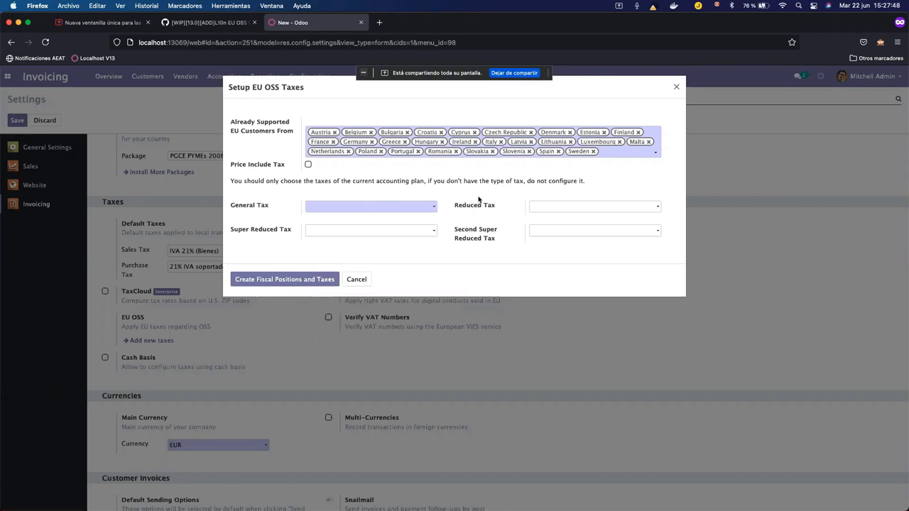
left_click(345, 209)
left_click(352, 222)
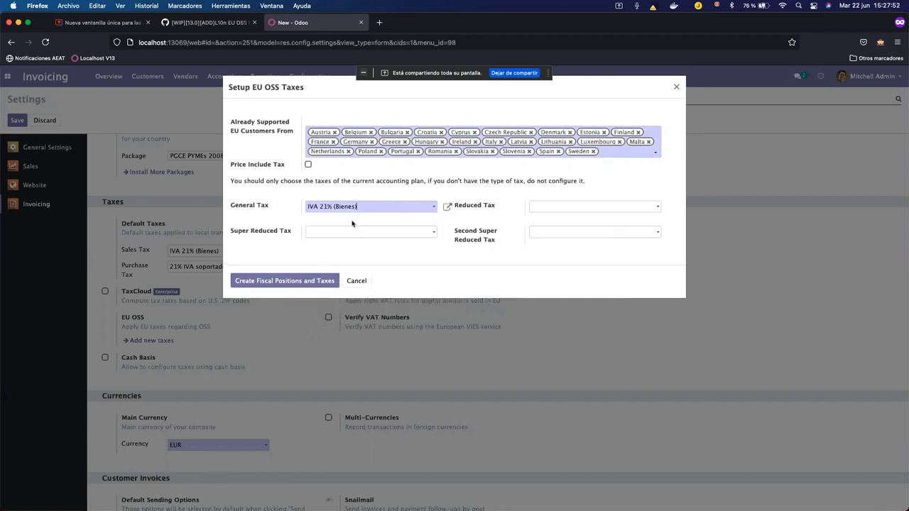
left_click(572, 211)
type("10%")
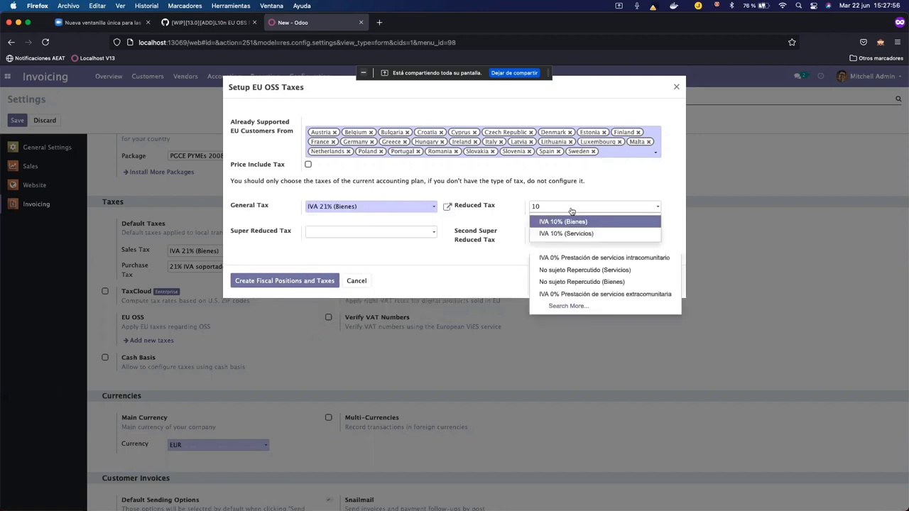
left_click(622, 223)
left_click(321, 234)
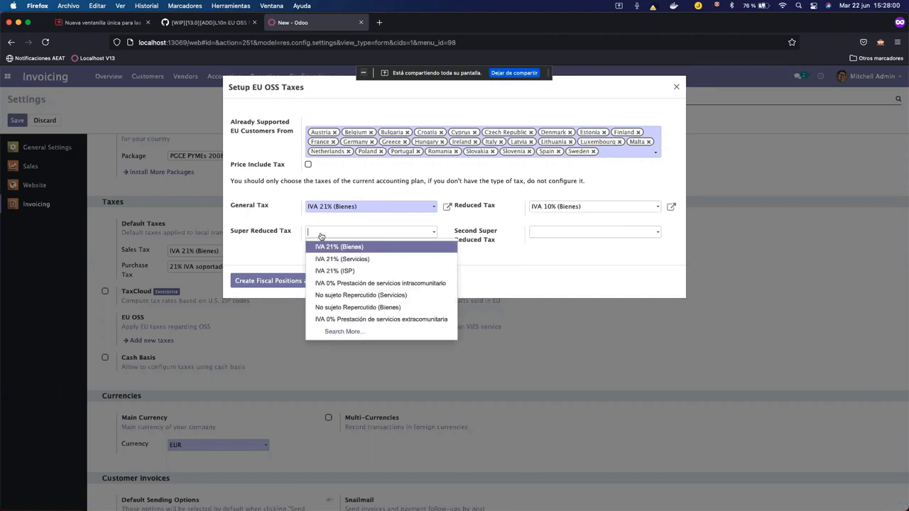
type("4%")
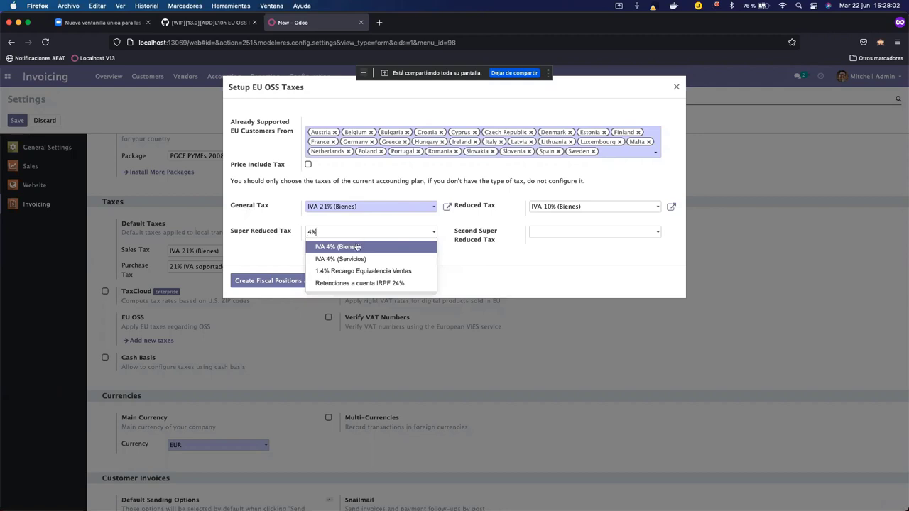
left_click(357, 247)
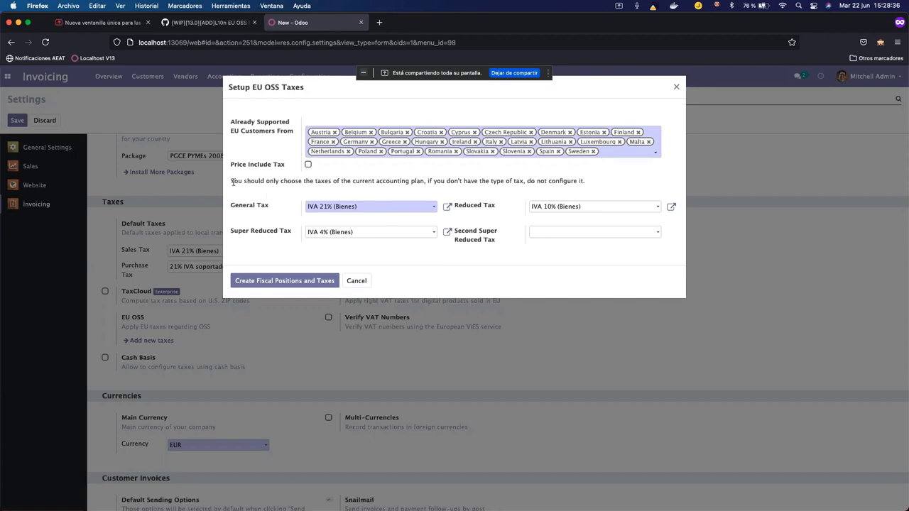
Create the EU OSS fiscal positions and taxes from those selections.
left_click_drag(232, 182, 420, 188)
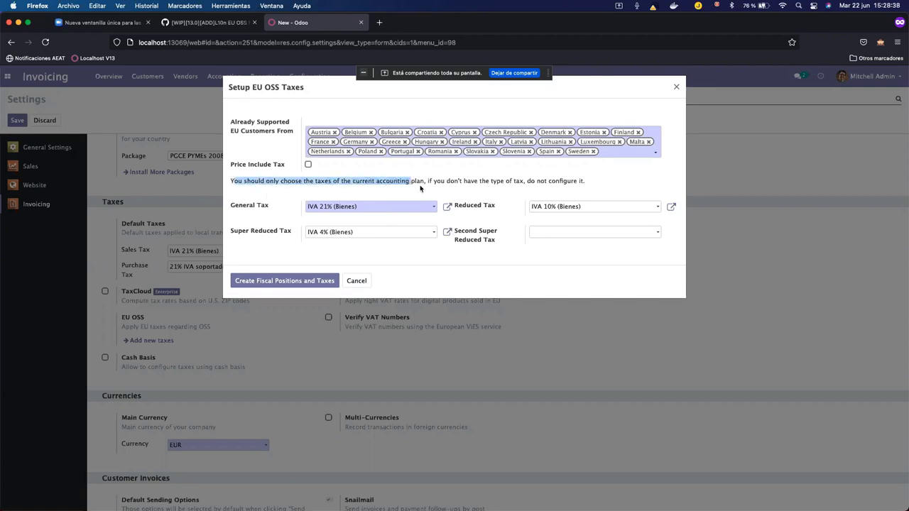
left_click(422, 188)
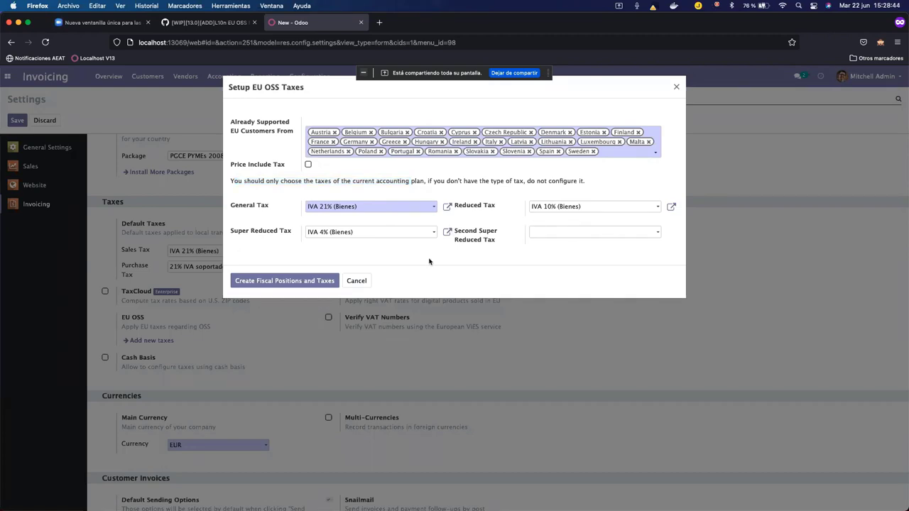
left_click(276, 282)
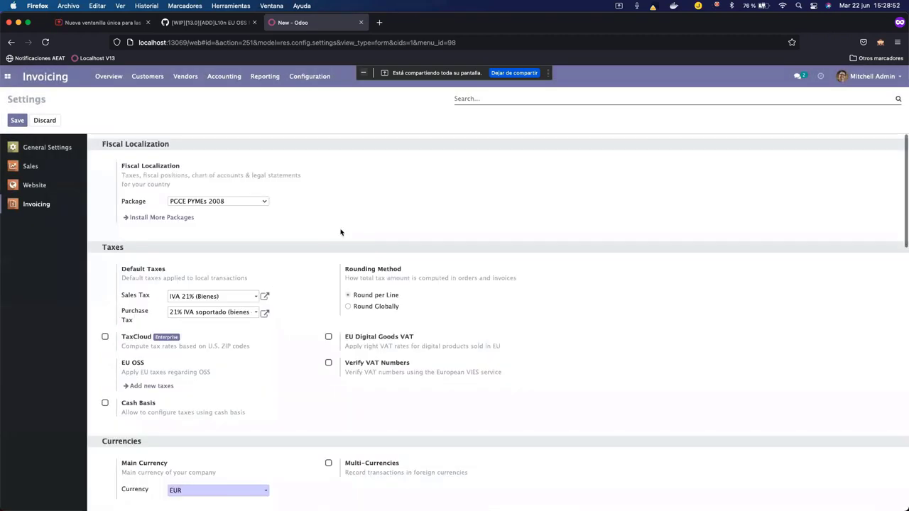
Open the Taxes list and search 'oss' to show the 73 EU OSS taxes.
left_click(310, 76)
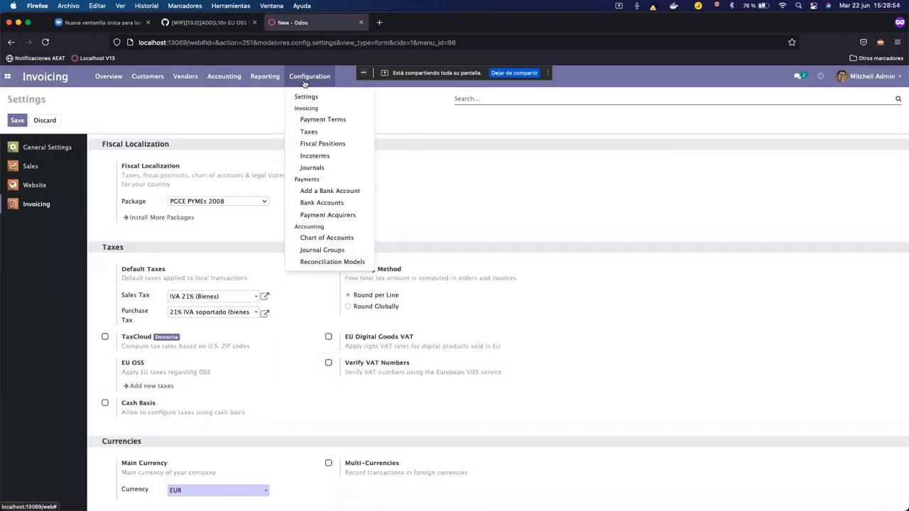
left_click(328, 131)
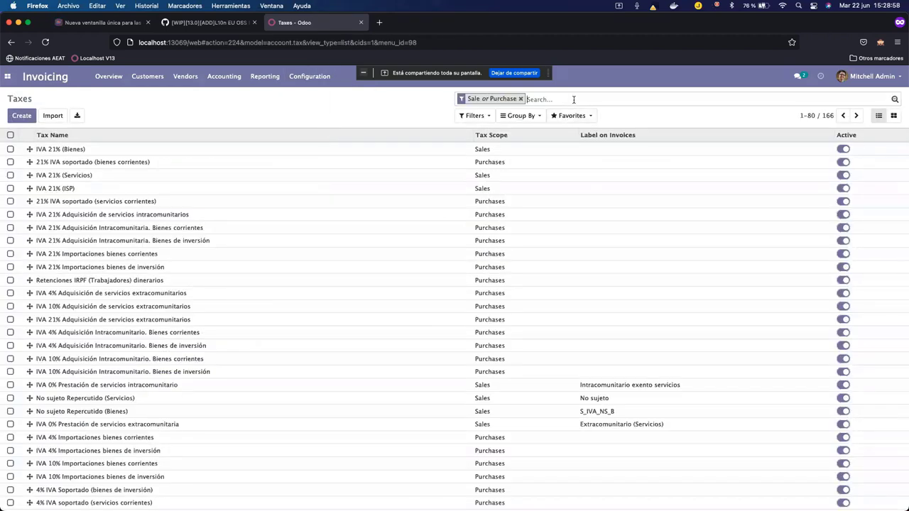
type("oss")
key("Return")
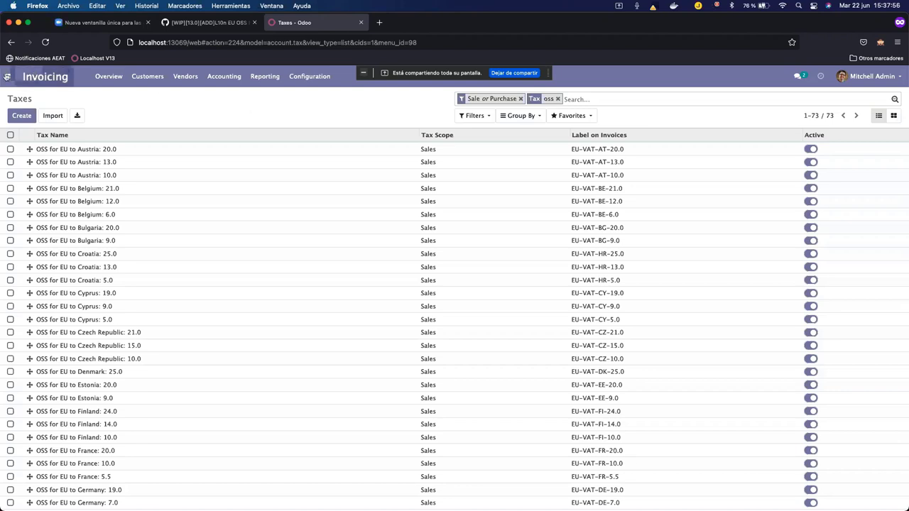
Switch to the Apps module list showing the installed OSS modules.
left_click(8, 76)
left_click(25, 145)
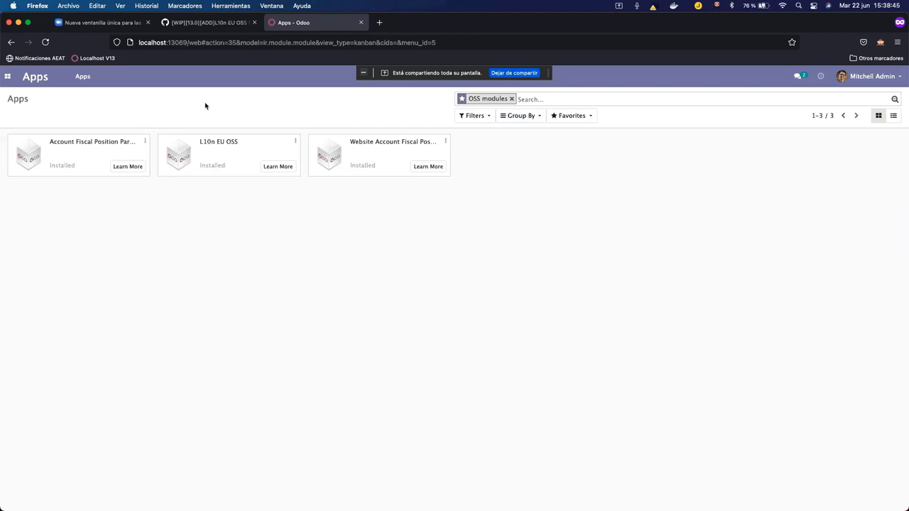
Switch to Sales and open the Customers list under Orders.
left_click(8, 78)
left_click(36, 112)
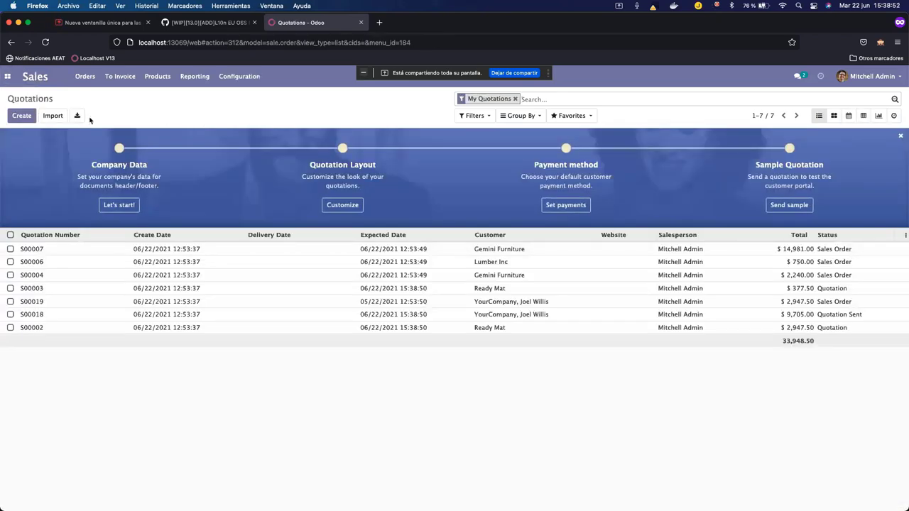
left_click(86, 76)
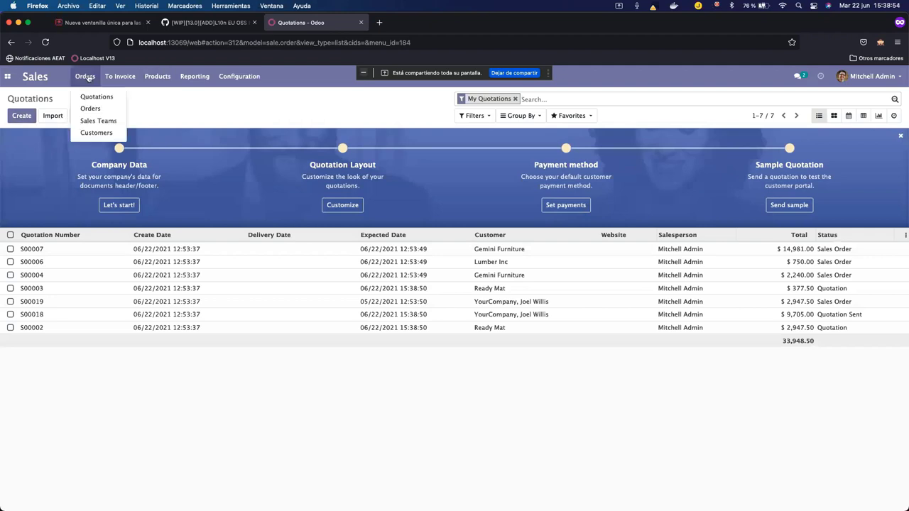
left_click(95, 131)
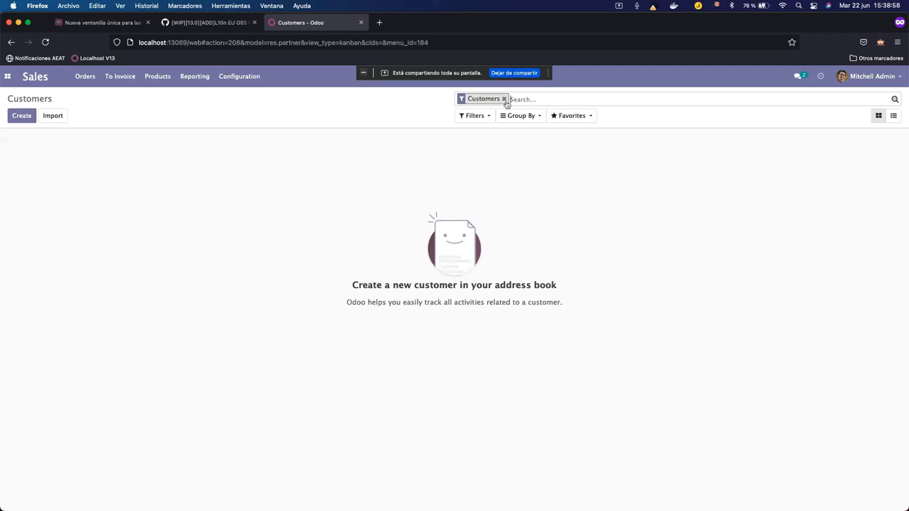
Add the company customer 'cliente final' with France as its country and save it.
left_click(21, 115)
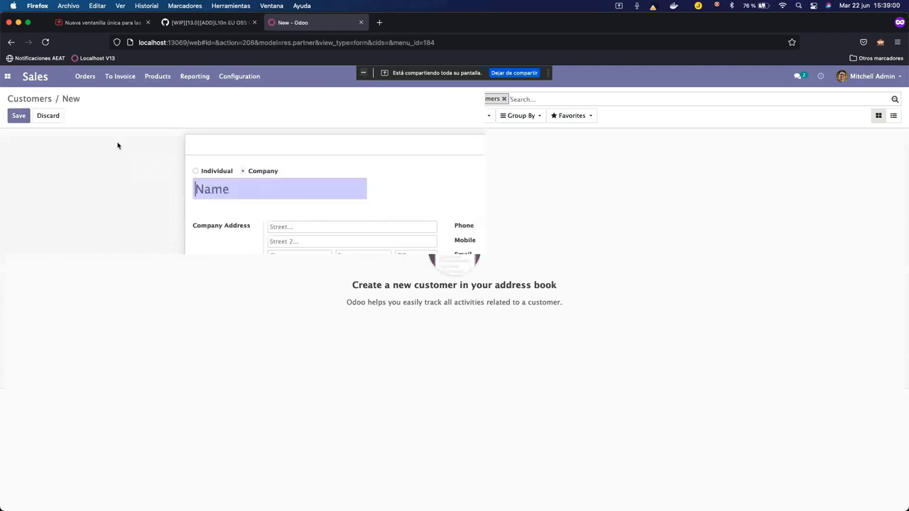
type("cliemte")
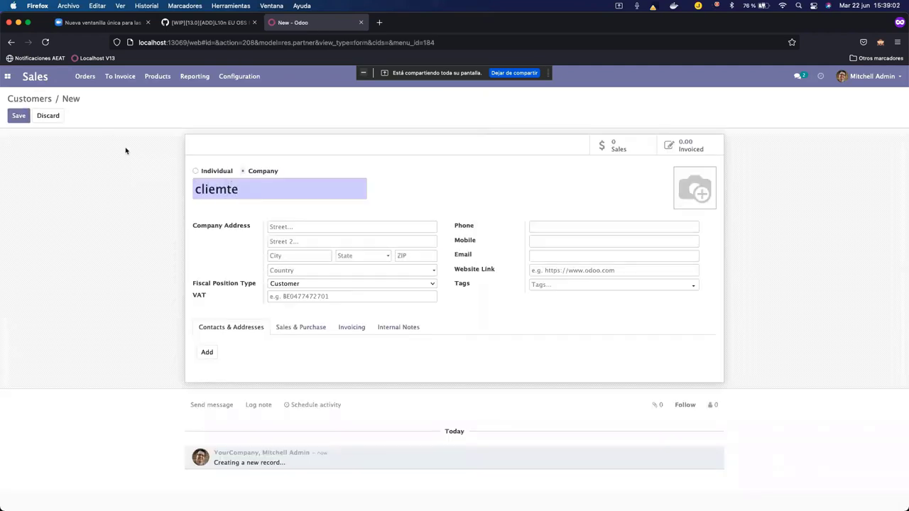
key("BackSpace")
key("BackSpace")
key("BackSpace")
type("nte final")
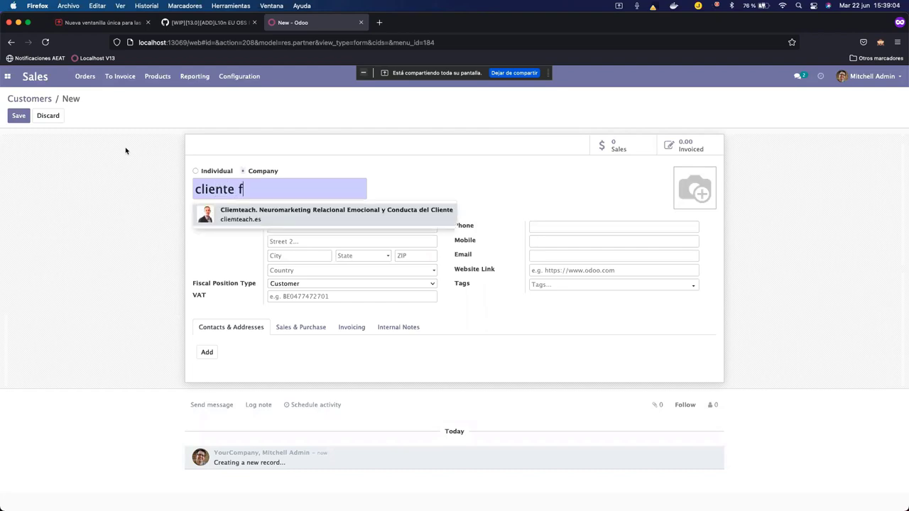
left_click(448, 168)
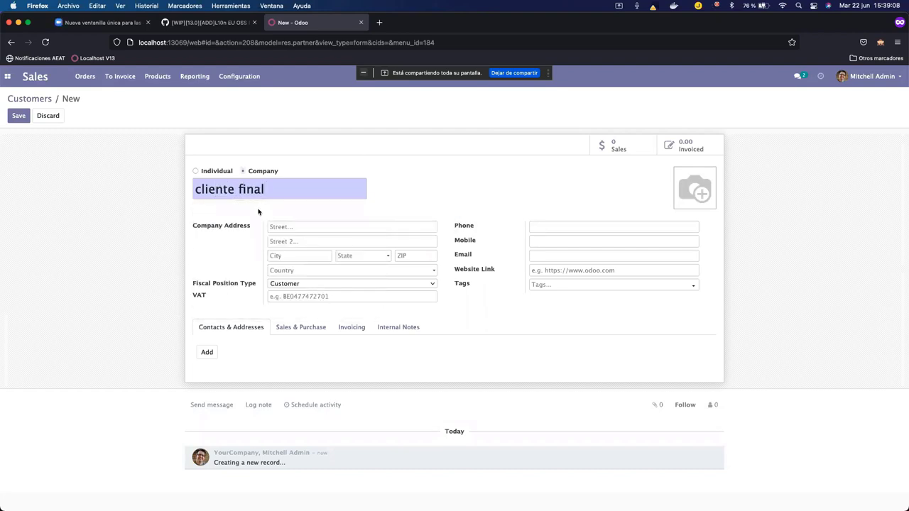
left_click(319, 271)
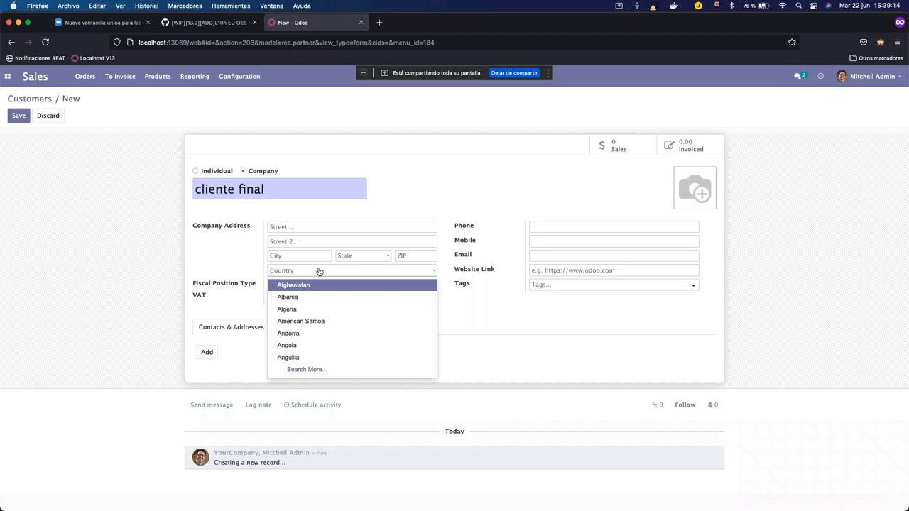
type("francia")
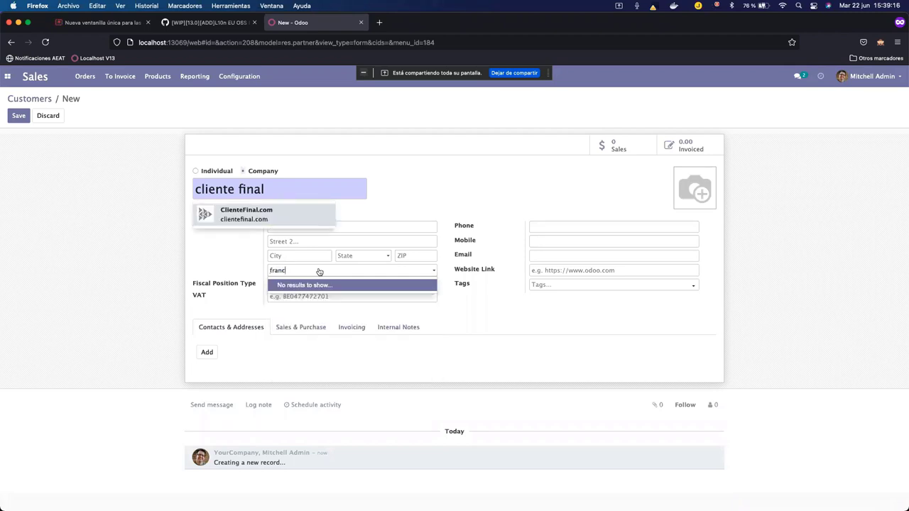
left_click(335, 284)
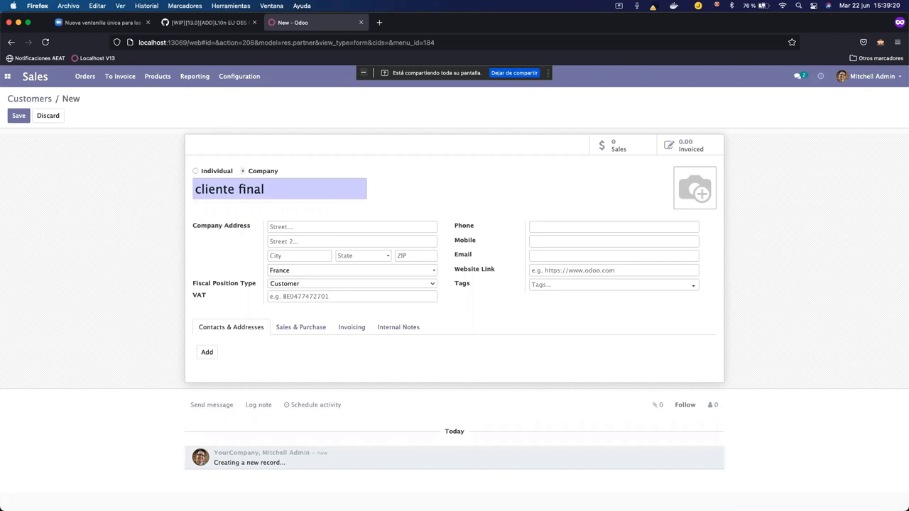
left_click(18, 116)
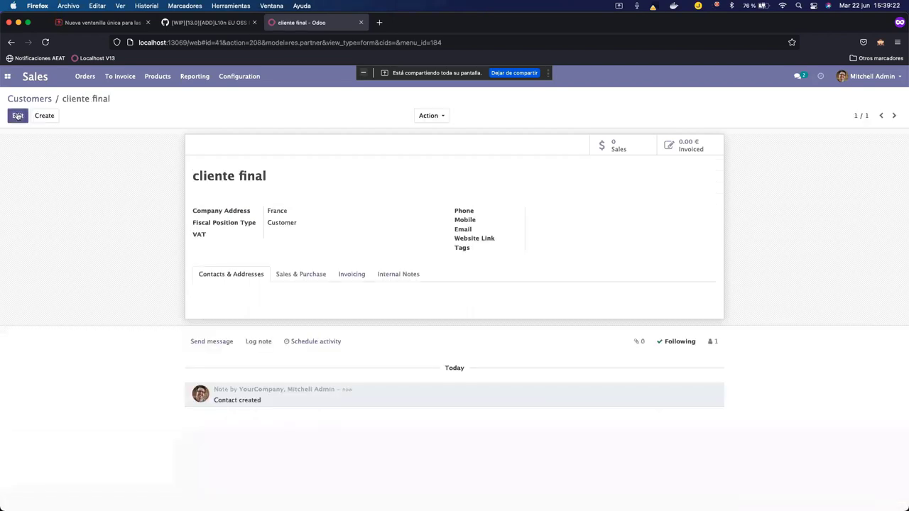
Create the product 'iva general' priced 25, keeping tax IVA 21% (Bienes), and save it.
left_click(158, 81)
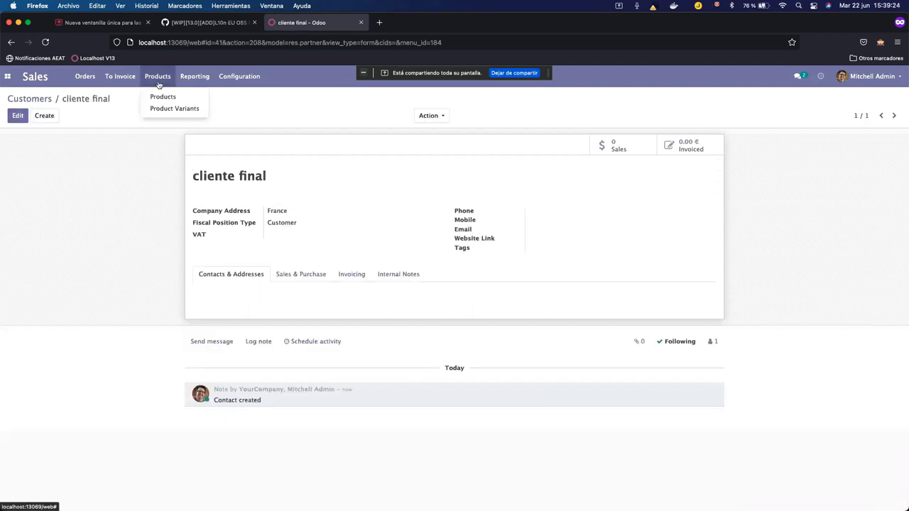
left_click(179, 105)
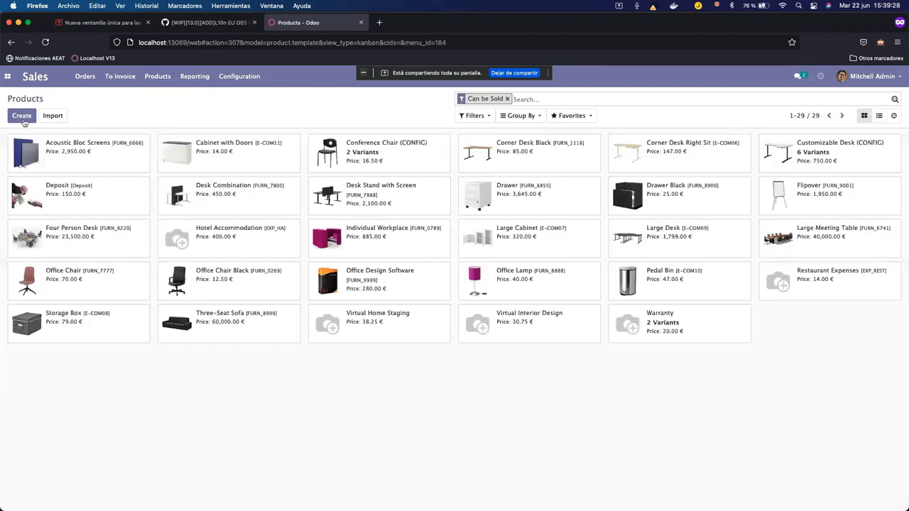
left_click(22, 119)
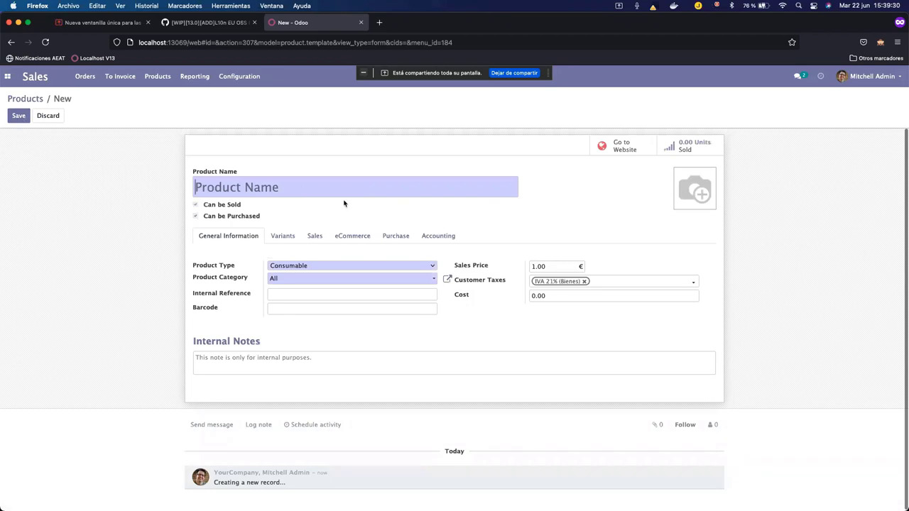
type("iva general")
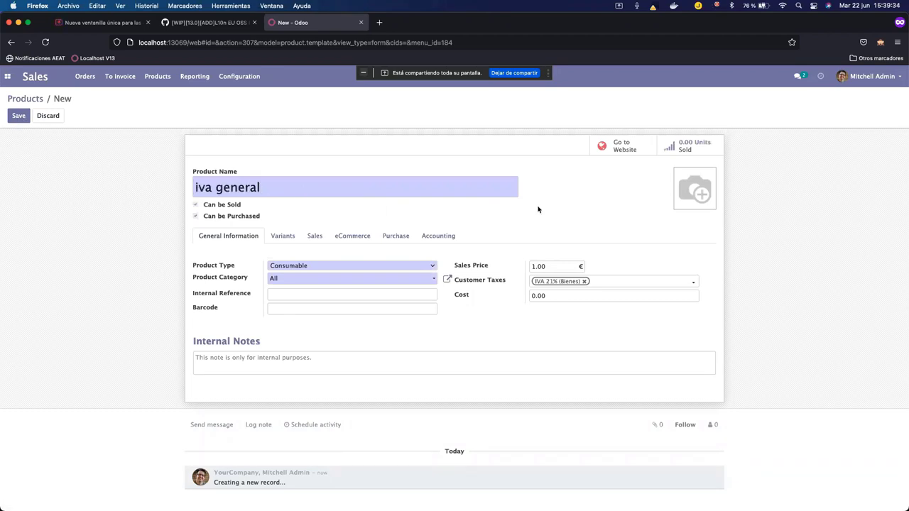
double_click(532, 265)
type("25")
left_click(23, 121)
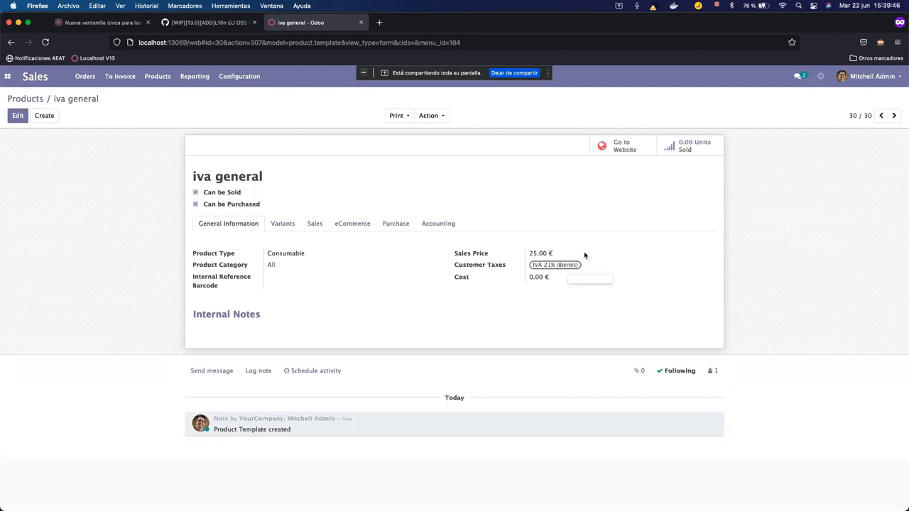
Create the product 'iva reducido' with tax IVA 10% (Bienes) and price 45, and save it.
left_click(52, 120)
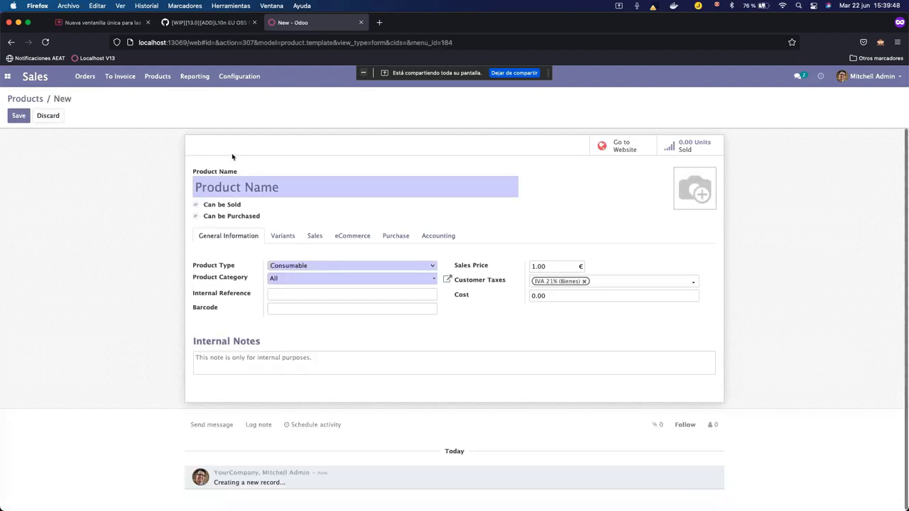
type("iva reducido")
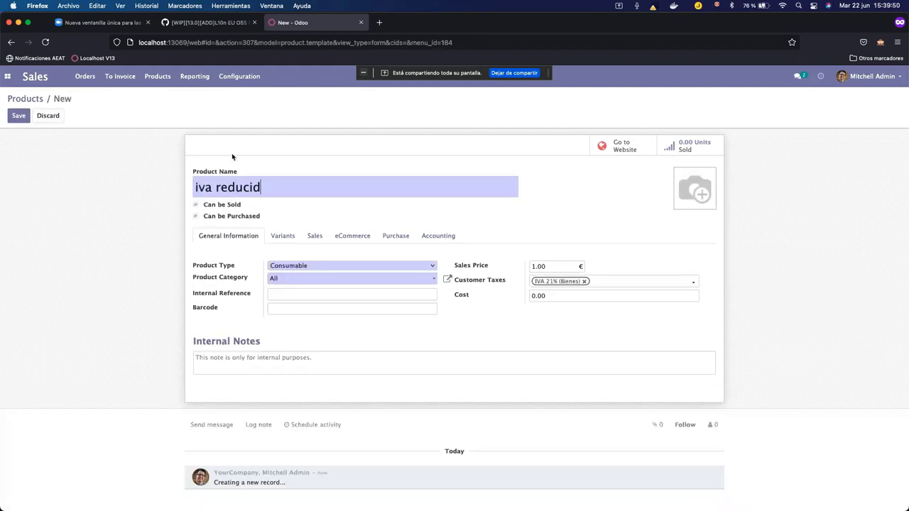
left_click(584, 282)
type("10")
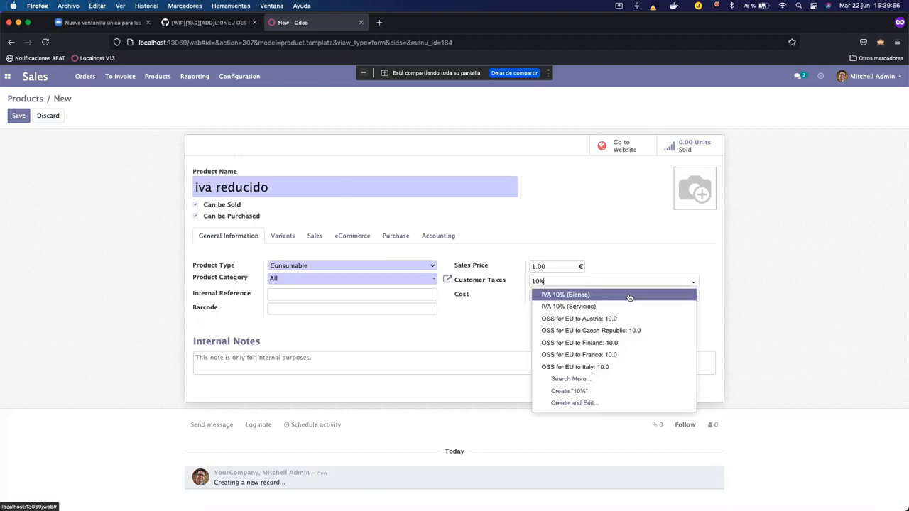
left_click(568, 294)
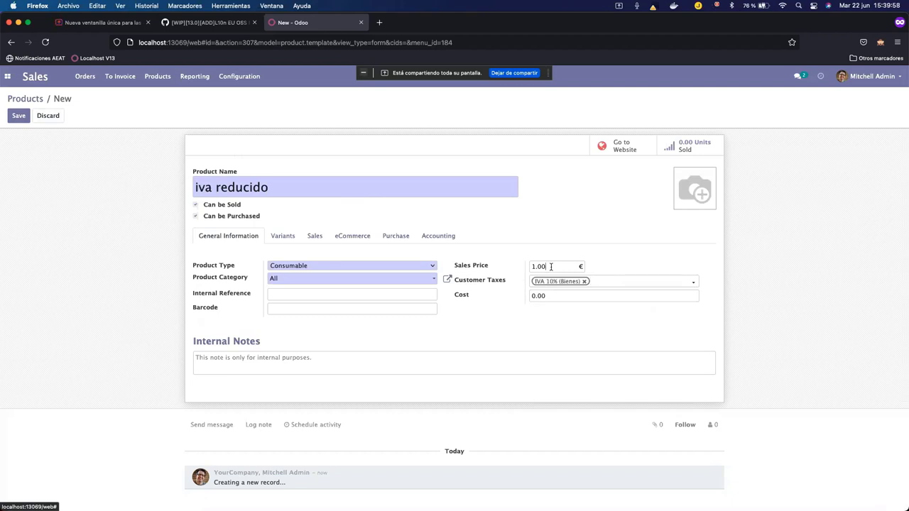
key("BackSpace")
key("BackSpace")
key("BackSpace")
key("BackSpace")
type("45")
left_click(30, 121)
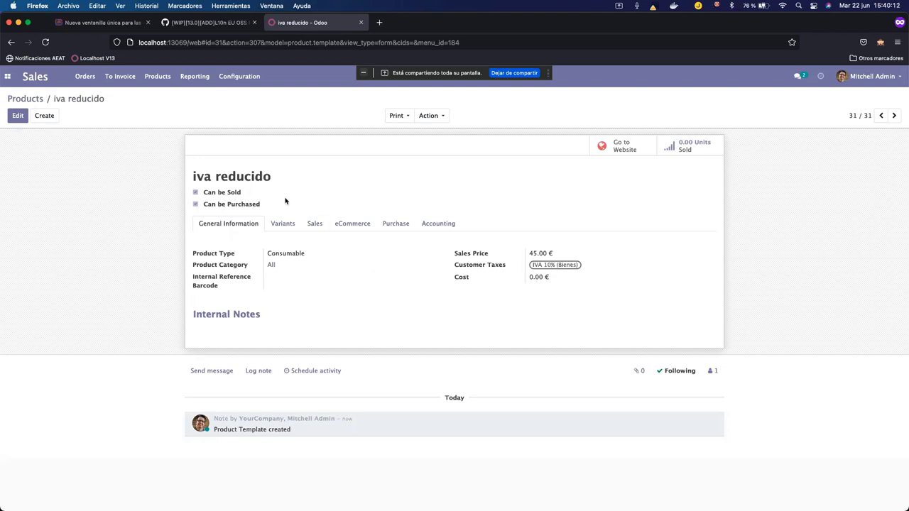
Start a new quotation with cliente final as the customer.
left_click(86, 77)
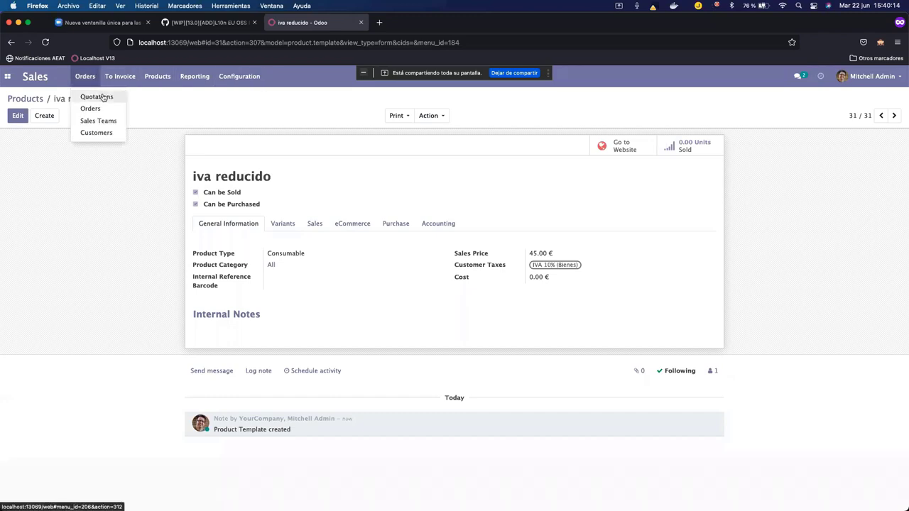
left_click(98, 97)
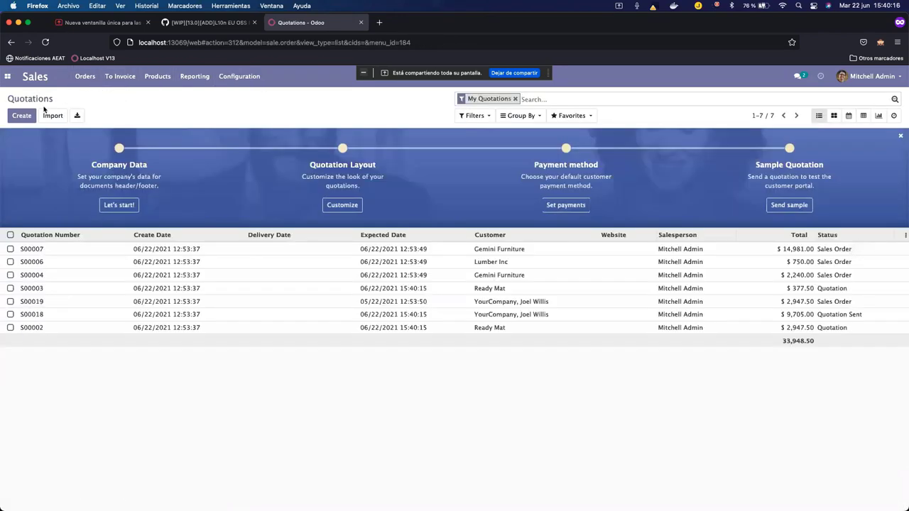
left_click(22, 115)
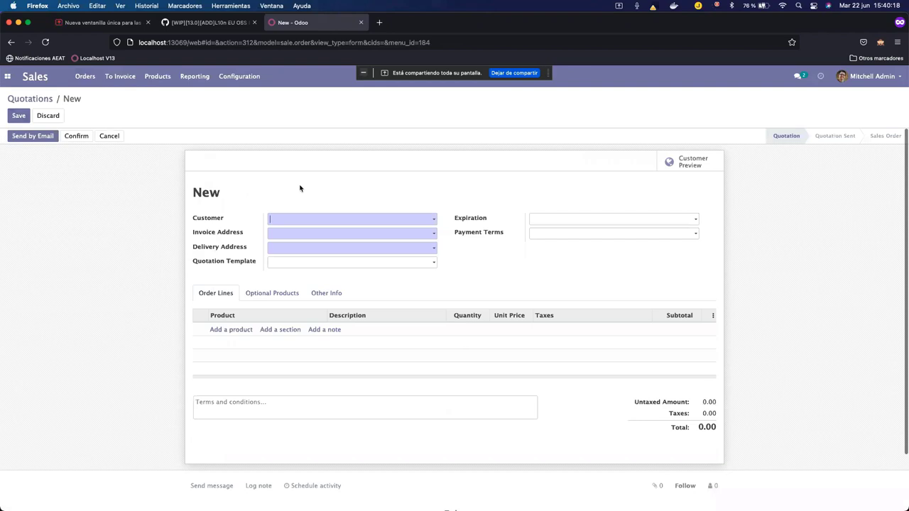
type("final")
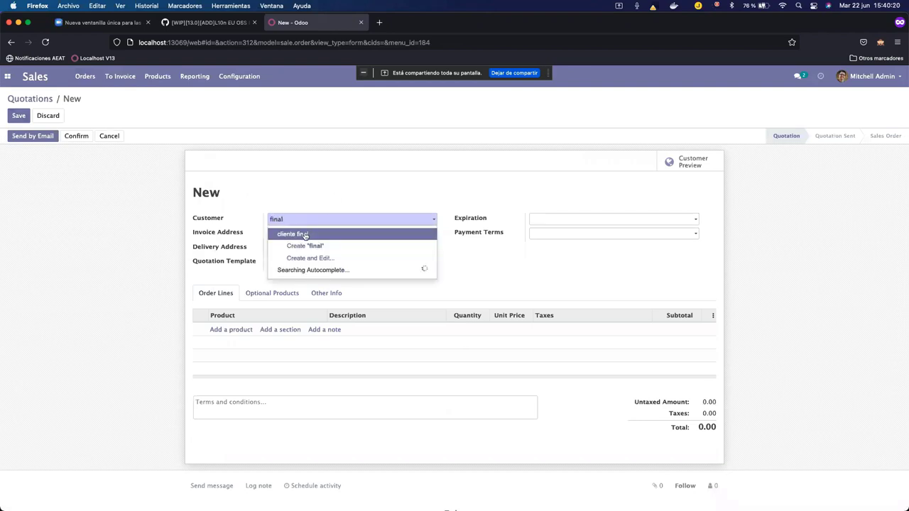
left_click(305, 235)
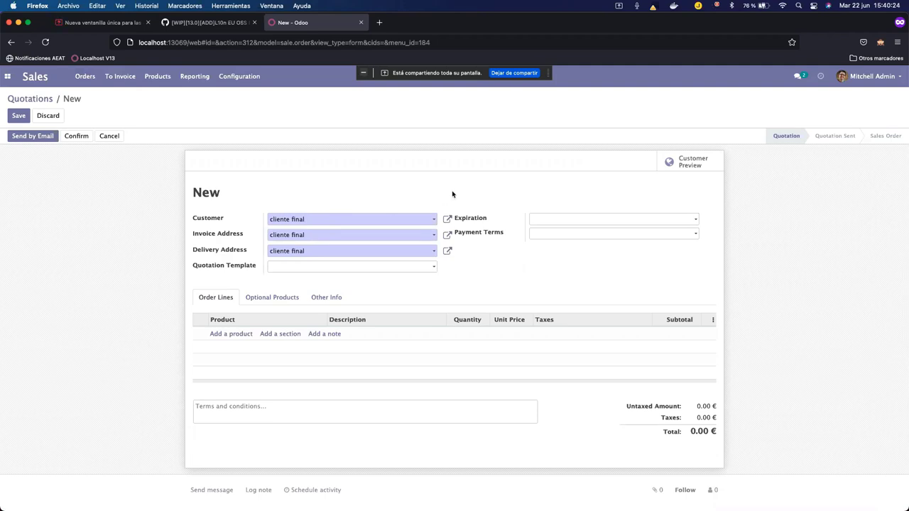
Add order lines for the iva general and iva reducido products.
left_click(237, 334)
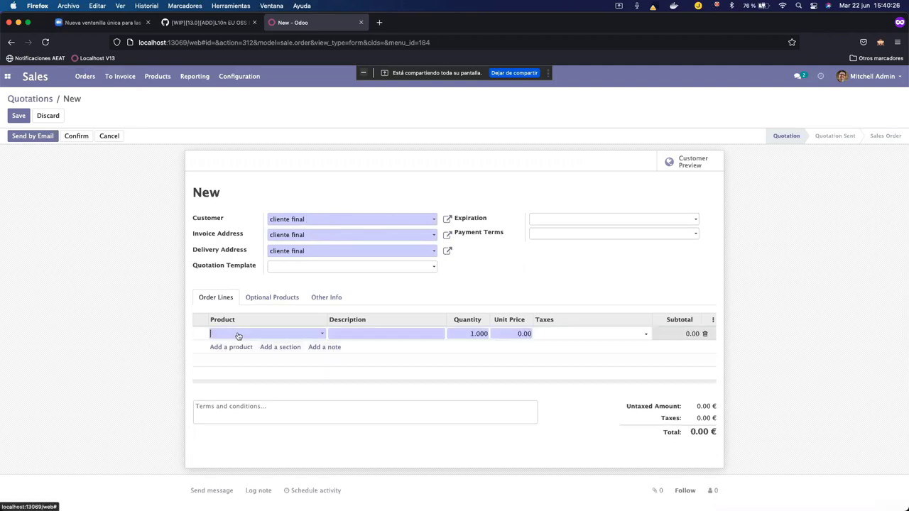
type("general")
left_click(249, 348)
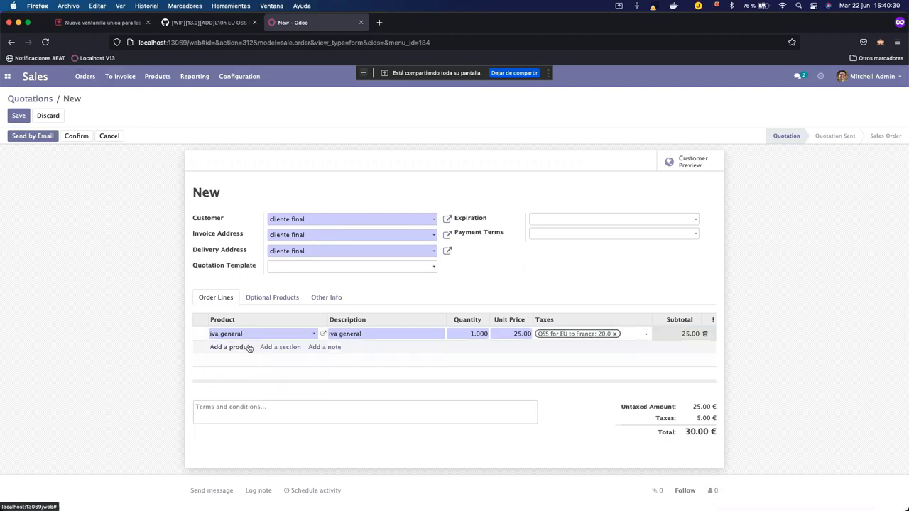
left_click(234, 348)
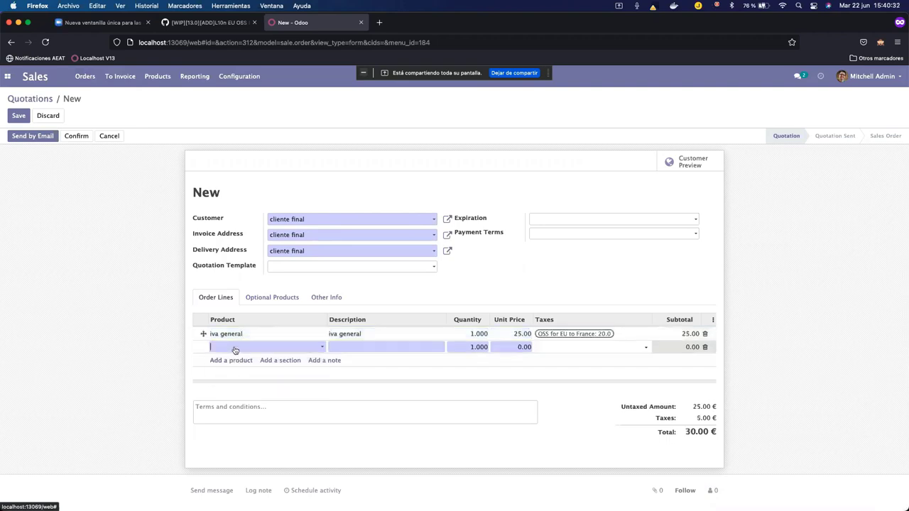
type("reducido")
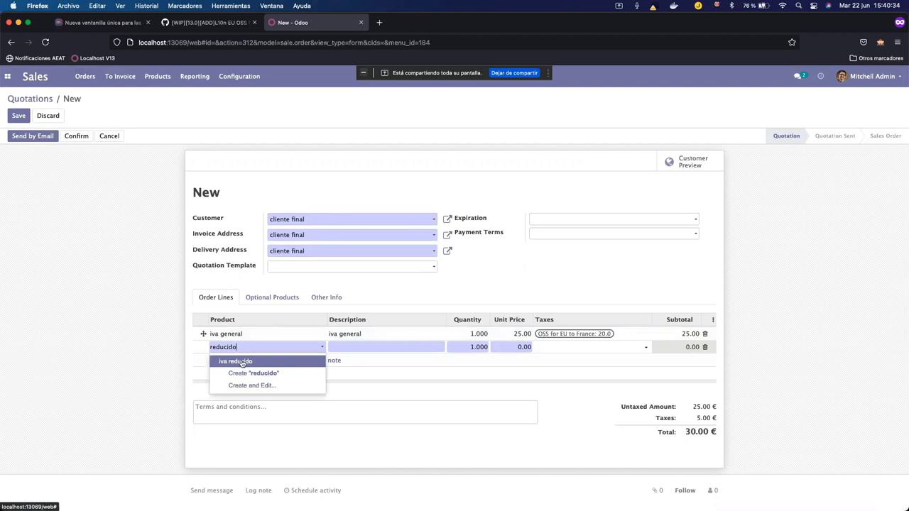
left_click(243, 362)
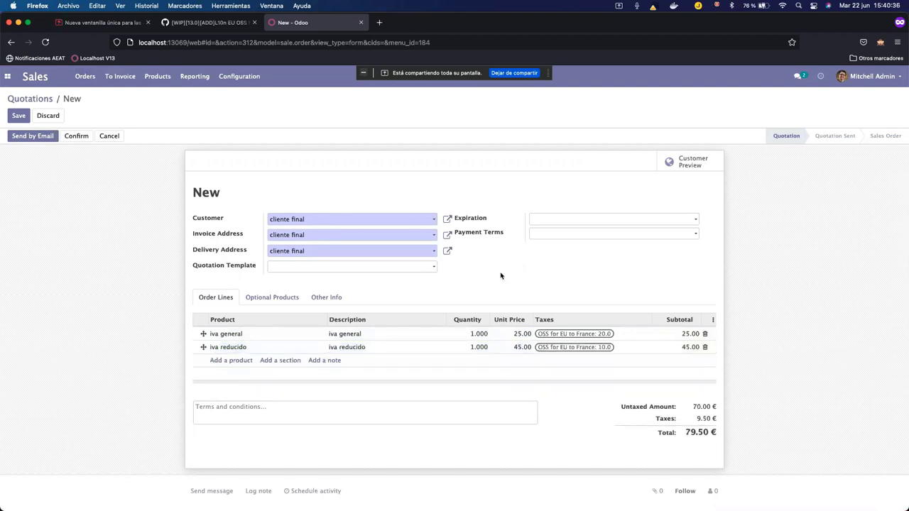
Check the France fiscal position under Other Info, then save the quotation as S00036.
left_click(321, 297)
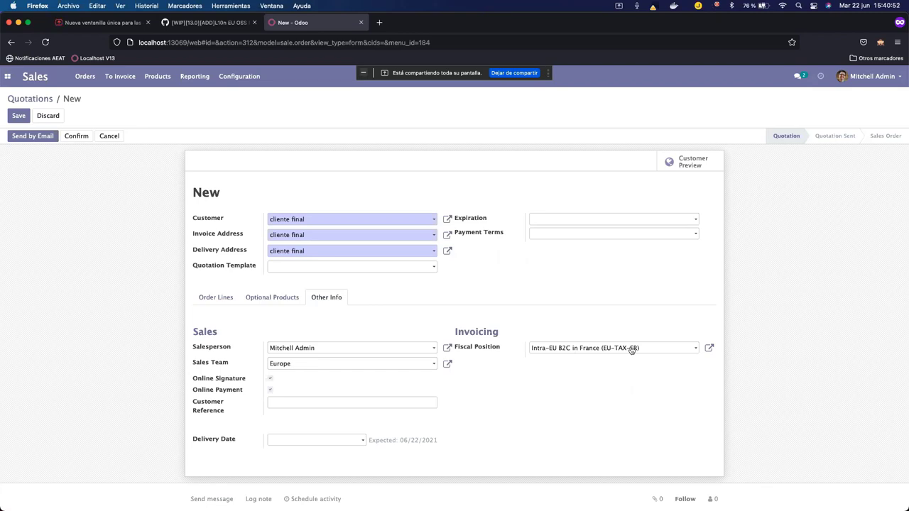
left_click(214, 299)
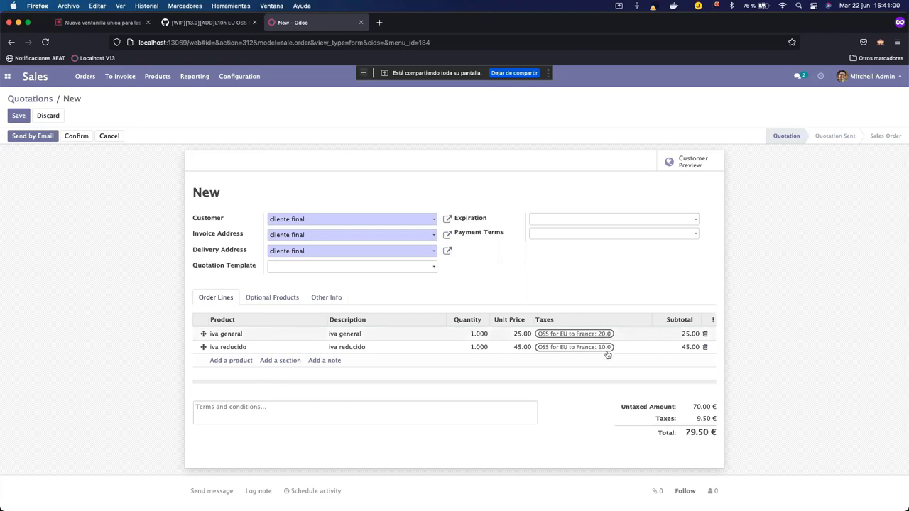
left_click(18, 115)
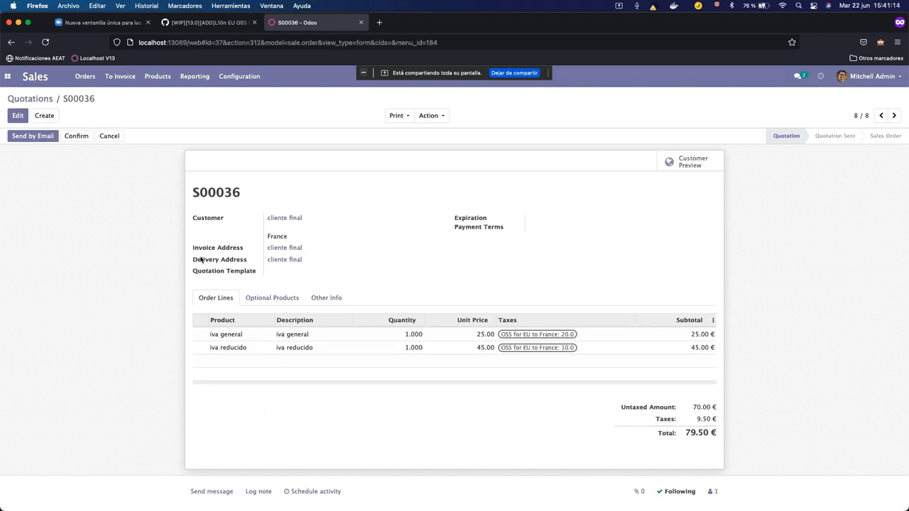
Highlight and deselect the delivery address text, then bring up the Sales Orders menu.
left_click_drag(194, 260, 308, 262)
left_click(363, 266)
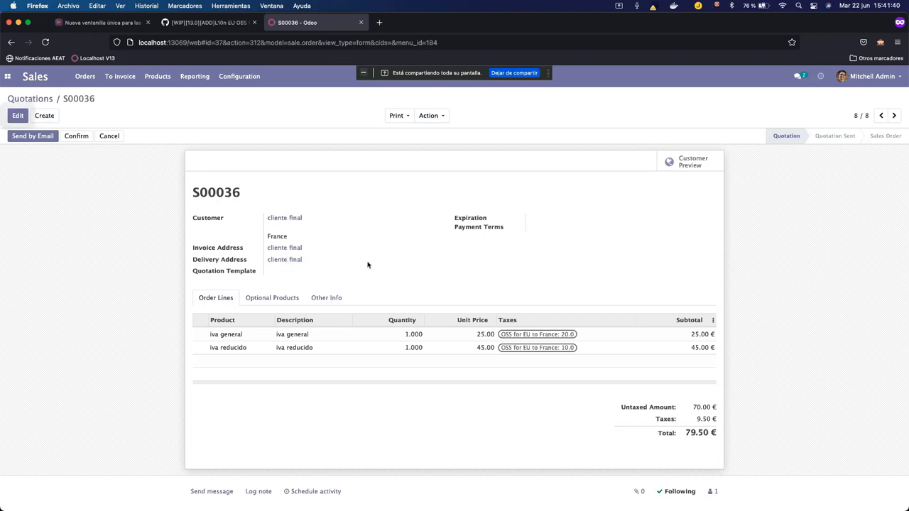
left_click(85, 76)
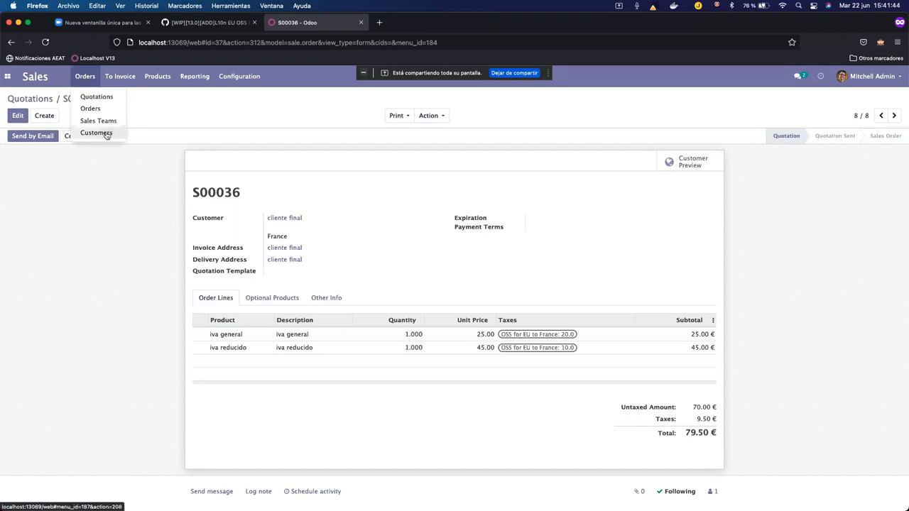
Create customer 'cliente empresa' in France with Fiscal Position Type Company and save it.
left_click(98, 133)
left_click(21, 115)
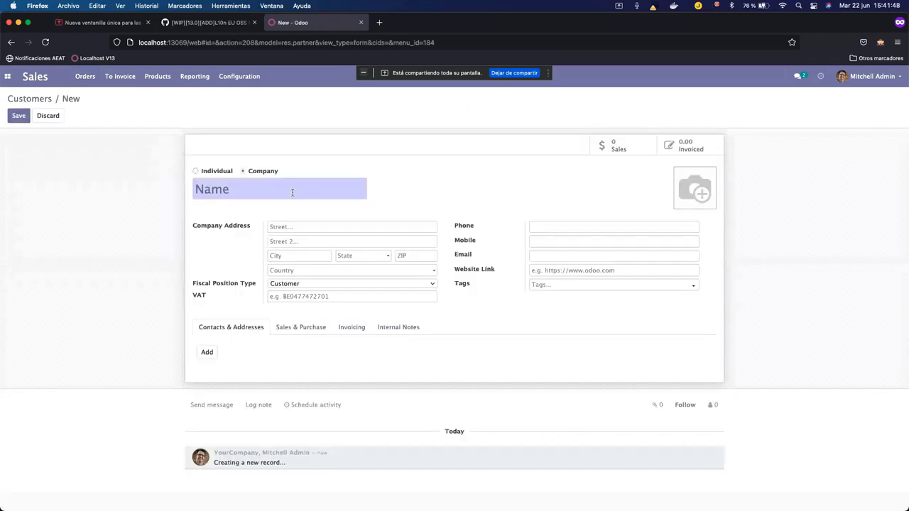
type("cliente empresa")
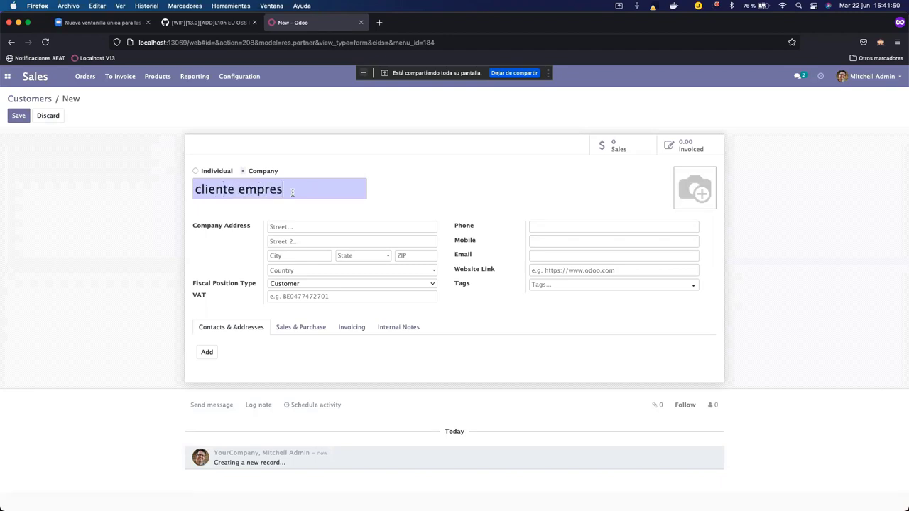
left_click(303, 284)
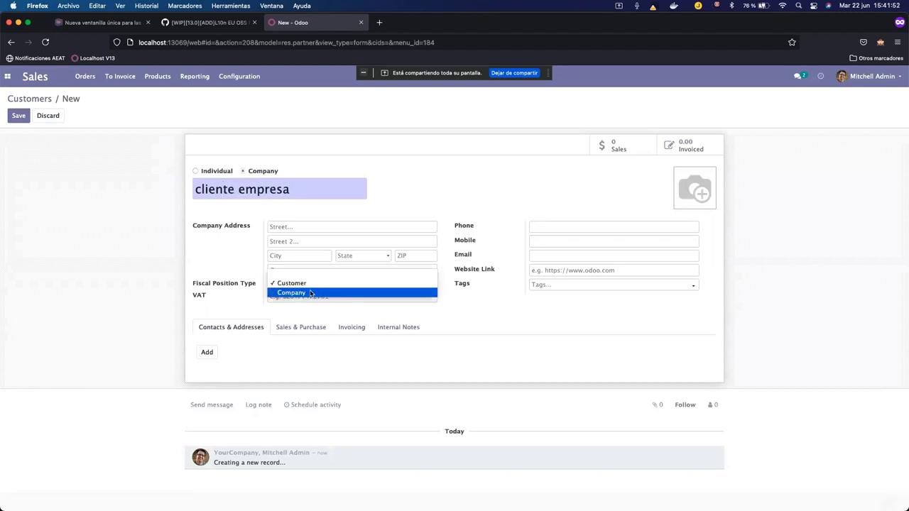
left_click(307, 293)
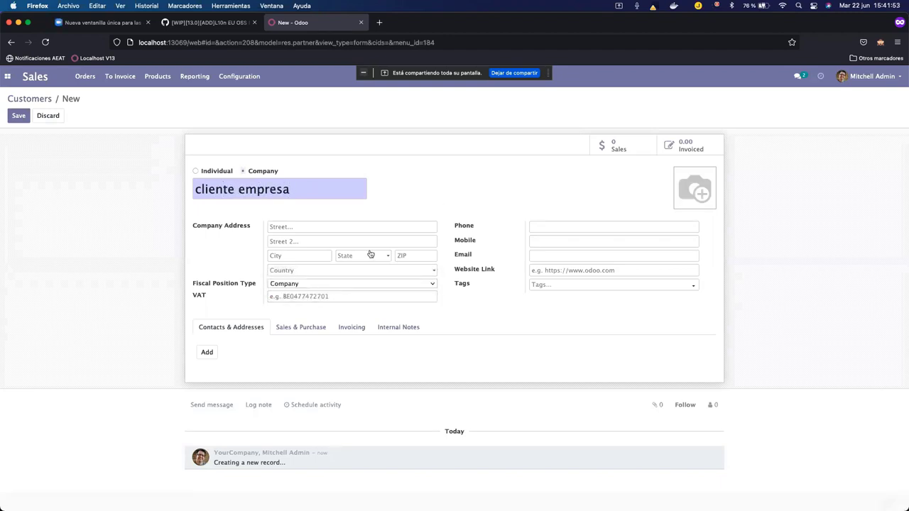
left_click(283, 271)
type("fra")
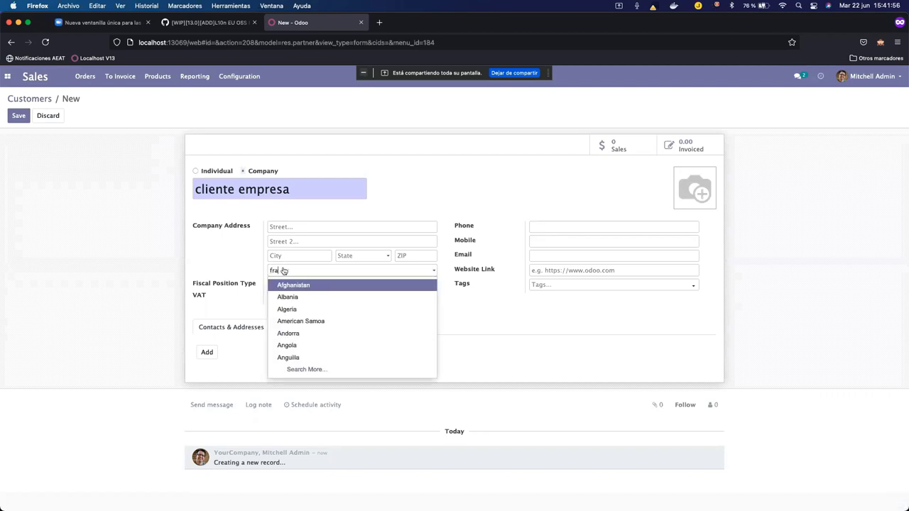
type("nce")
left_click(321, 285)
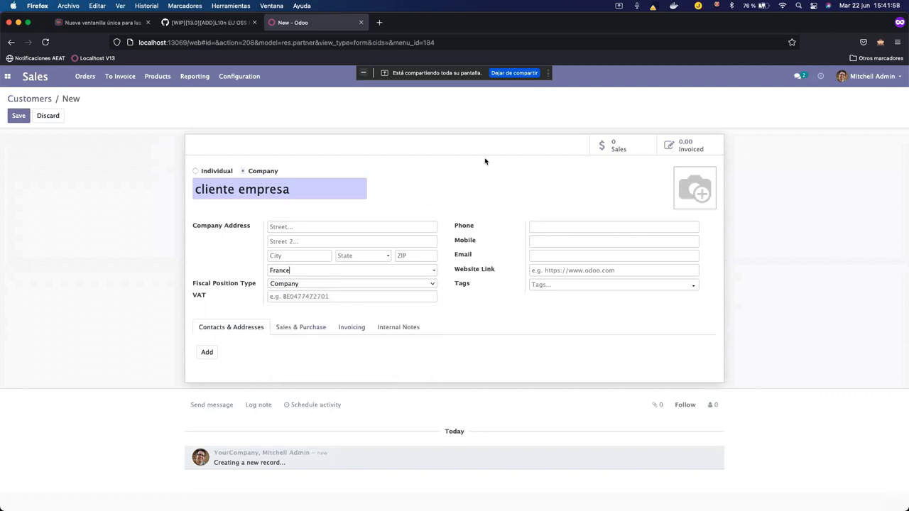
left_click(19, 118)
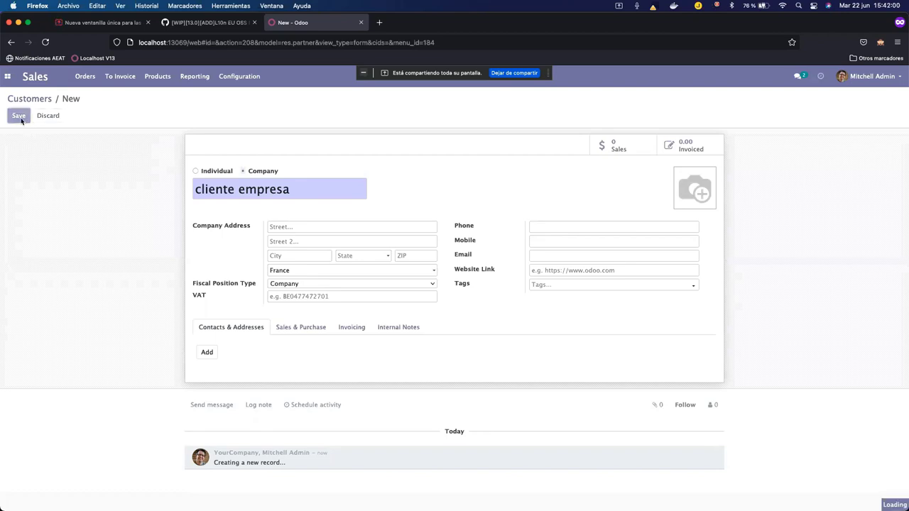
left_click(11, 77)
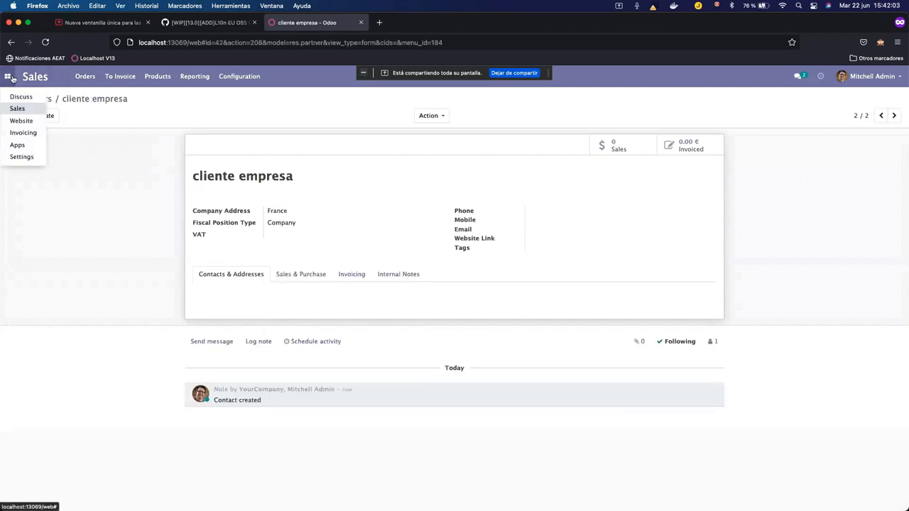
Search Invoicing fiscal positions for 'intra' and open Régimen Intracomunitario.
left_click(32, 134)
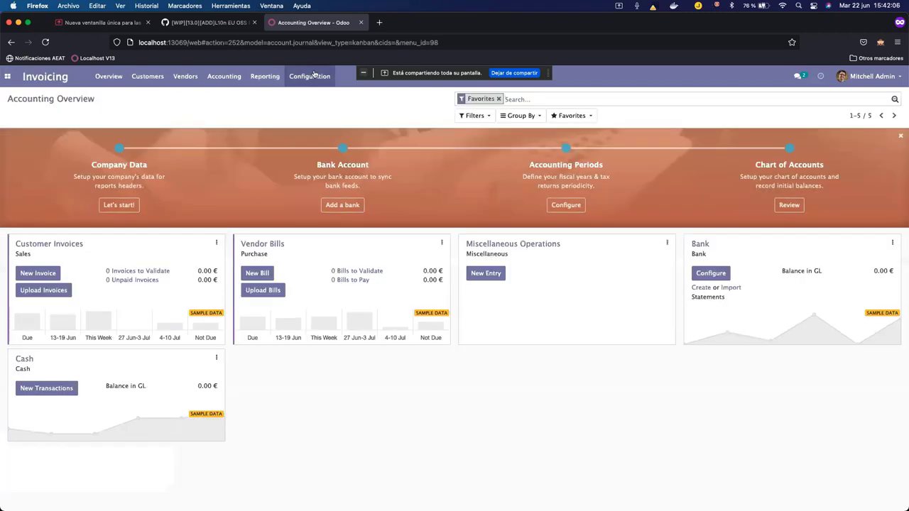
left_click(310, 76)
left_click(331, 143)
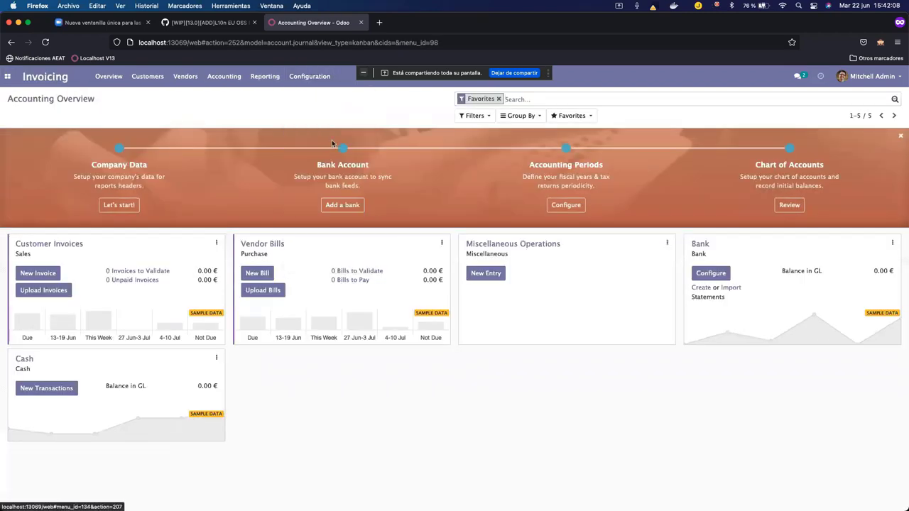
type("intra")
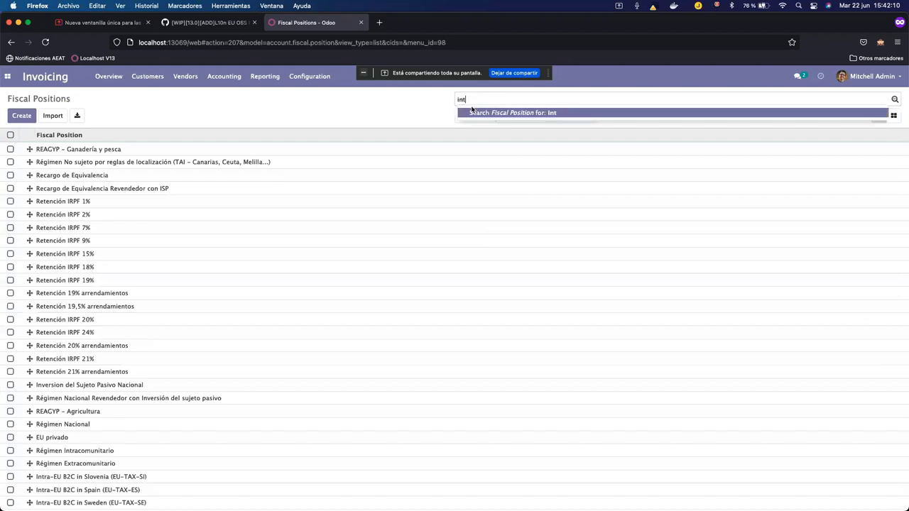
key("Return")
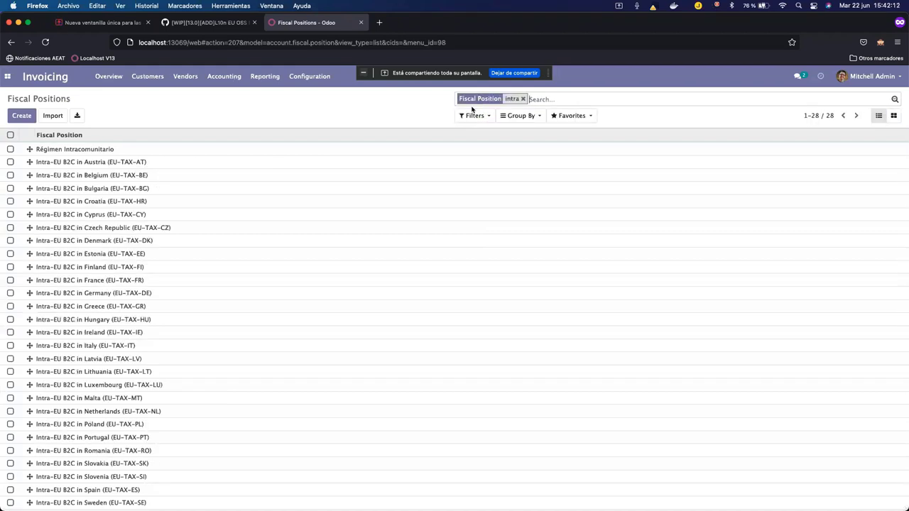
left_click(190, 153)
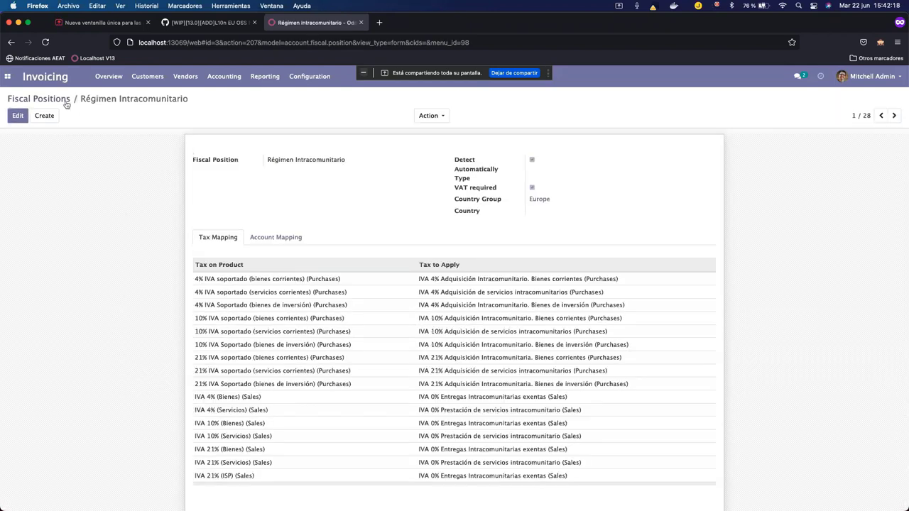
Set the fiscal position Type to Company, leaving the Europe group unchanged, and save.
left_click(18, 115)
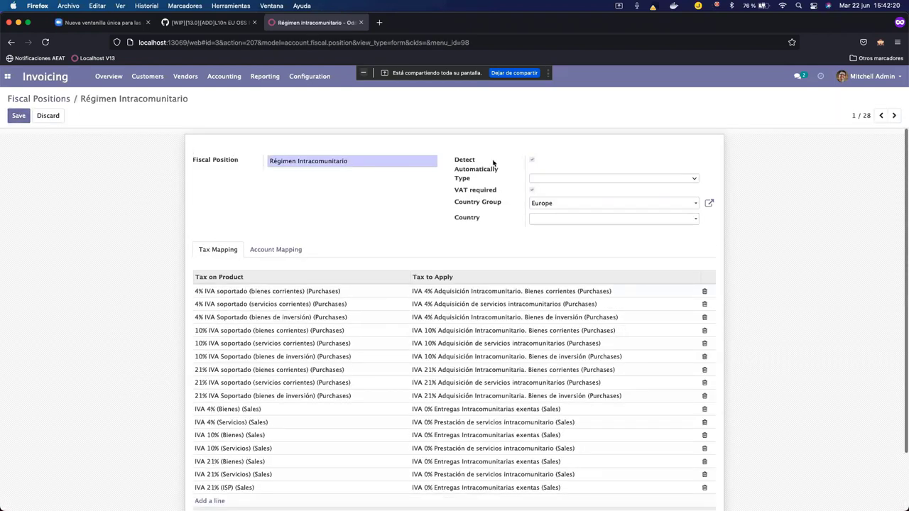
left_click(551, 180)
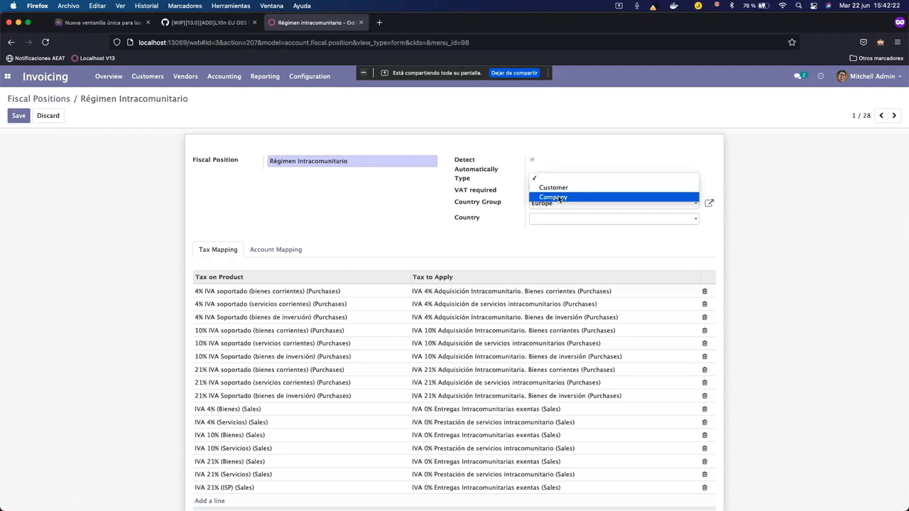
left_click(558, 197)
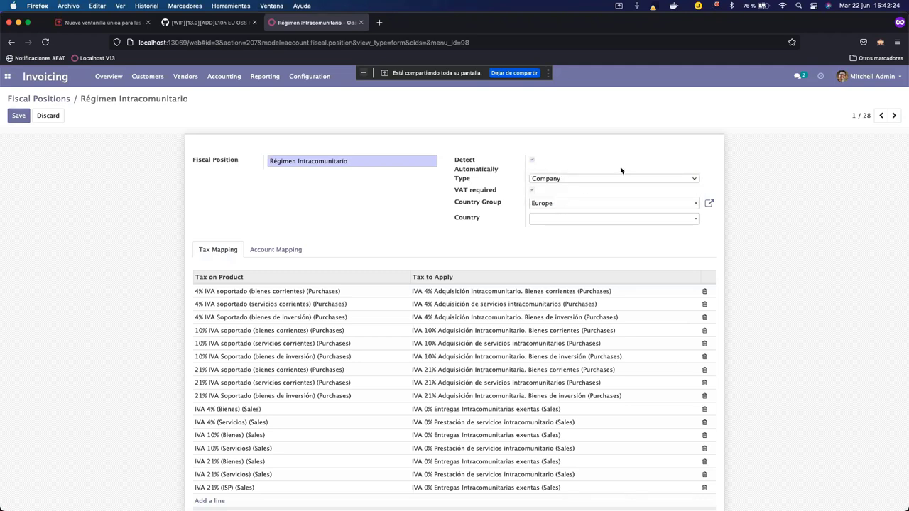
left_click(708, 204)
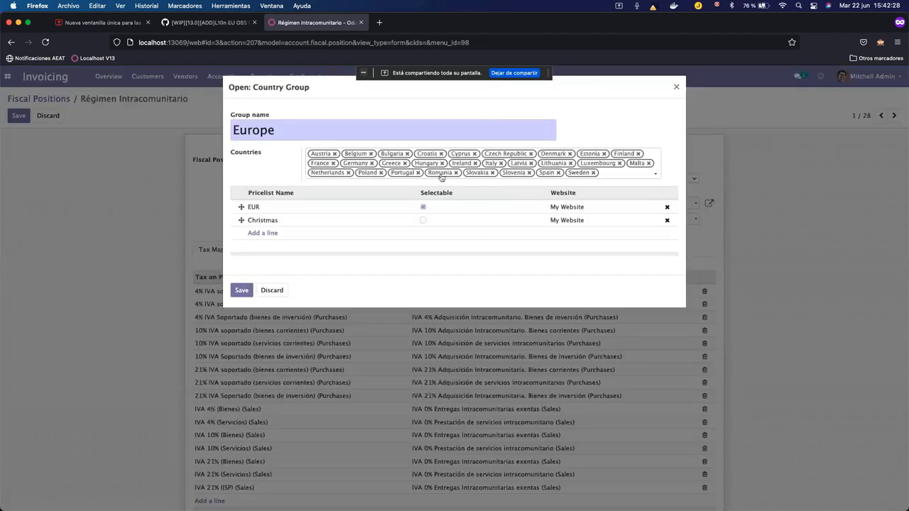
left_click(276, 290)
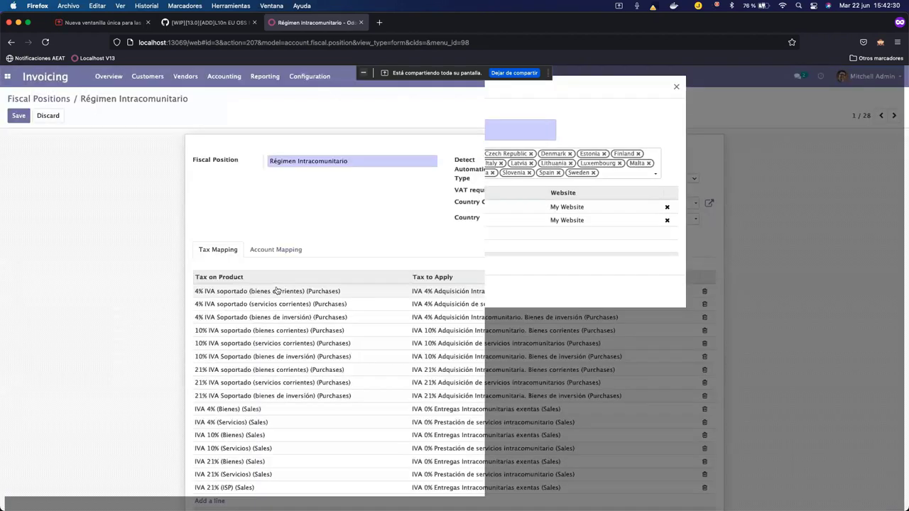
left_click(18, 118)
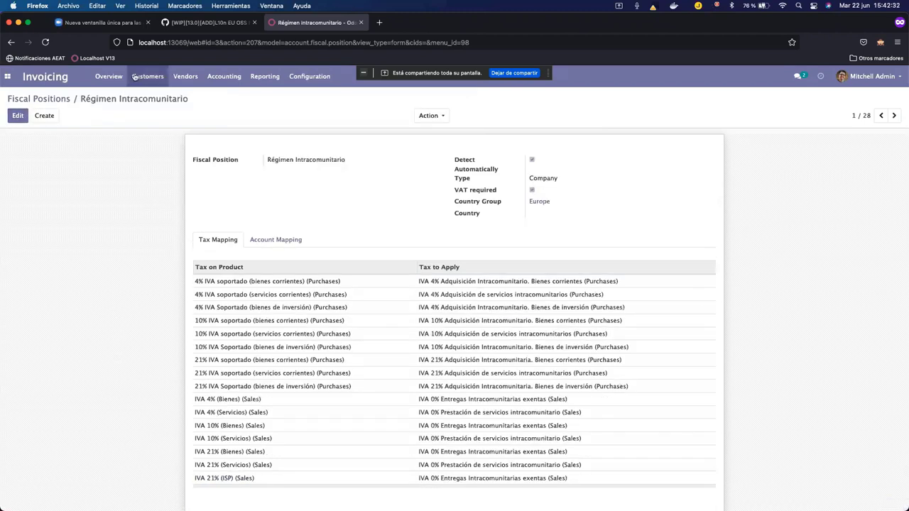
left_click(7, 76)
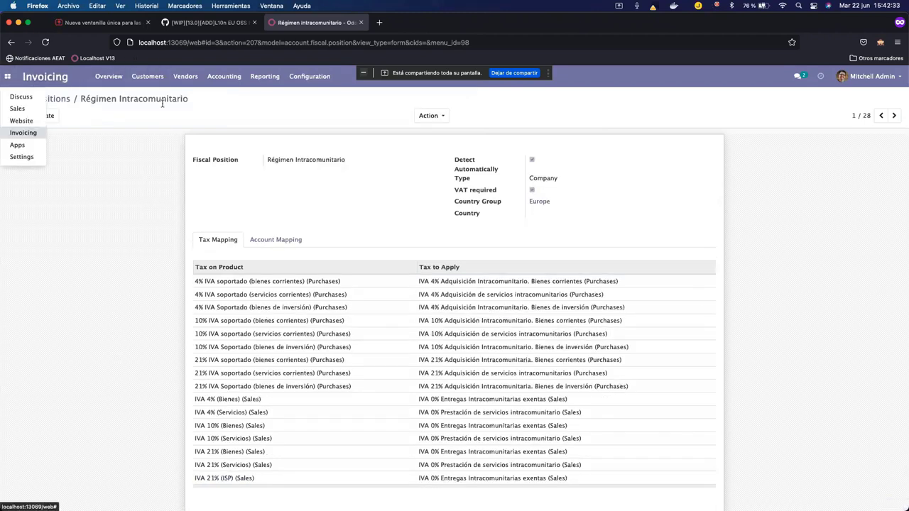
Start a quotation for cliente empresa with an iva general product line.
left_click(27, 110)
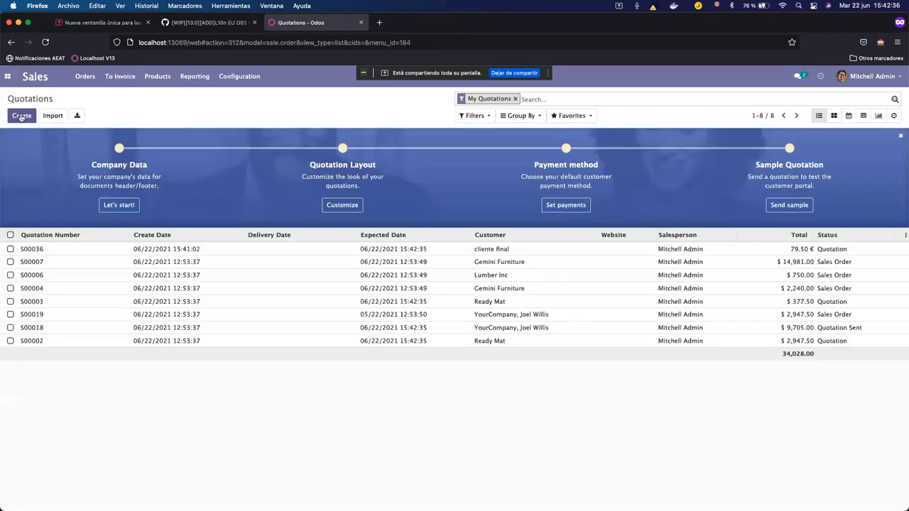
left_click(21, 116)
type("em")
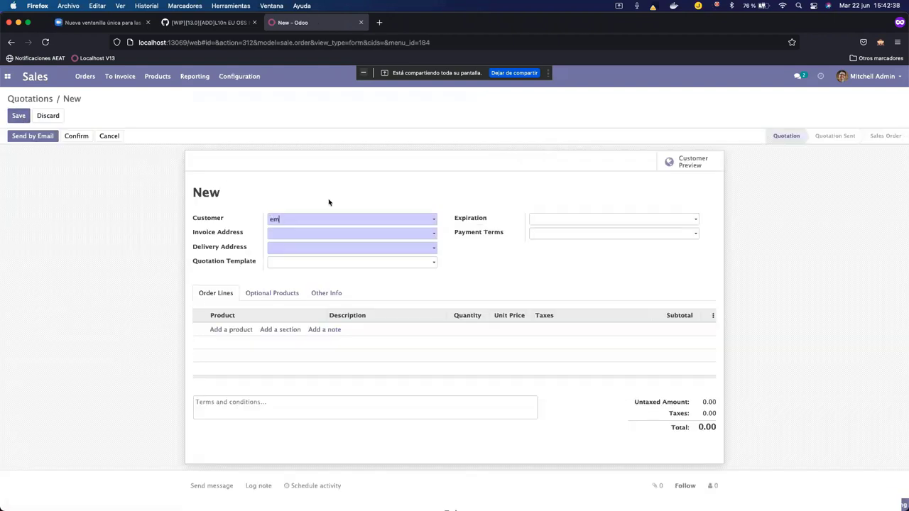
type("pres")
left_click(318, 235)
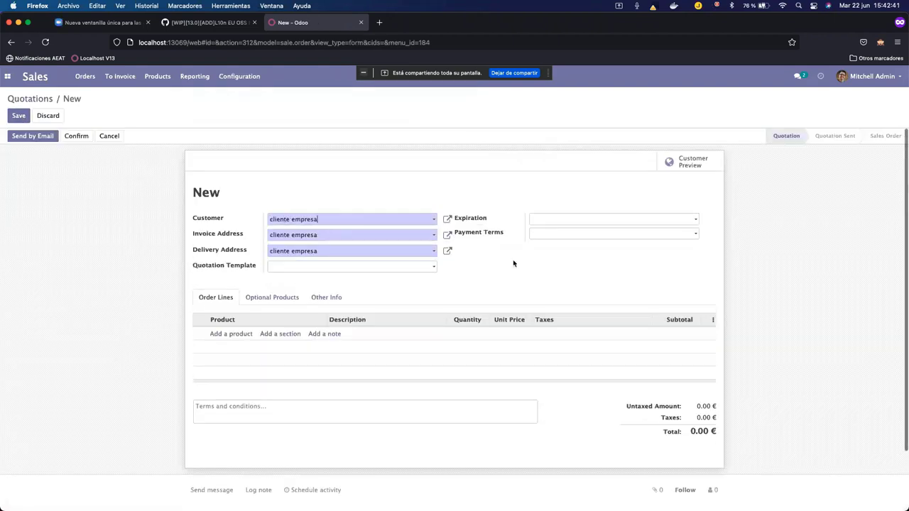
left_click(231, 334)
type("general")
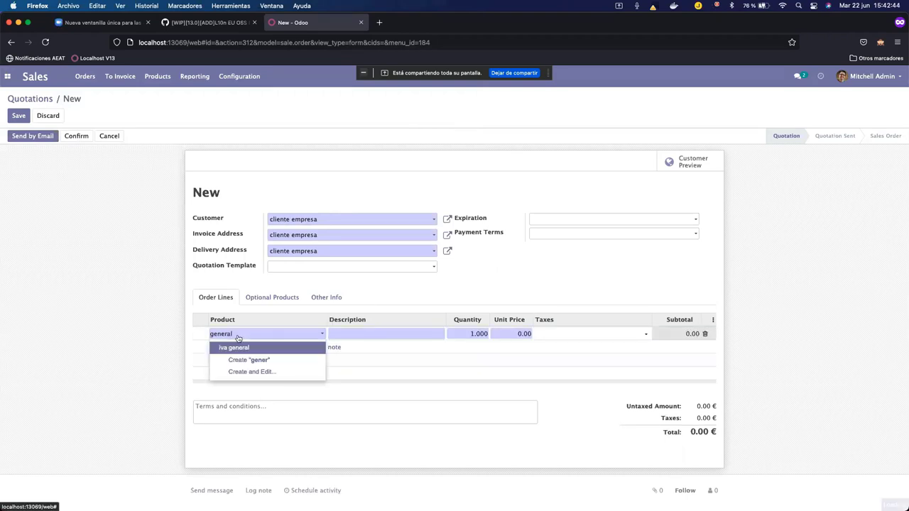
left_click(249, 349)
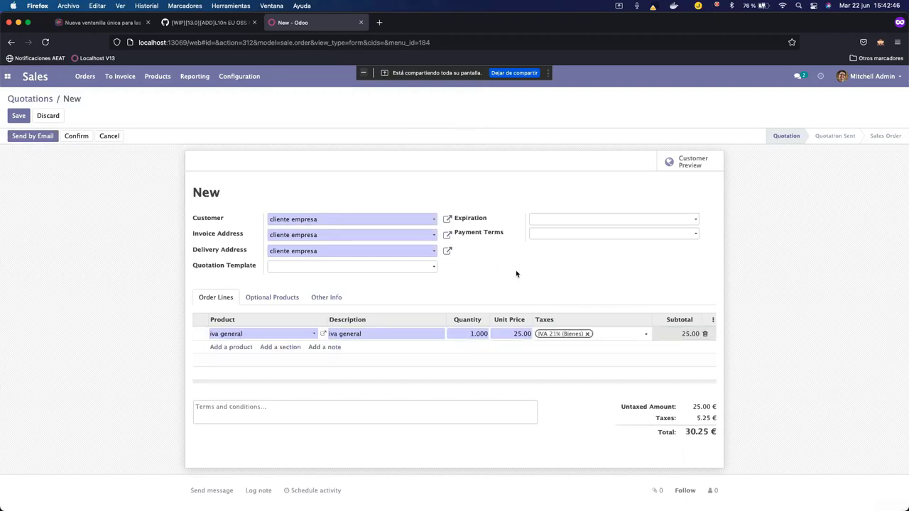
left_click(516, 274)
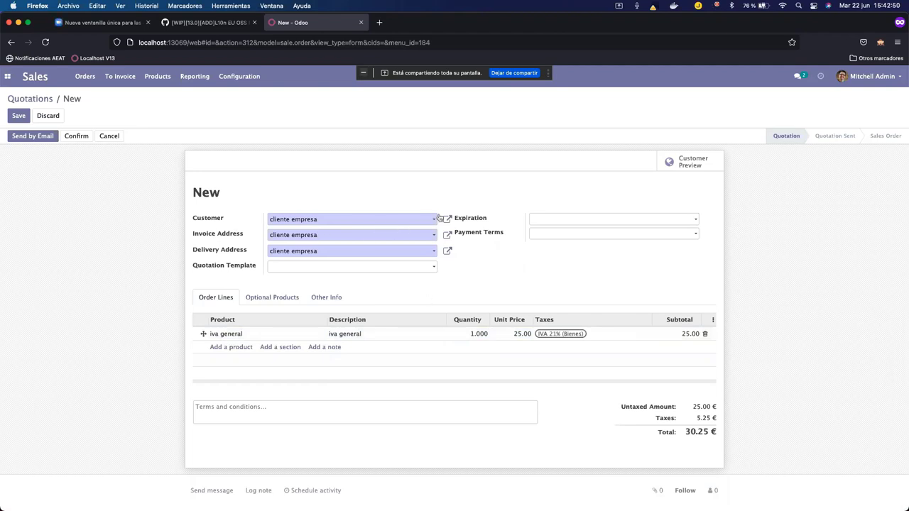
Review Other Info, re-save the cliente empresa customer record, and save the quotation.
left_click(325, 298)
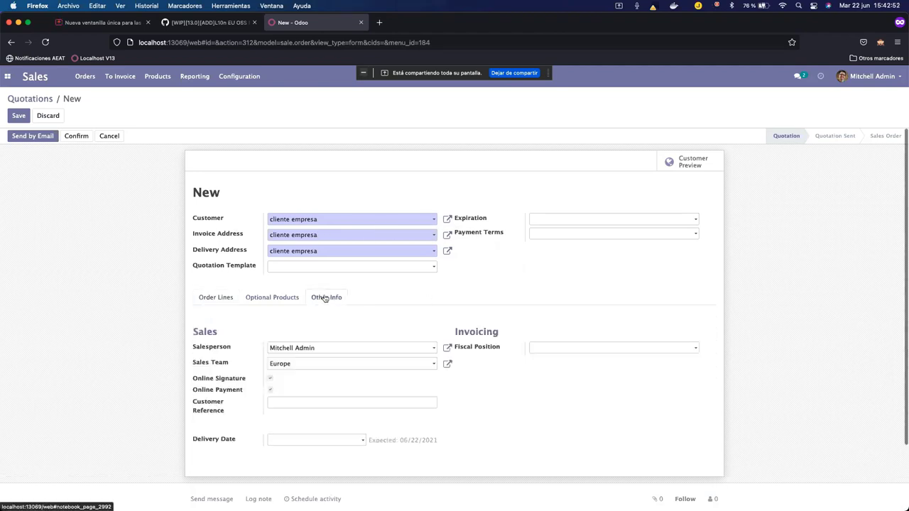
left_click(216, 298)
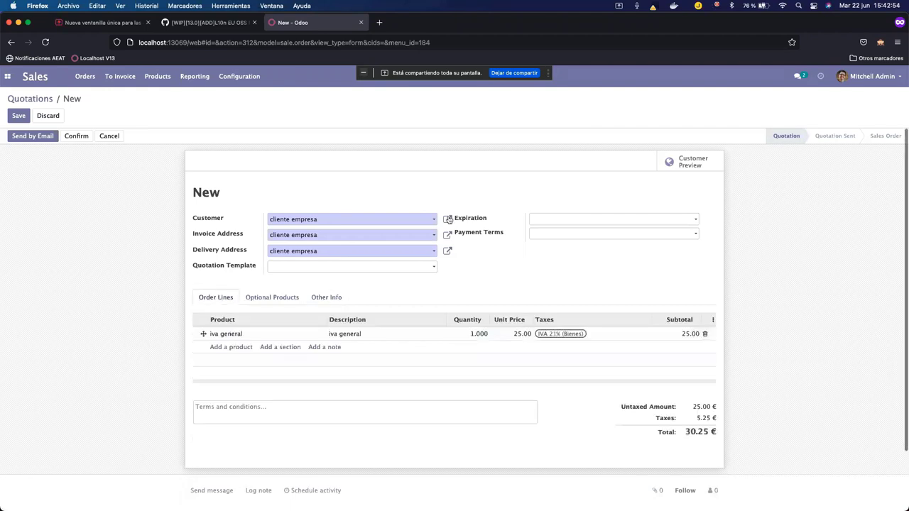
left_click(449, 220)
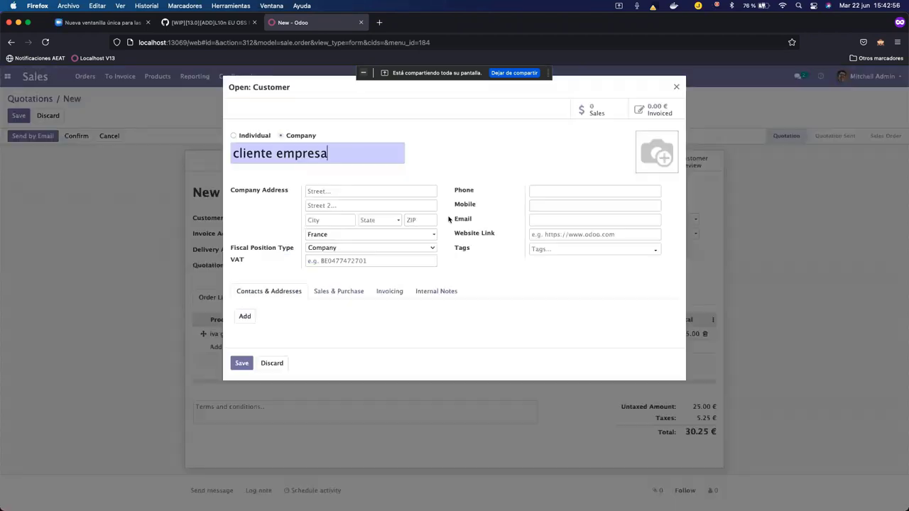
left_click(241, 363)
left_click(18, 116)
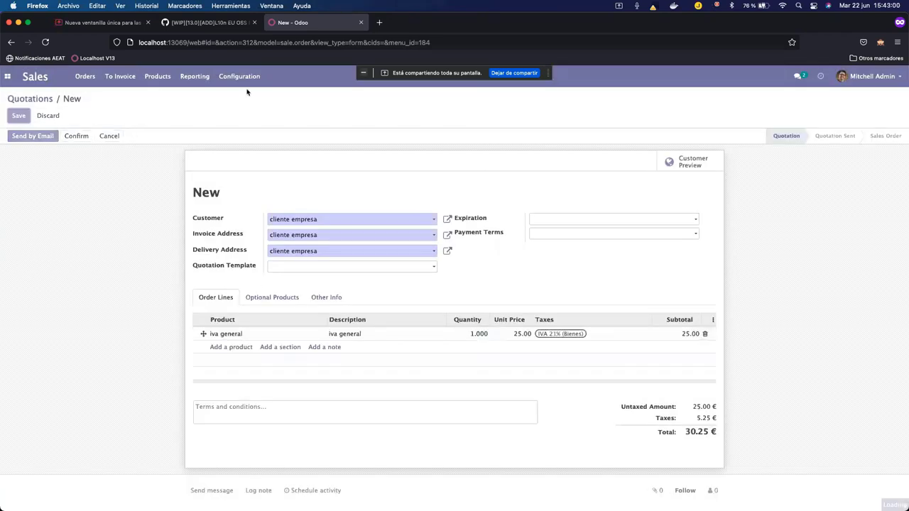
Search fiscal positions for 'intra' and review the Régimen Intracomunitario tax mapping.
left_click(245, 78)
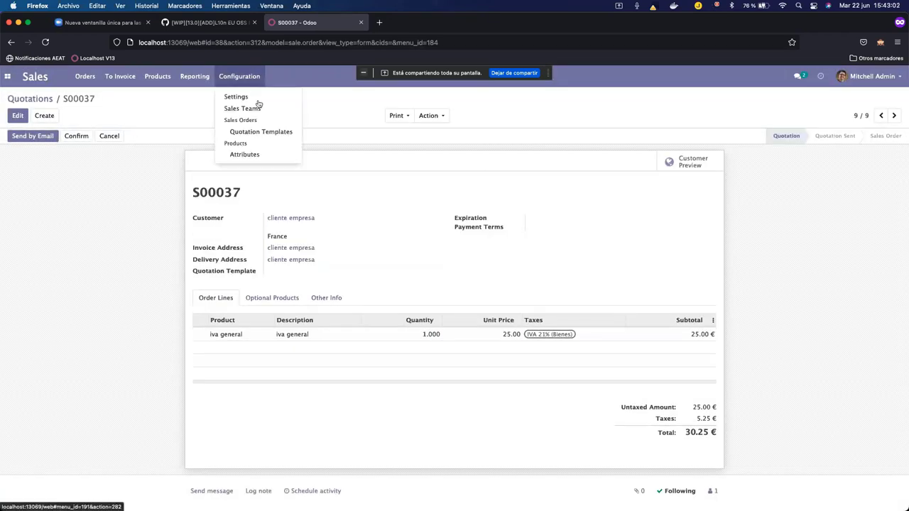
left_click(7, 76)
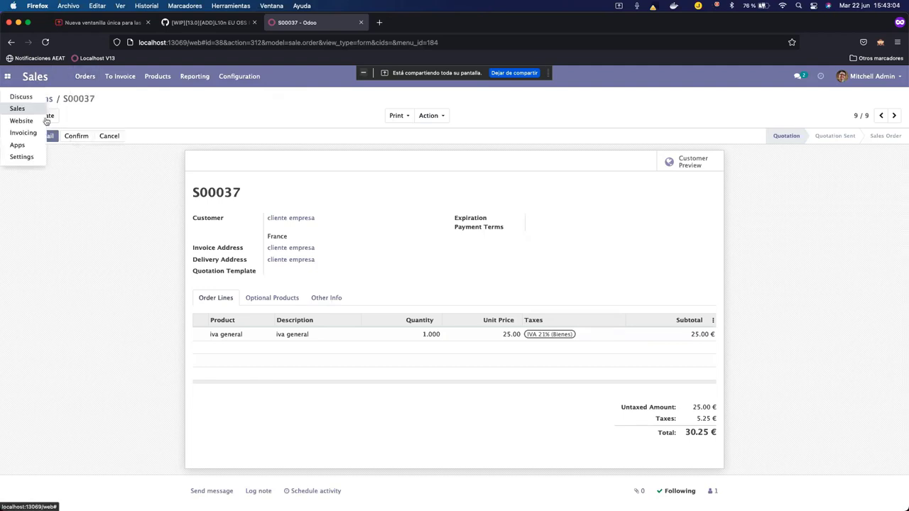
left_click(24, 130)
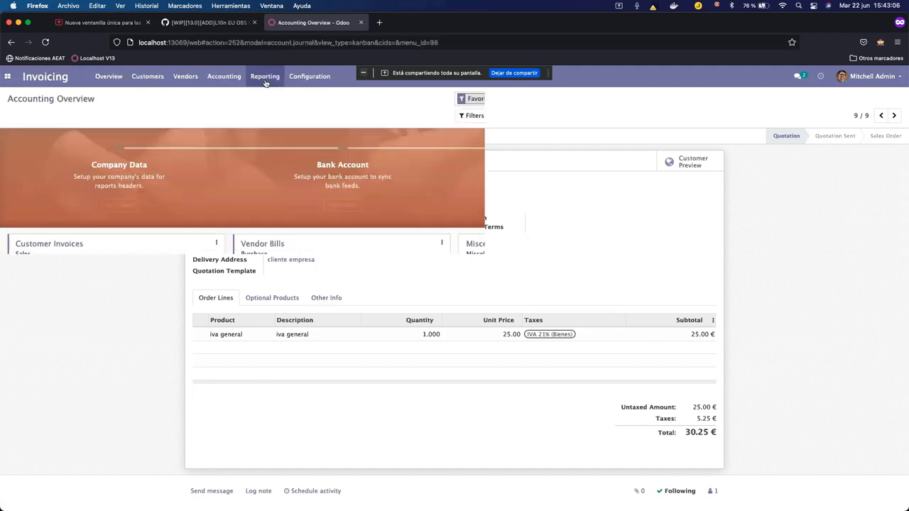
left_click(304, 77)
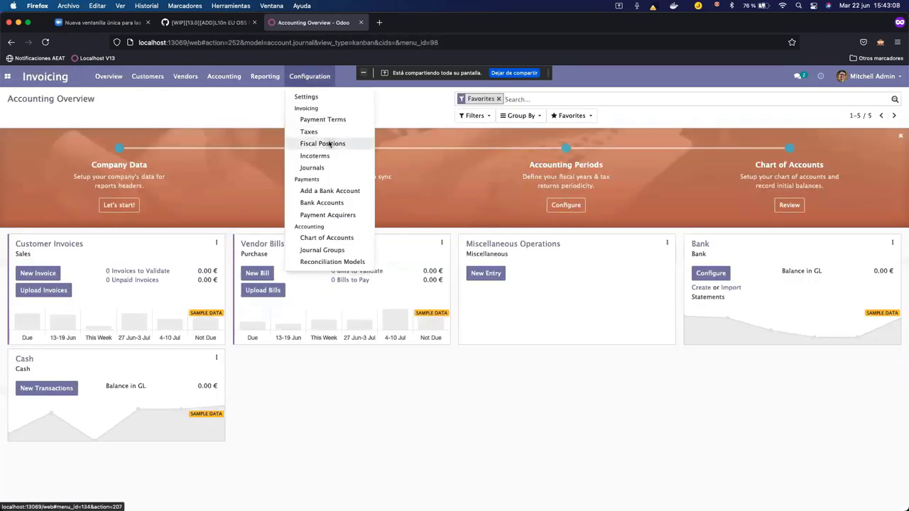
left_click(327, 144)
type("intra")
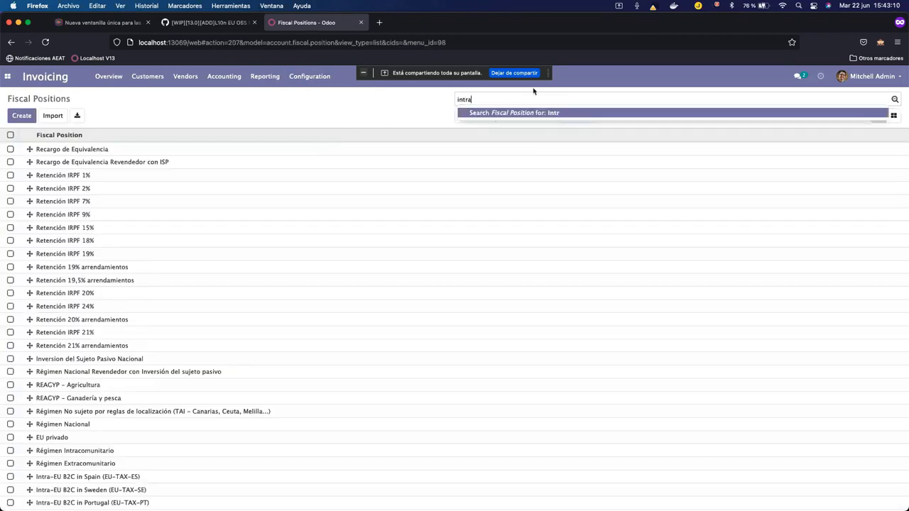
key("Return")
left_click(303, 150)
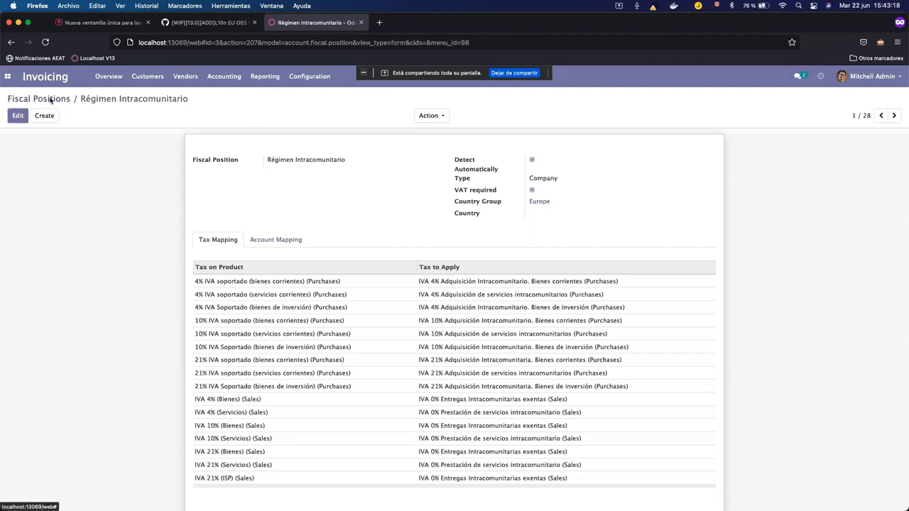
left_click(51, 101)
Start a new empty quotation in the Sales app.
left_click(7, 76)
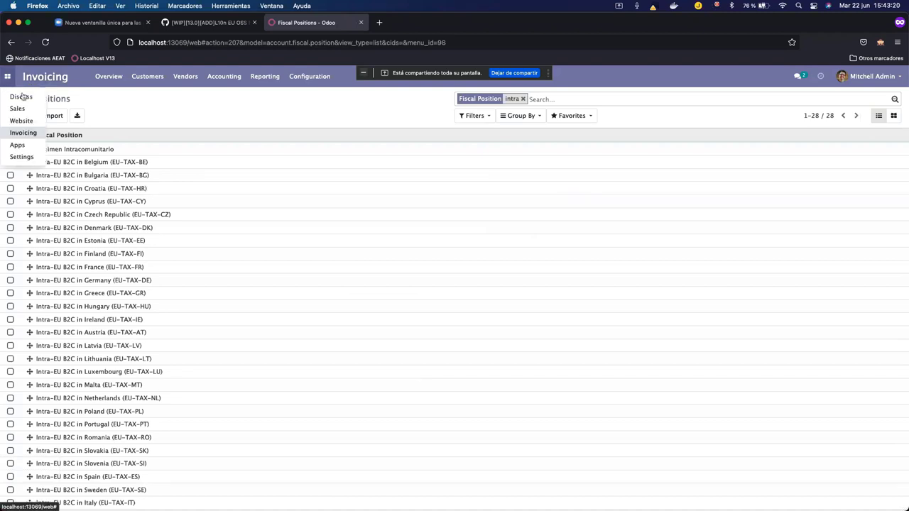
left_click(26, 108)
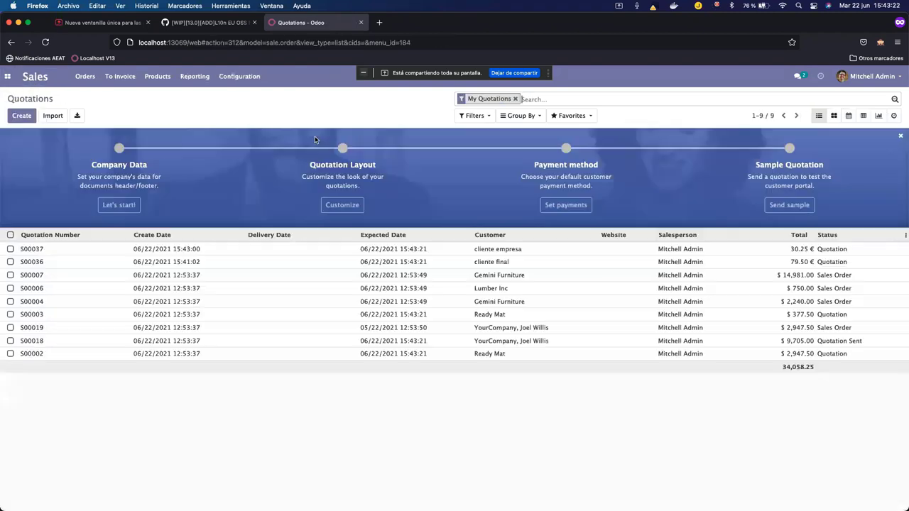
left_click(22, 115)
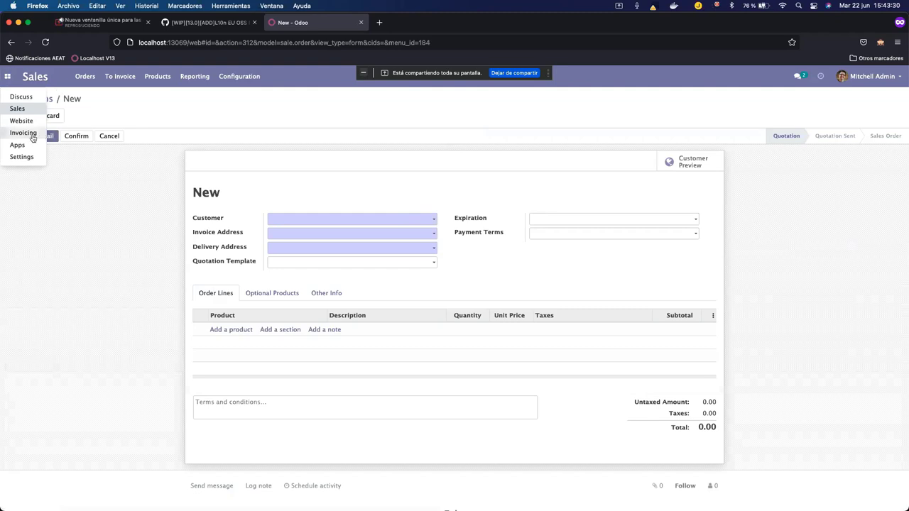
Find fiscal positions matching 'intra' and open Régimen Intracomunitario.
left_click(23, 133)
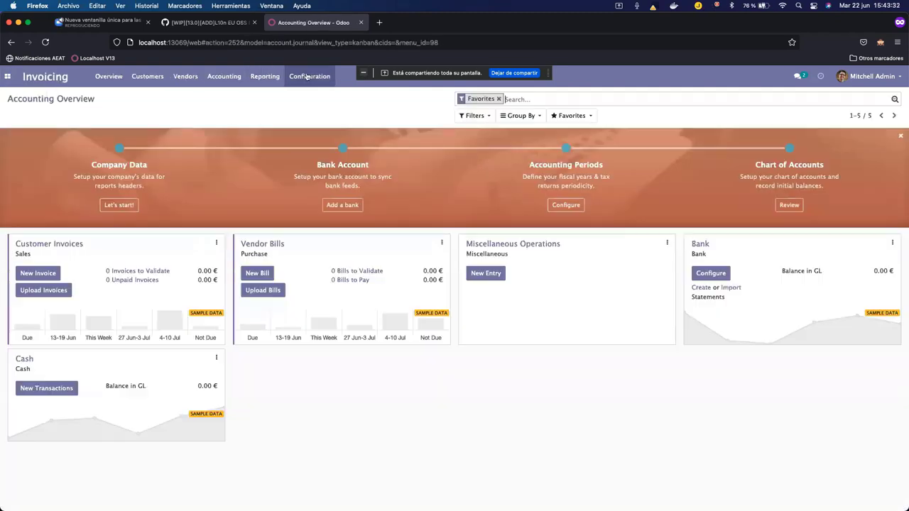
left_click(305, 76)
left_click(340, 144)
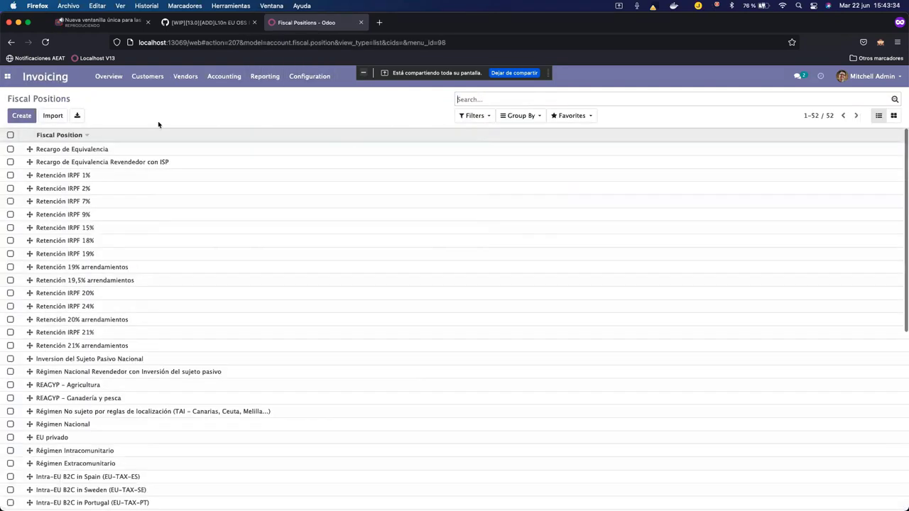
type("intrra")
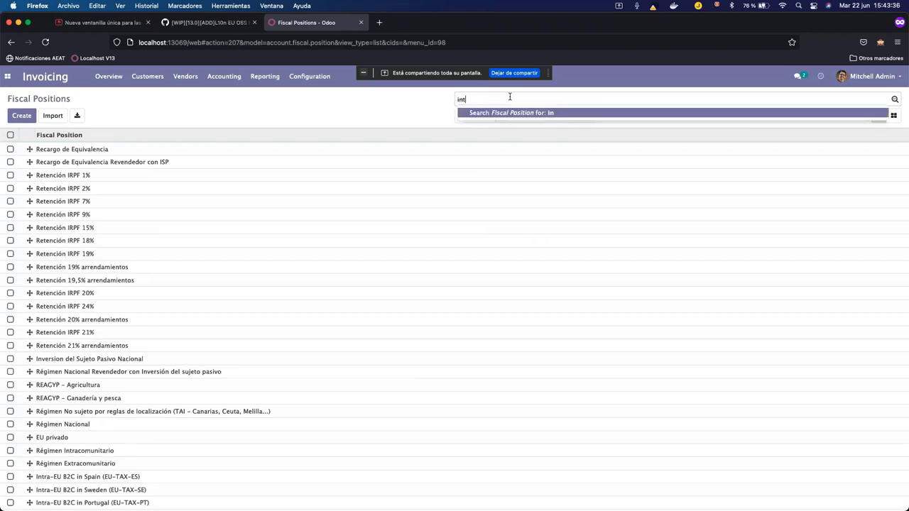
key("BackSpace")
type("a")
key("Return")
left_click(229, 149)
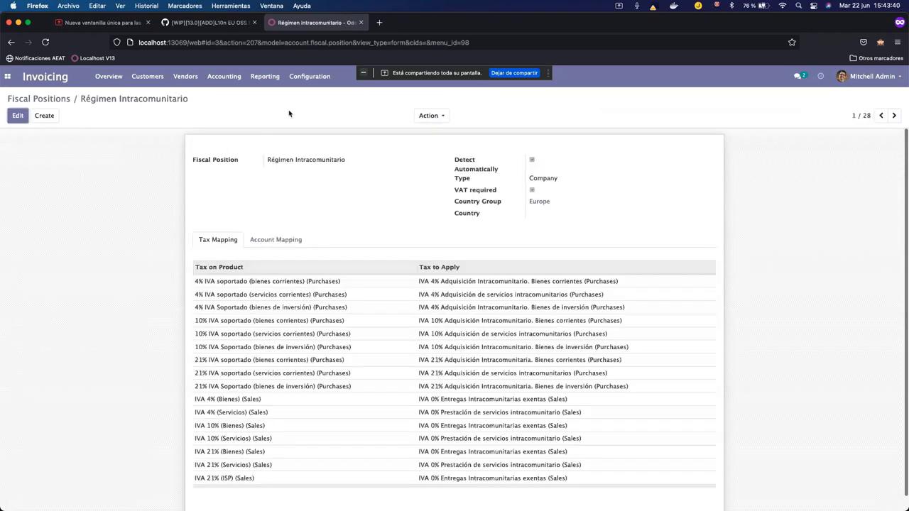
Uncheck Detect Automatically on Régimen Intracomunitario and save the fiscal position.
left_click(18, 115)
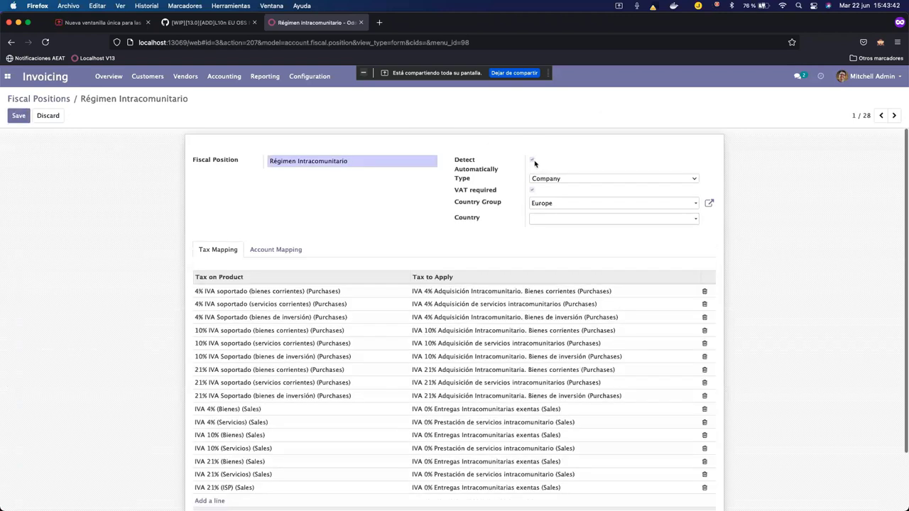
left_click(532, 161)
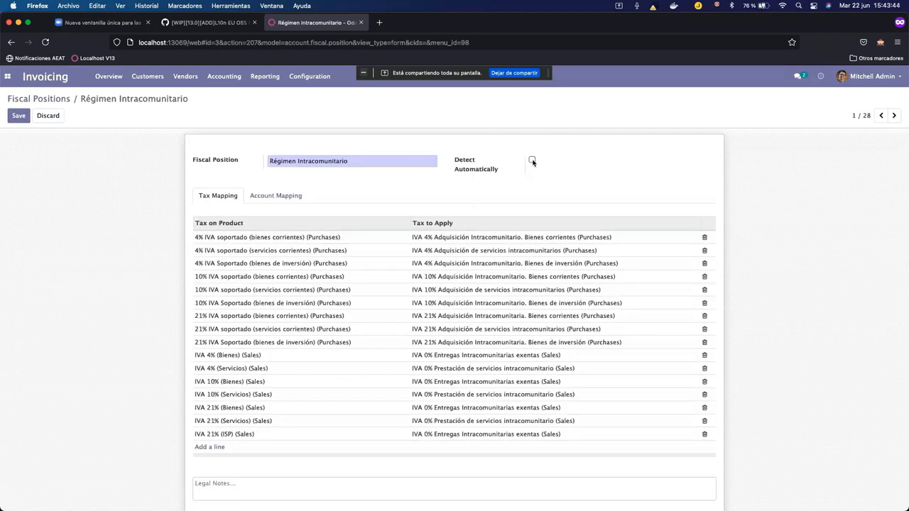
left_click(18, 115)
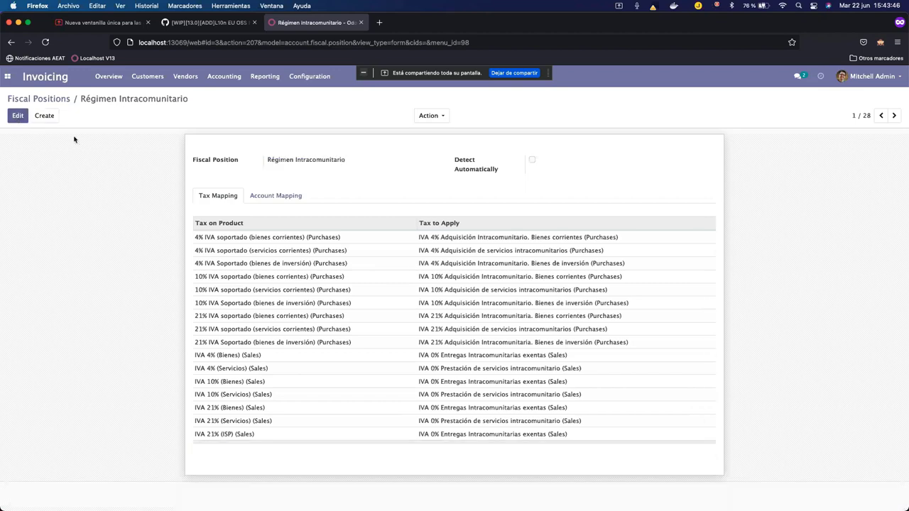
left_click(9, 77)
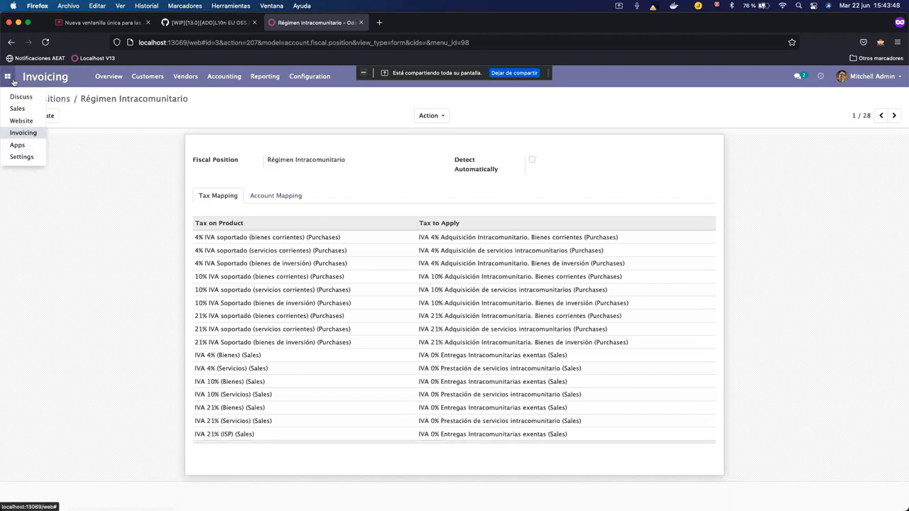
left_click(119, 151)
left_click(8, 76)
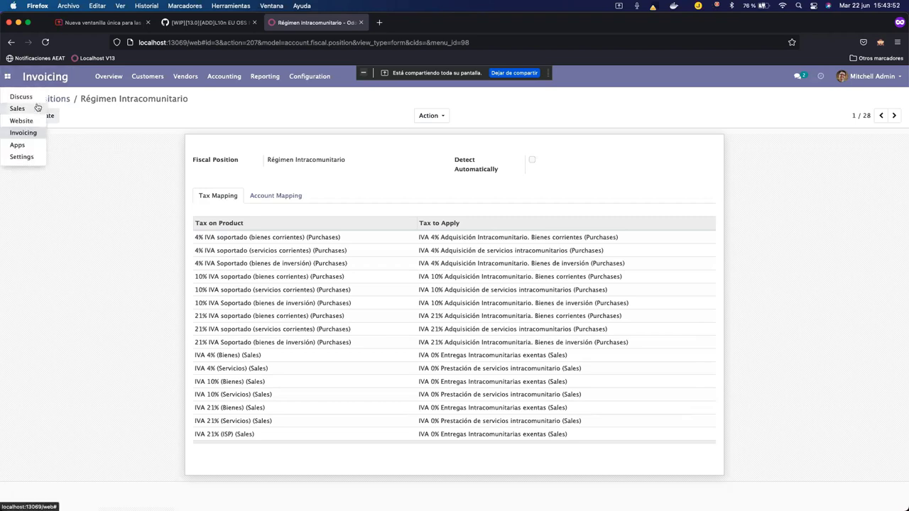
Start a new quotation for customer cliente empresa.
left_click(31, 106)
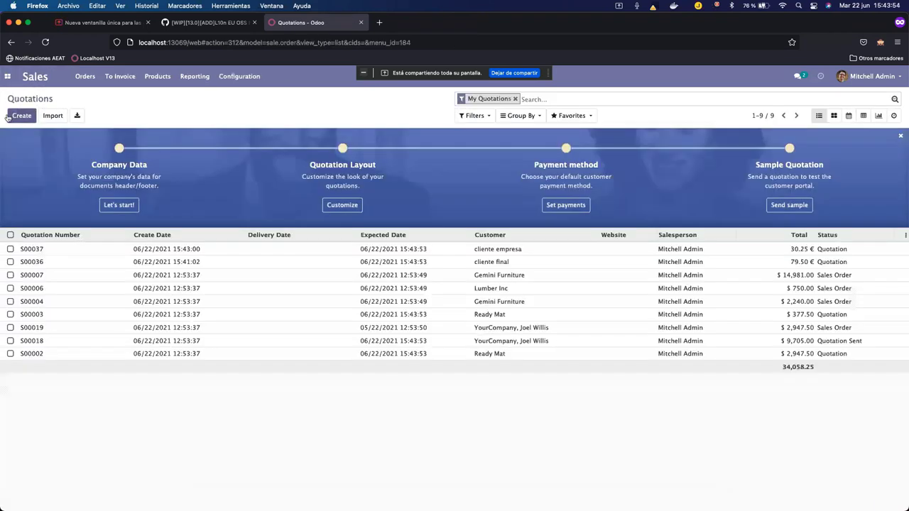
key("alt+c")
type("empre")
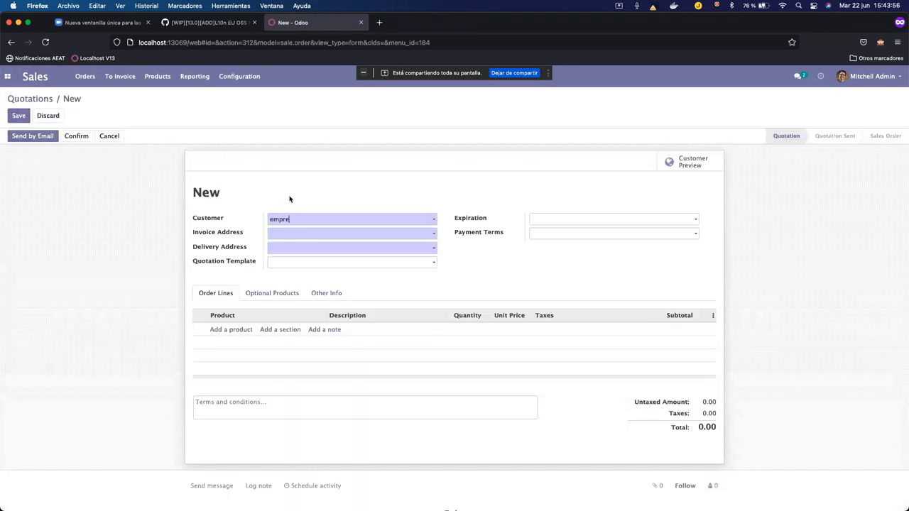
type("sa")
left_click(372, 236)
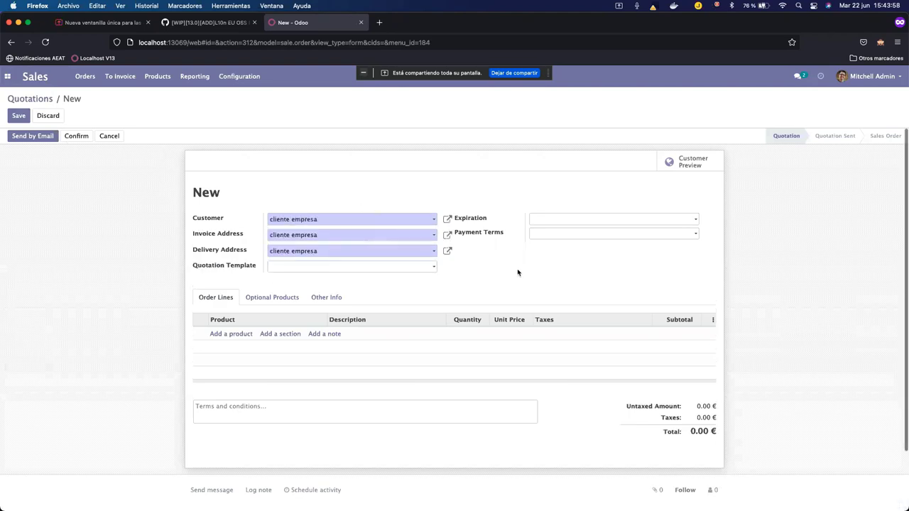
Add an iva general order line, then discard the unsaved quotation.
left_click(229, 334)
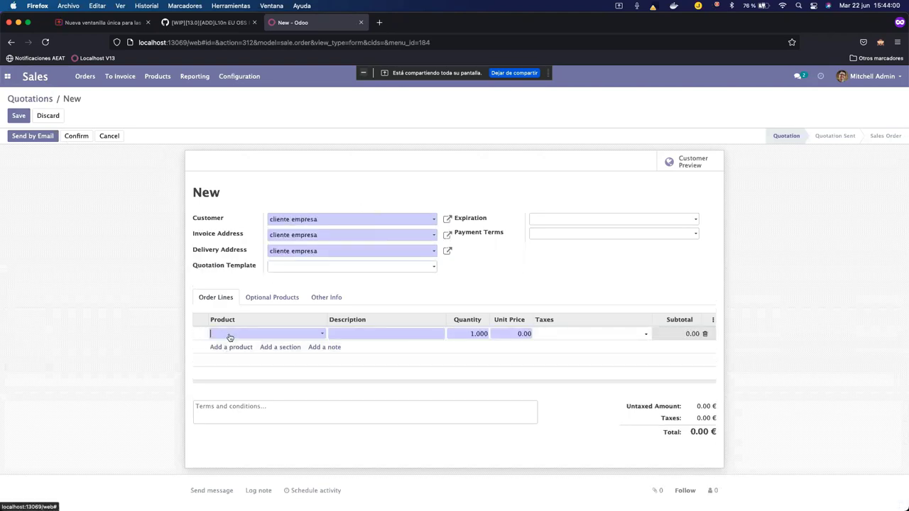
type("general")
left_click(232, 347)
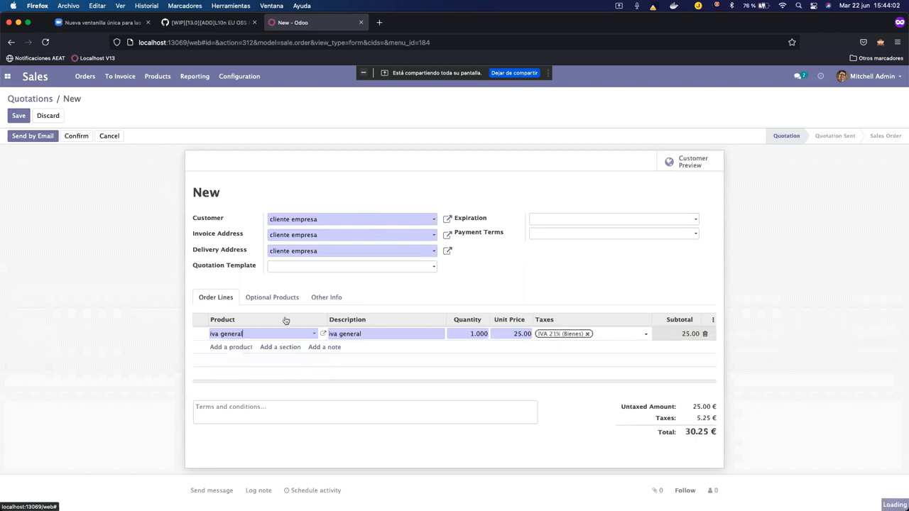
left_click(496, 266)
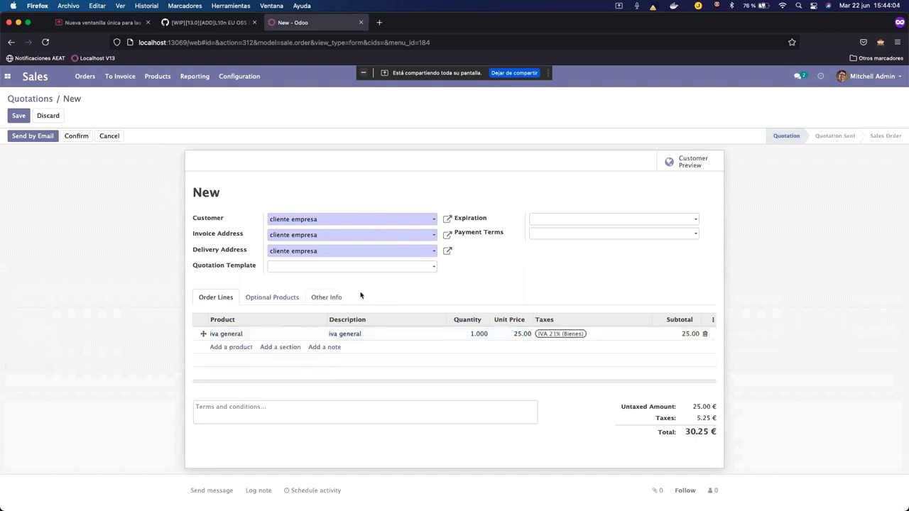
left_click(48, 117)
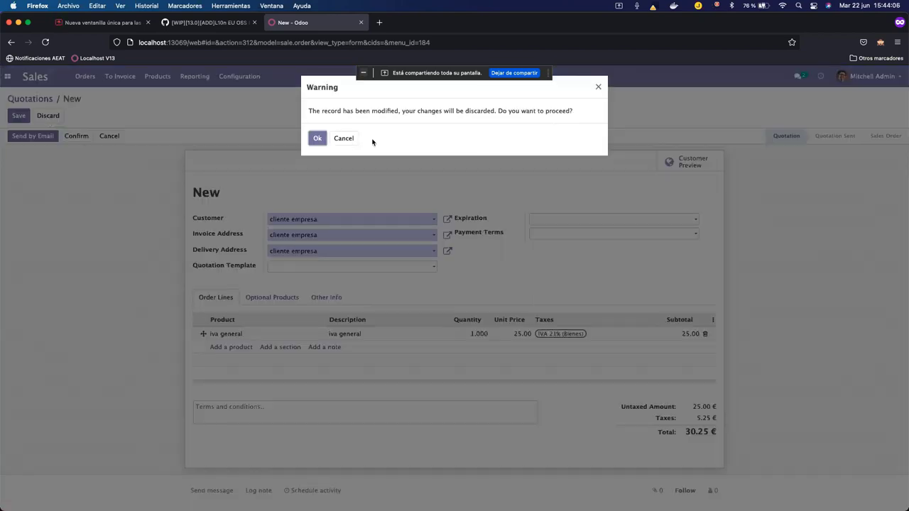
left_click(316, 139)
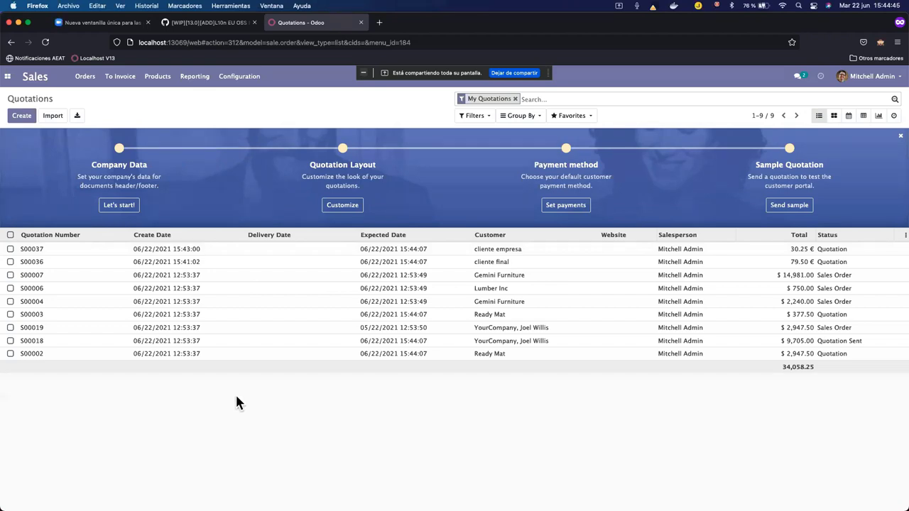
Open the YourCompany record under Settings > Users & Companies > Companies.
left_click(7, 76)
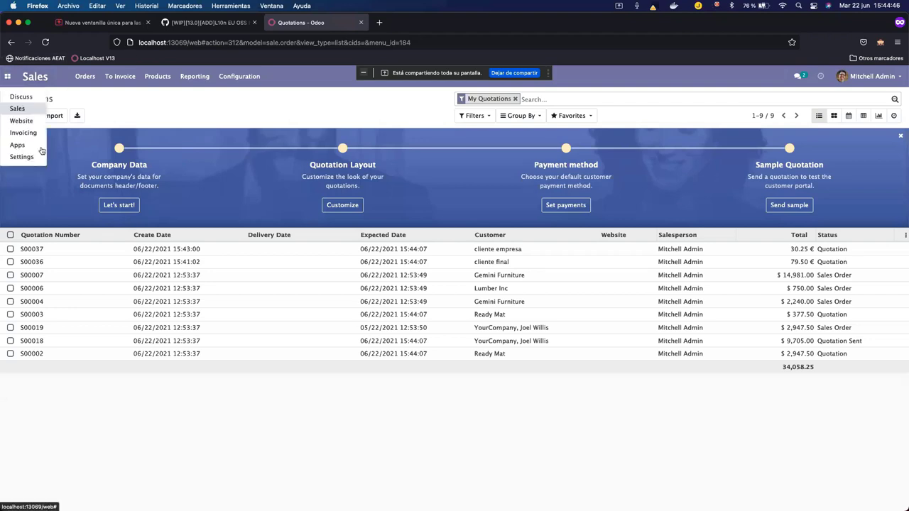
left_click(30, 159)
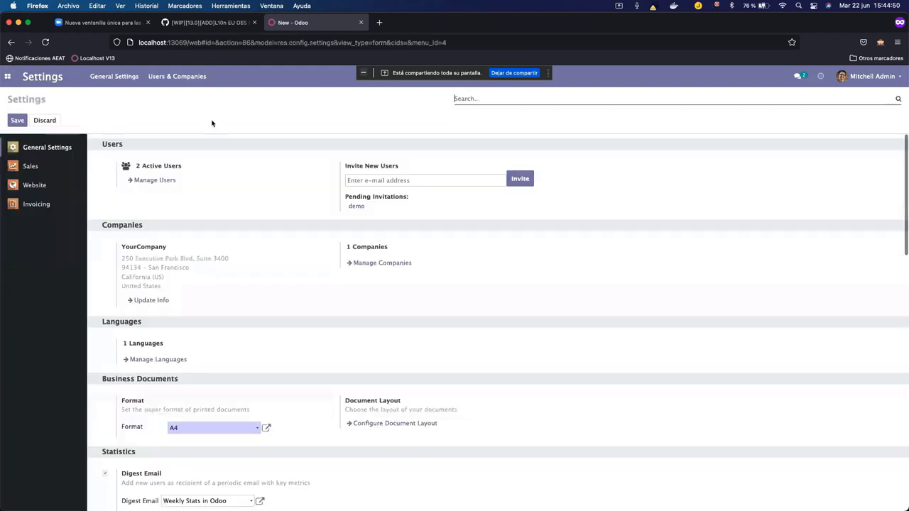
left_click(179, 76)
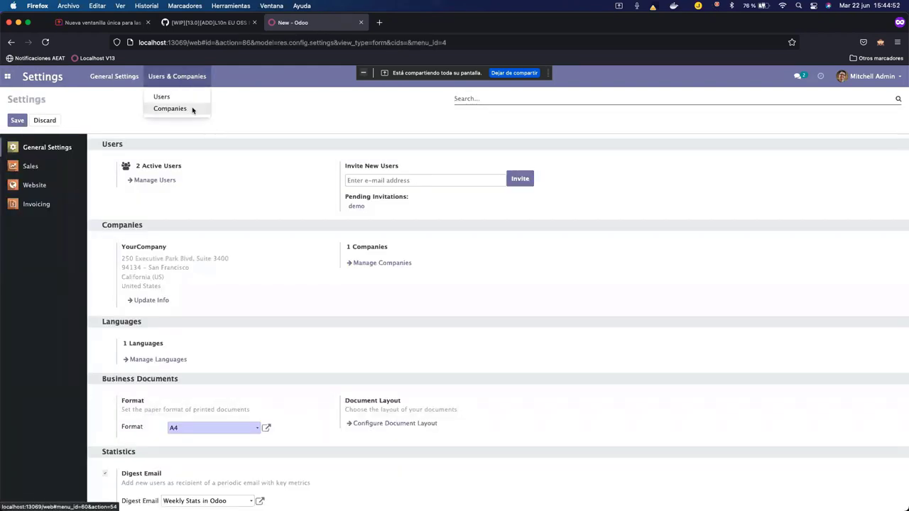
left_click(190, 109)
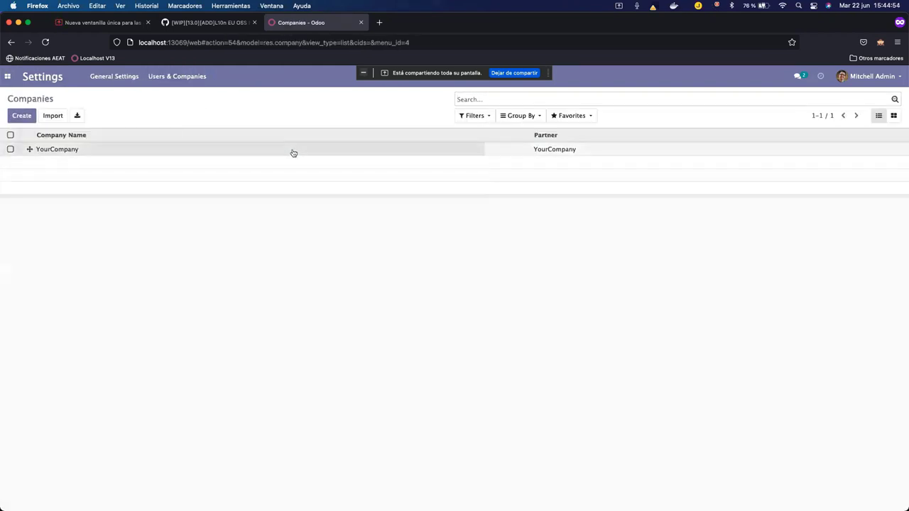
left_click(294, 153)
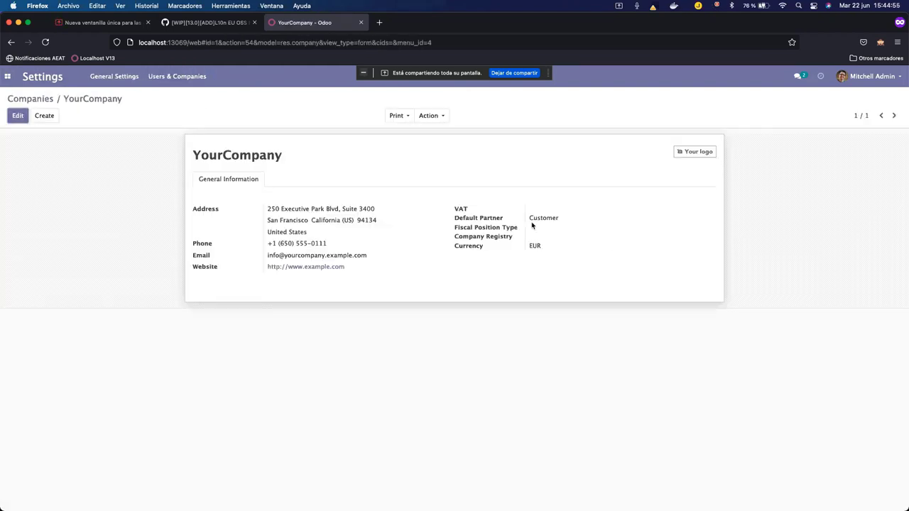
Open the Website app's configuration settings page and look through it.
left_click(8, 76)
left_click(31, 120)
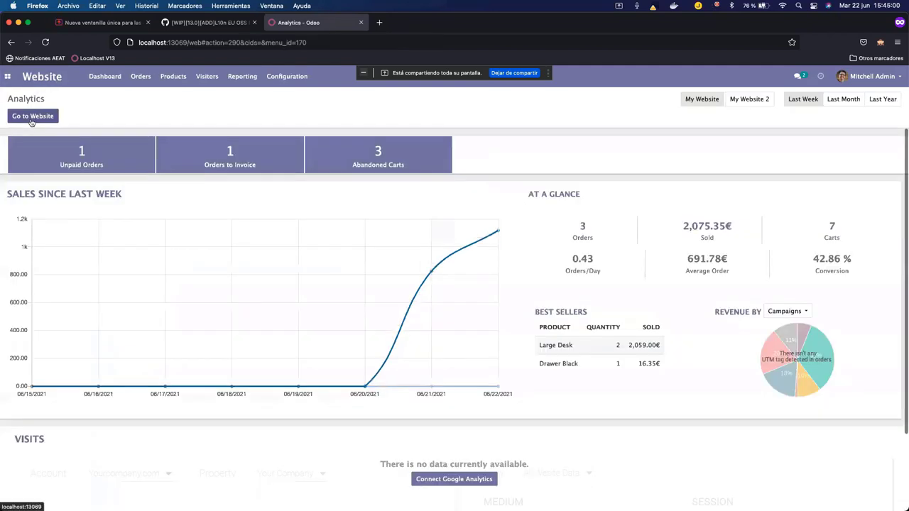
left_click(287, 76)
left_click(297, 97)
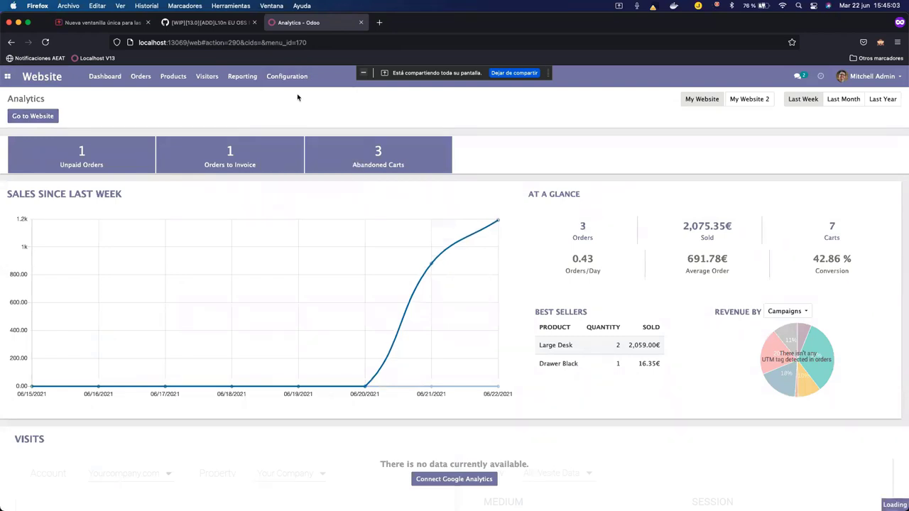
scroll(375, 226, "down", 3)
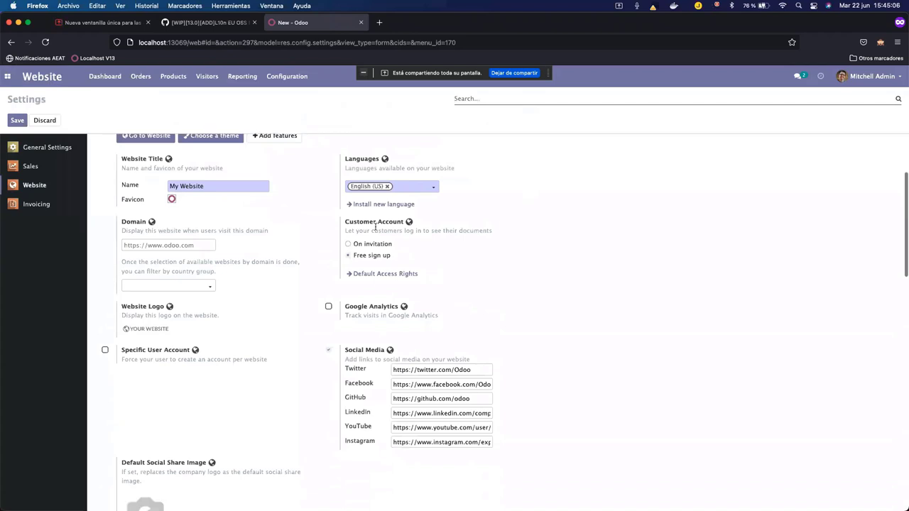
left_click_drag(393, 257, 355, 258)
left_click(409, 262)
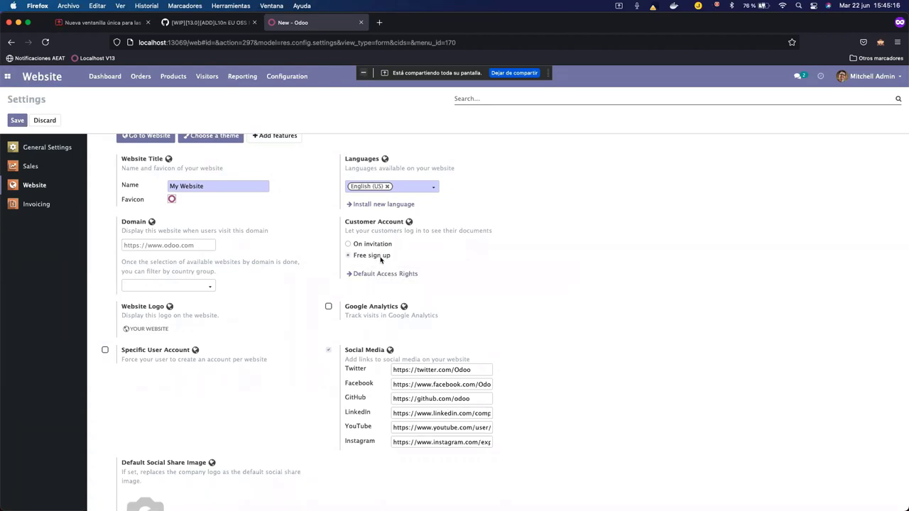
scroll(526, 261, "up", 3)
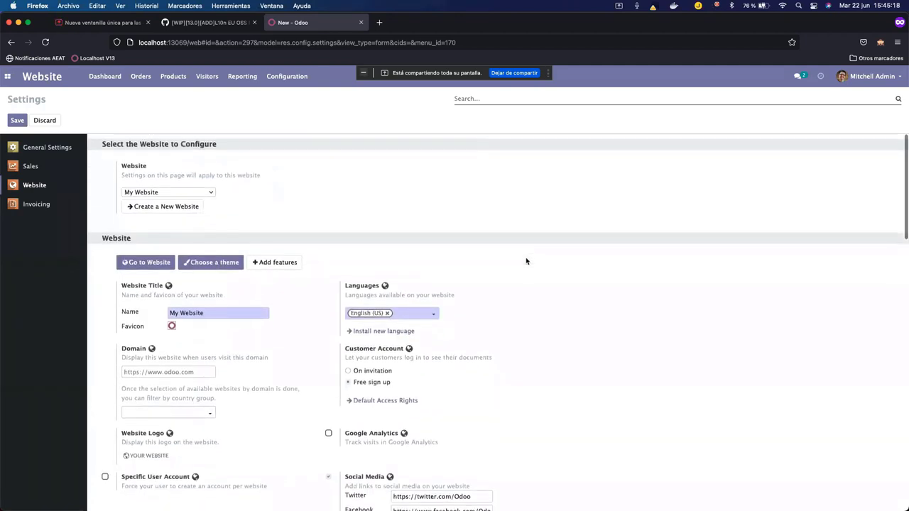
left_click(871, 76)
left_click(558, 149)
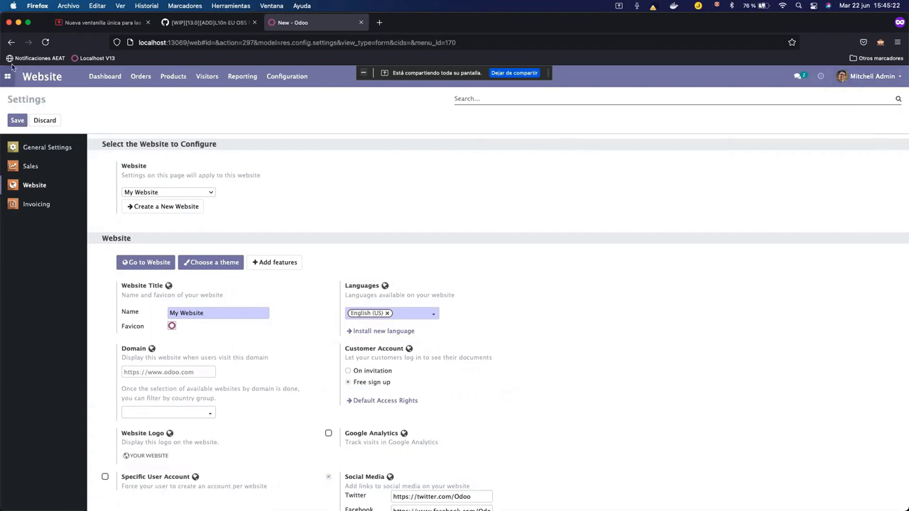
Search all website products for 'general' and open iva general.
left_click(169, 76)
left_click(175, 95)
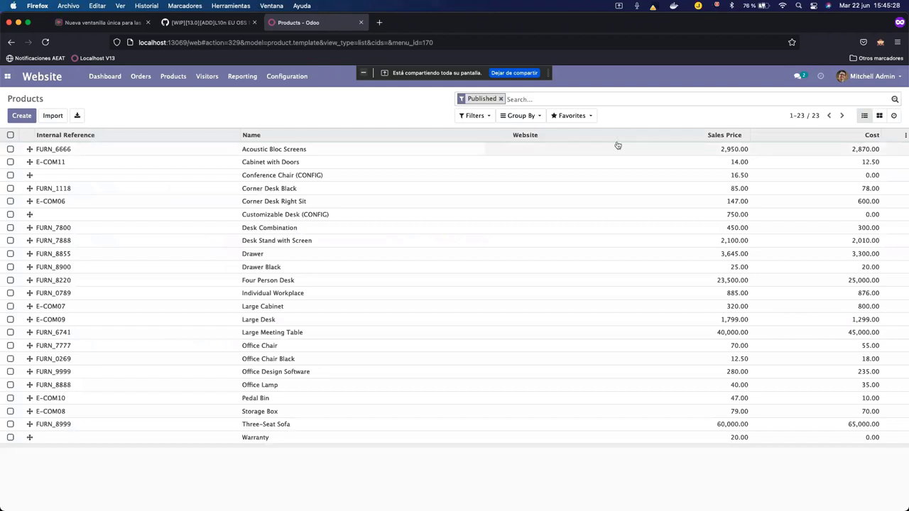
key("BackSpace")
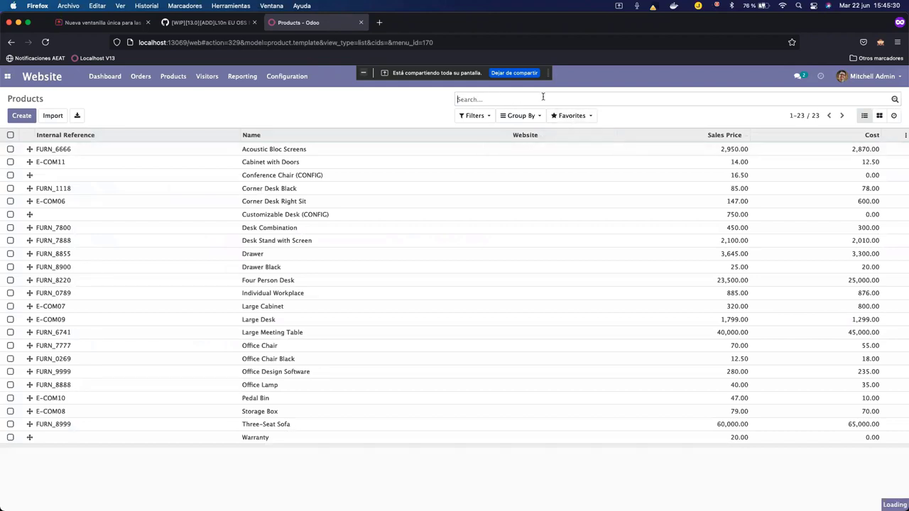
type("general")
key("Return")
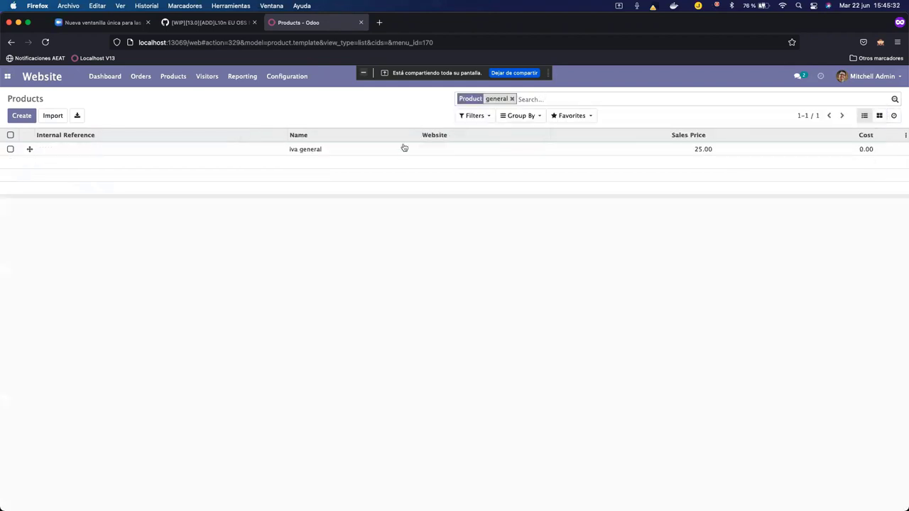
left_click(394, 149)
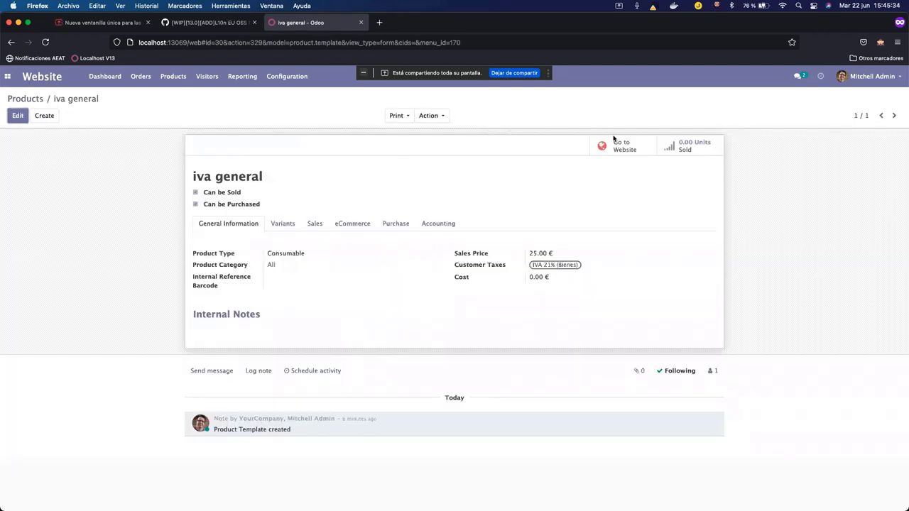
Publish iva general on the website shop and return to the backend tab.
left_click(615, 145)
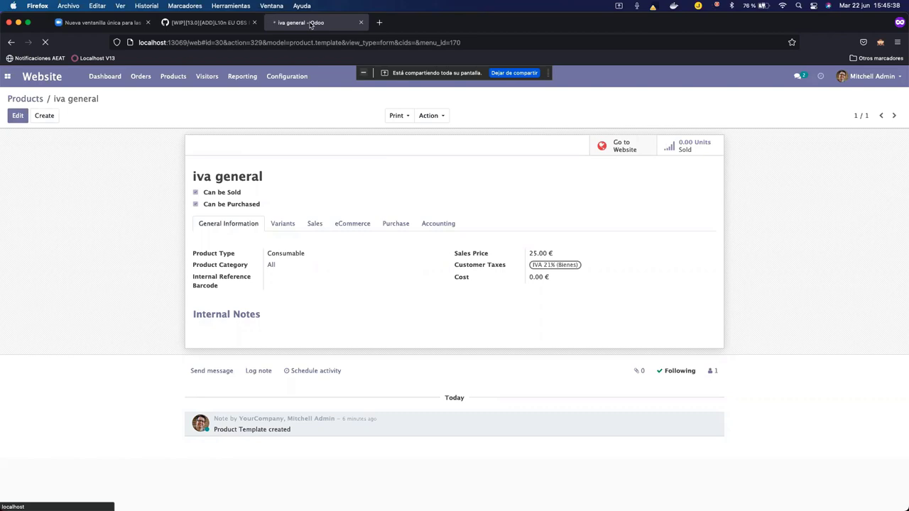
right_click(313, 23)
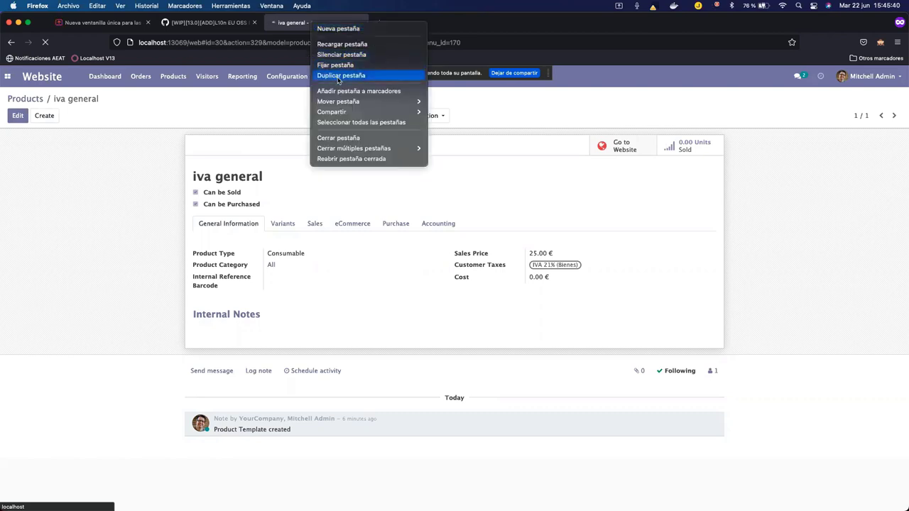
left_click(339, 76)
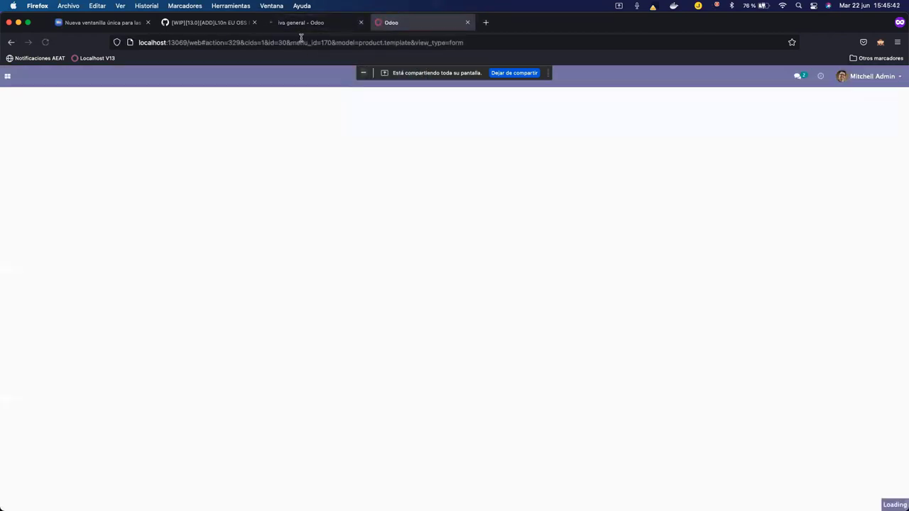
left_click(301, 25)
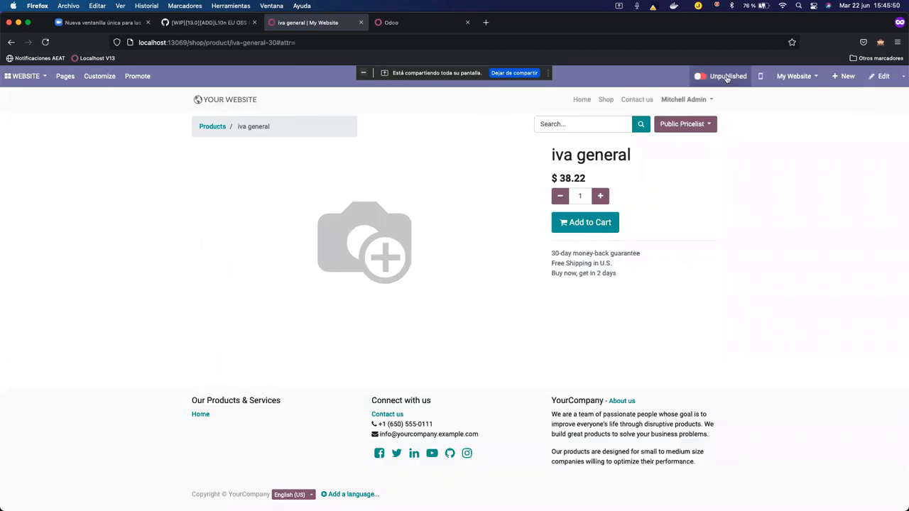
left_click(727, 78)
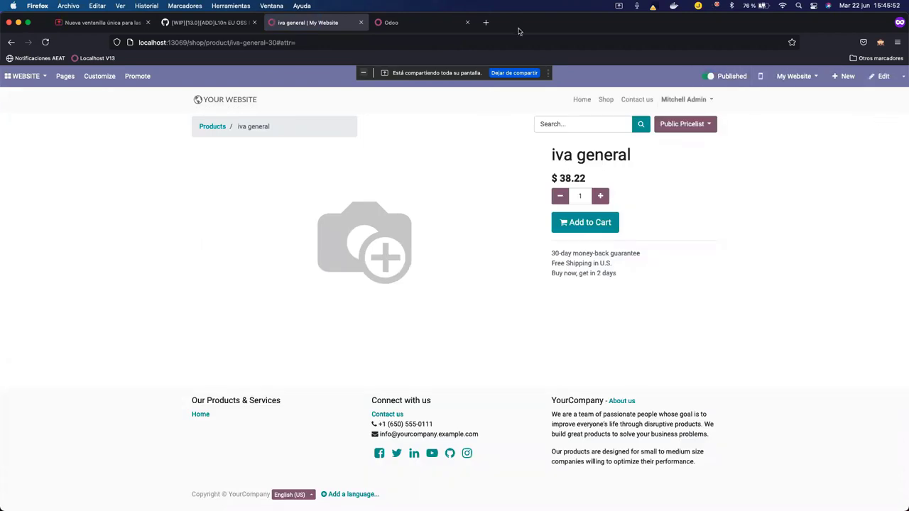
left_click(435, 27)
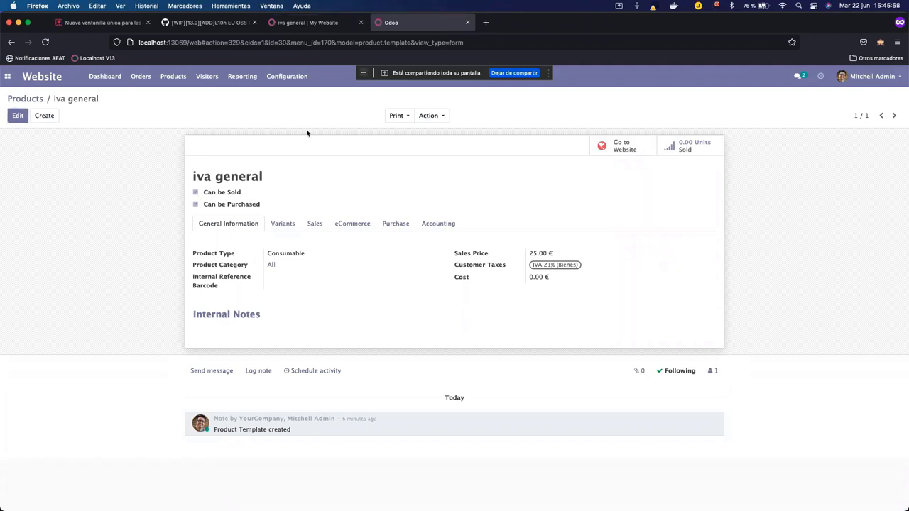
Search all products for 'reduc' and open iva reducido.
left_click(36, 99)
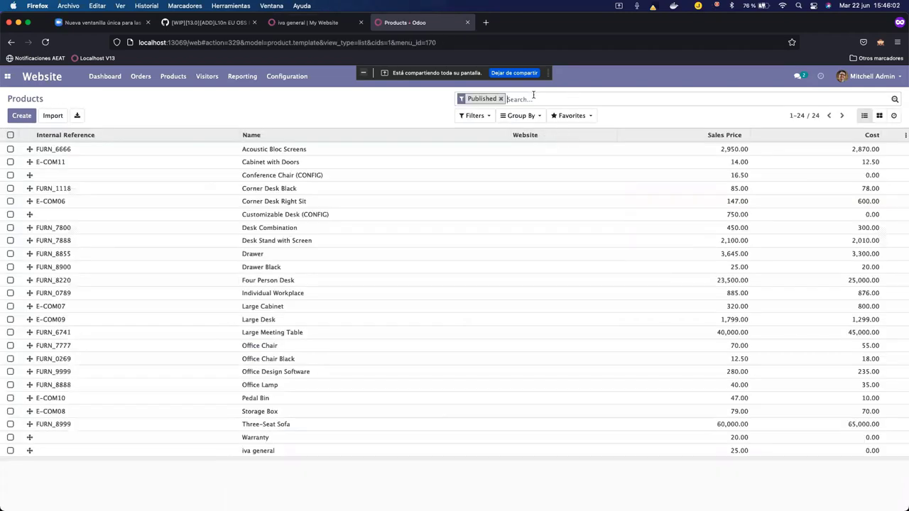
key("BackSpace")
type("reduc")
key("Return")
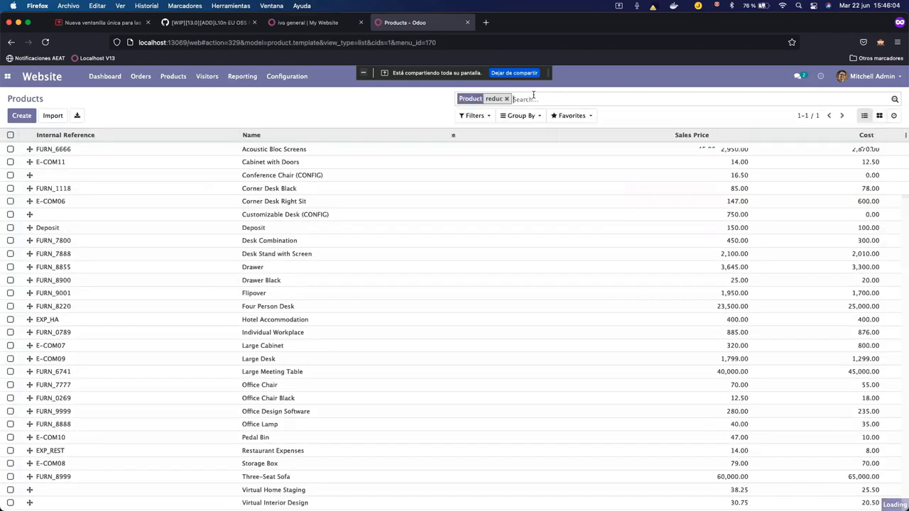
left_click(395, 149)
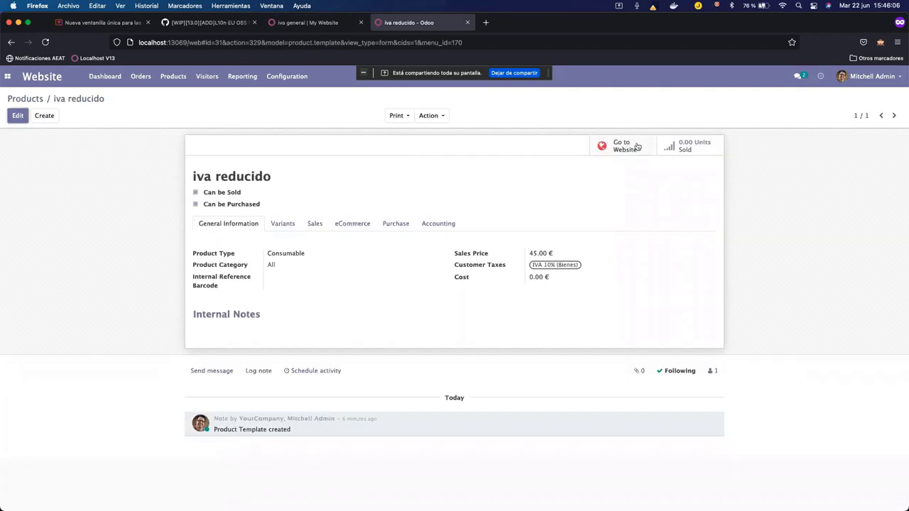
Publish iva reducido on the website shop, then log out of the website.
left_click(629, 147)
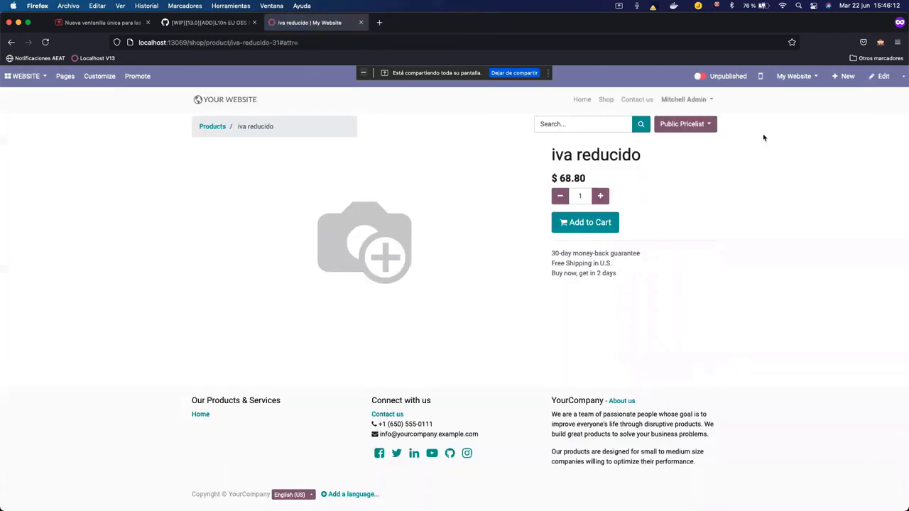
left_click(723, 78)
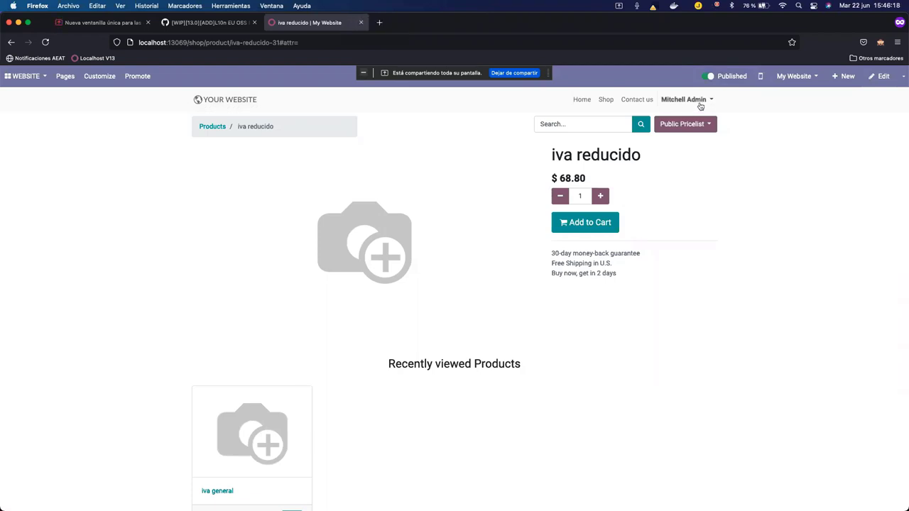
left_click(701, 106)
left_click(683, 134)
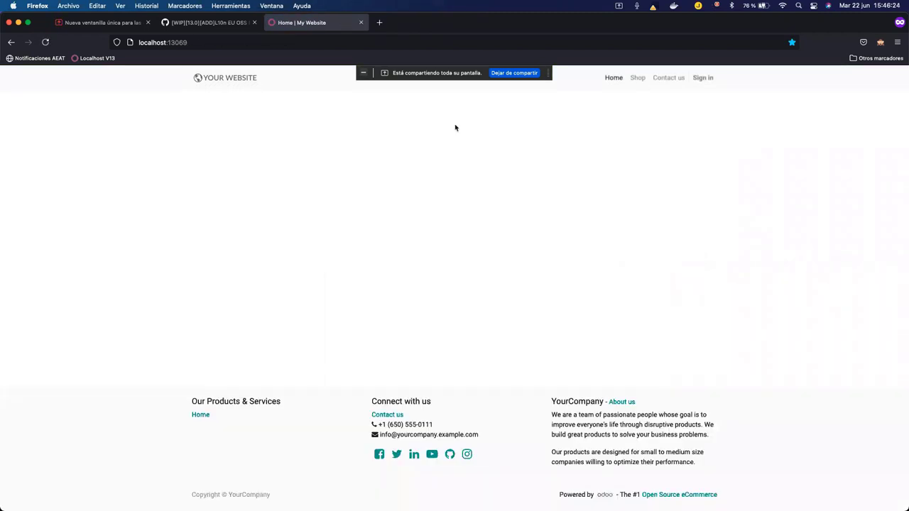
Sign up a new website account, reusing a test email address as name and password.
left_click(705, 79)
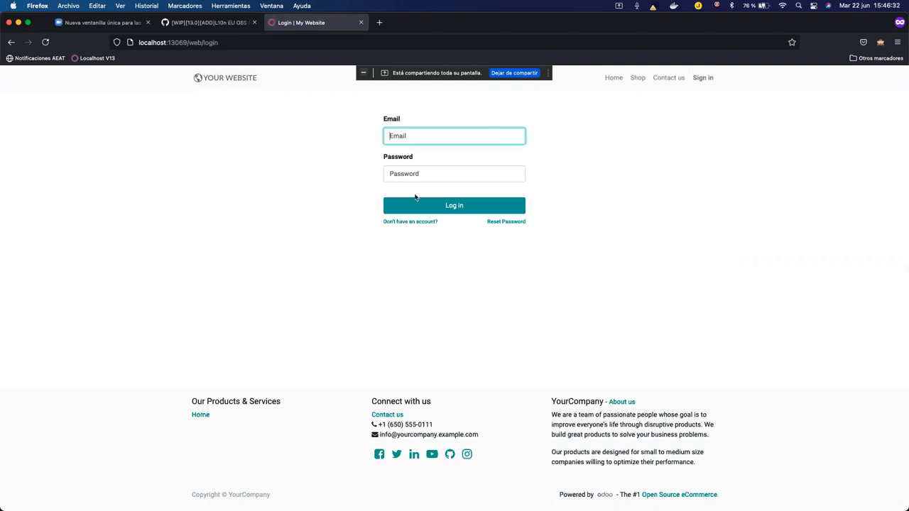
left_click(401, 223)
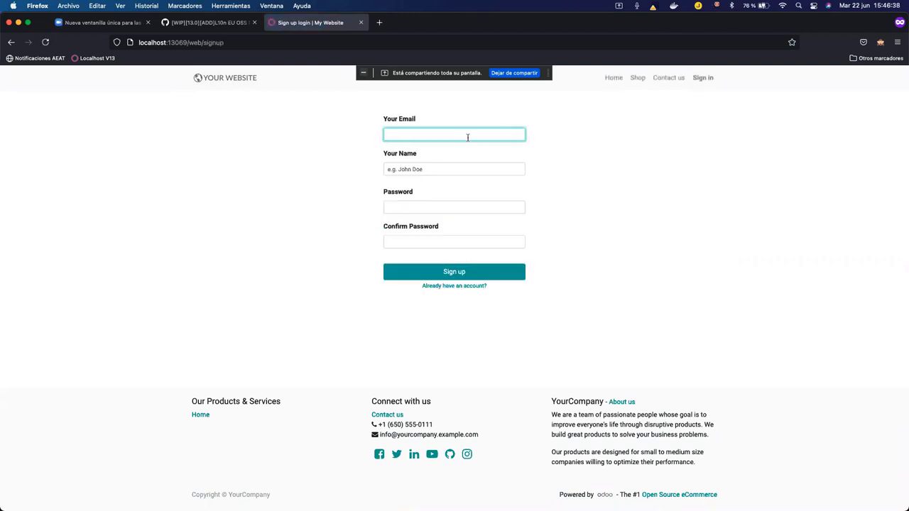
type("test@test.com")
key("super+a")
key("super+c")
left_click(432, 168)
key("super+v")
left_click(432, 205)
key("super+v")
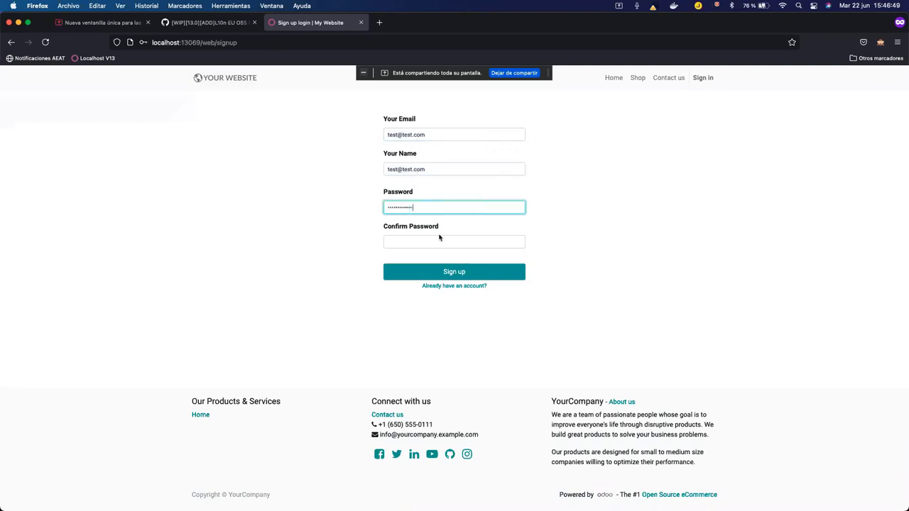
left_click(436, 239)
key("super+v")
left_click(462, 272)
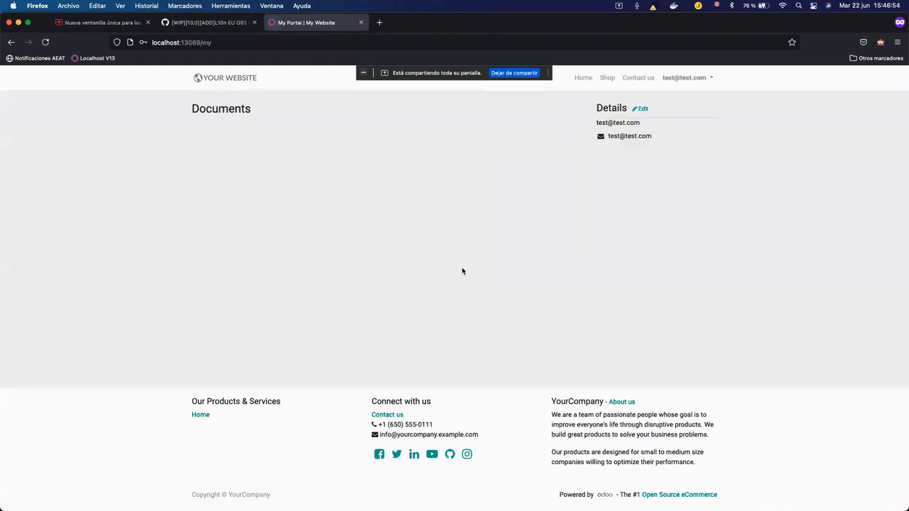
Find iva general in the shop and add one to the cart at $38.22.
left_click(606, 79)
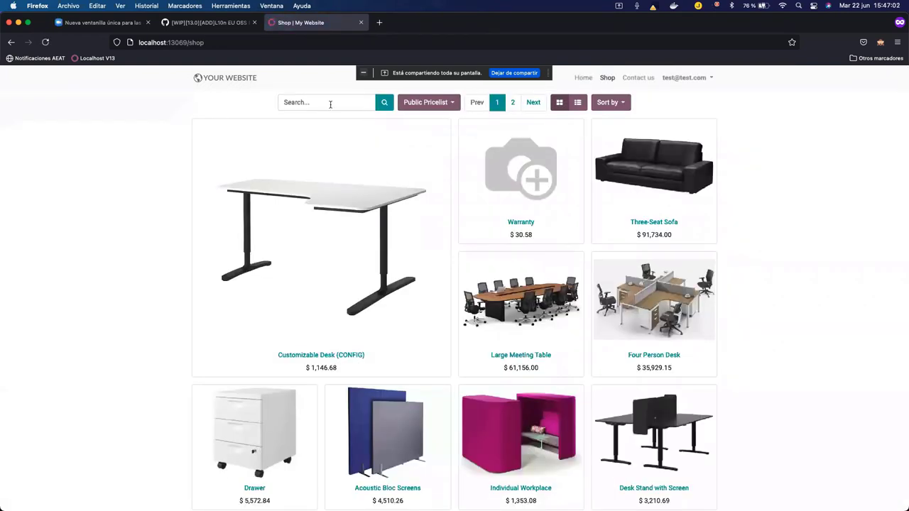
left_click(330, 104)
type("genera")
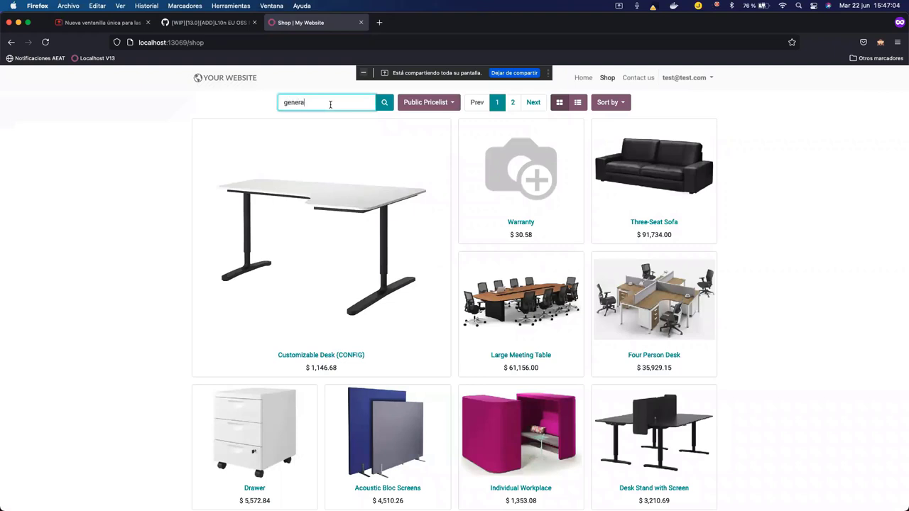
type("l")
left_click(325, 136)
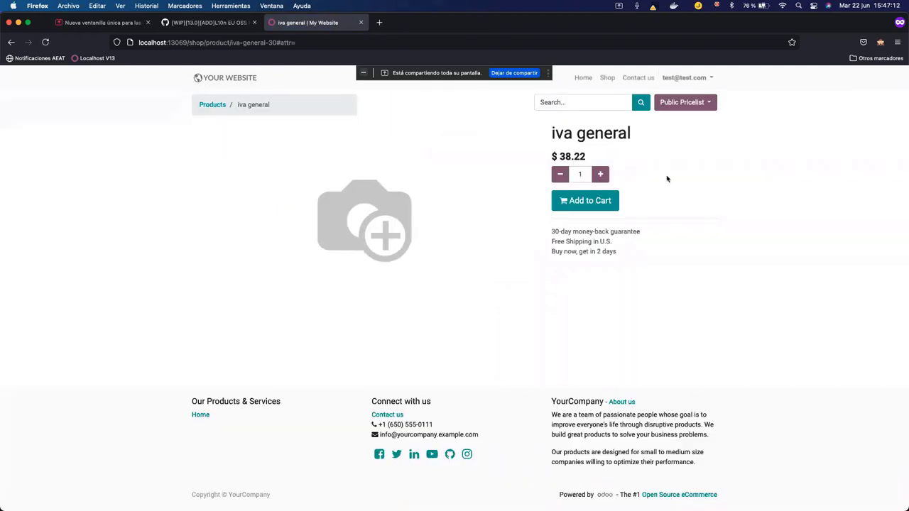
left_click(585, 203)
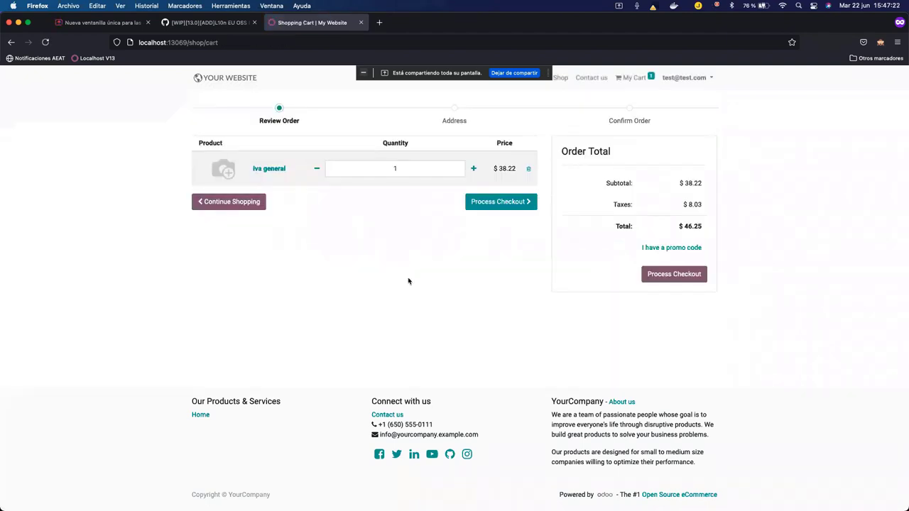
Start checkout, keep partner type Customer and enter phone 123456789.
left_click(499, 205)
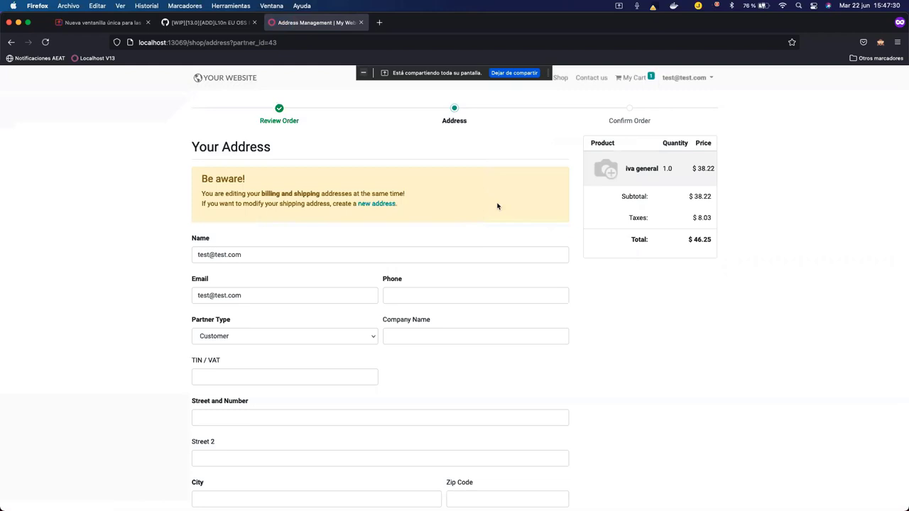
scroll(418, 287, "down", 2)
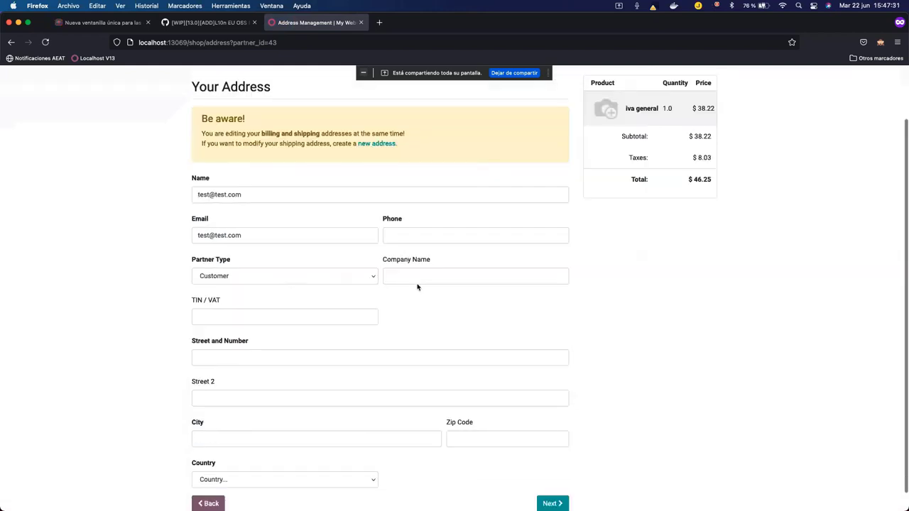
left_click(298, 276)
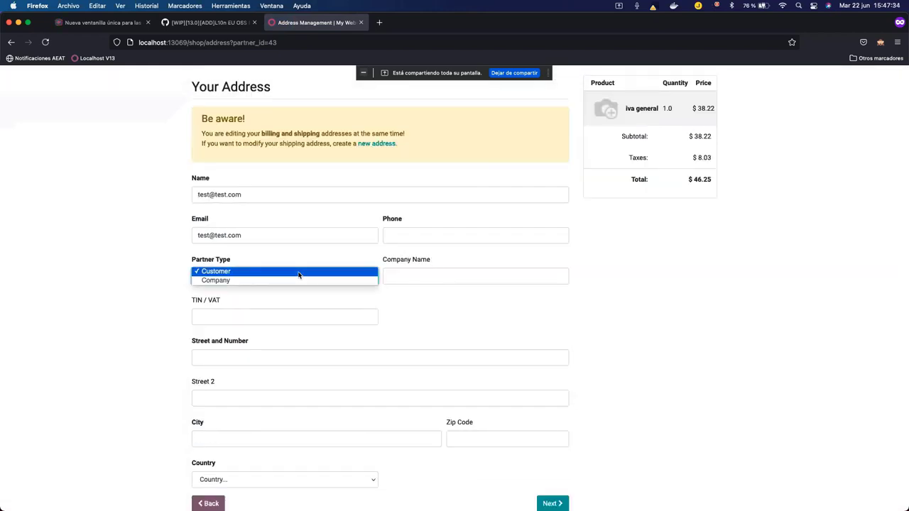
left_click(298, 272)
left_click(434, 228)
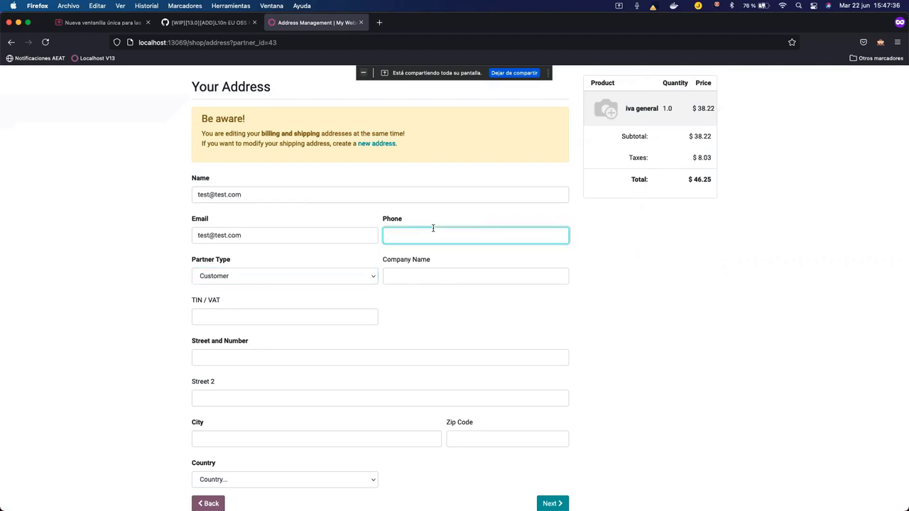
type("123456789")
Fill street 'street 1', country Denmark and city 'city 1', then continue.
scroll(324, 315, "down", 1)
left_click(300, 337)
type("stre")
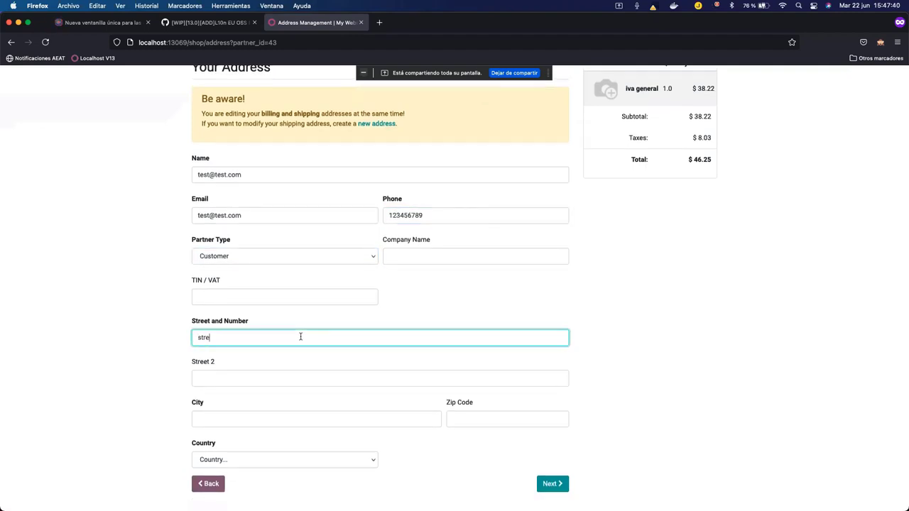
type("et 1")
left_click(305, 463)
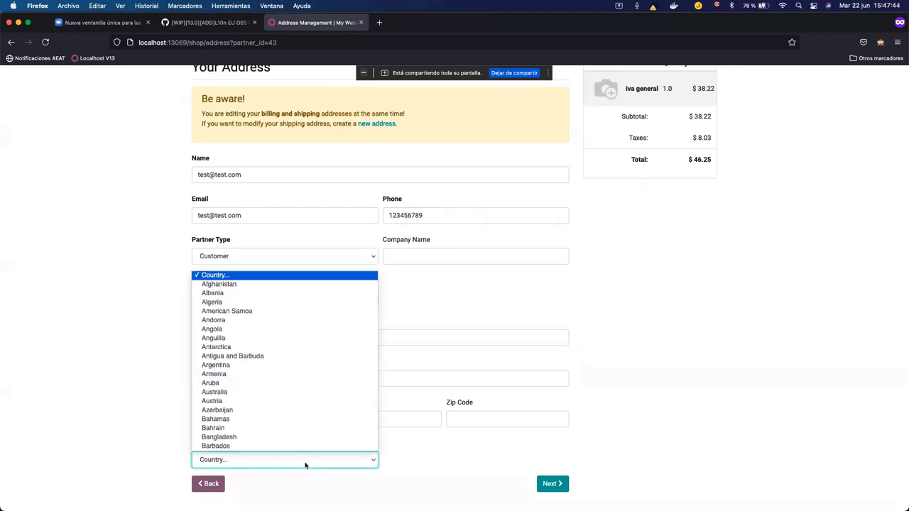
type("fr")
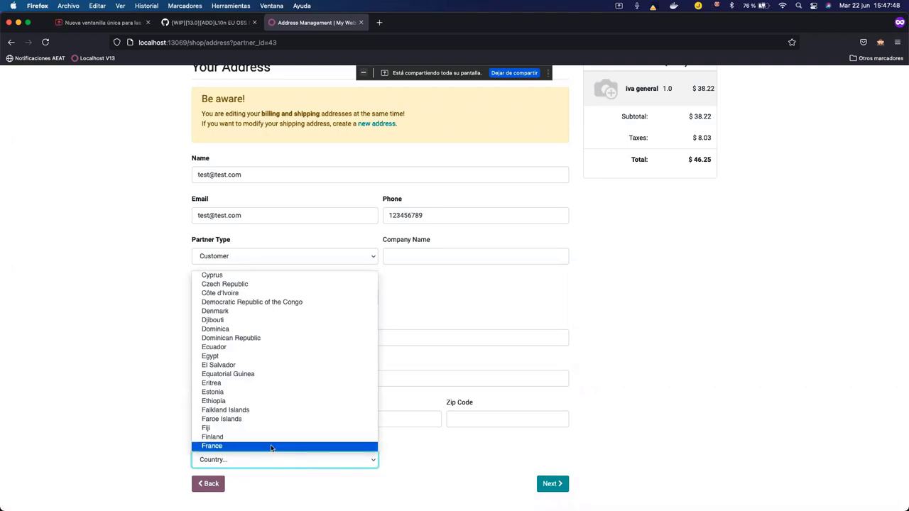
type("d")
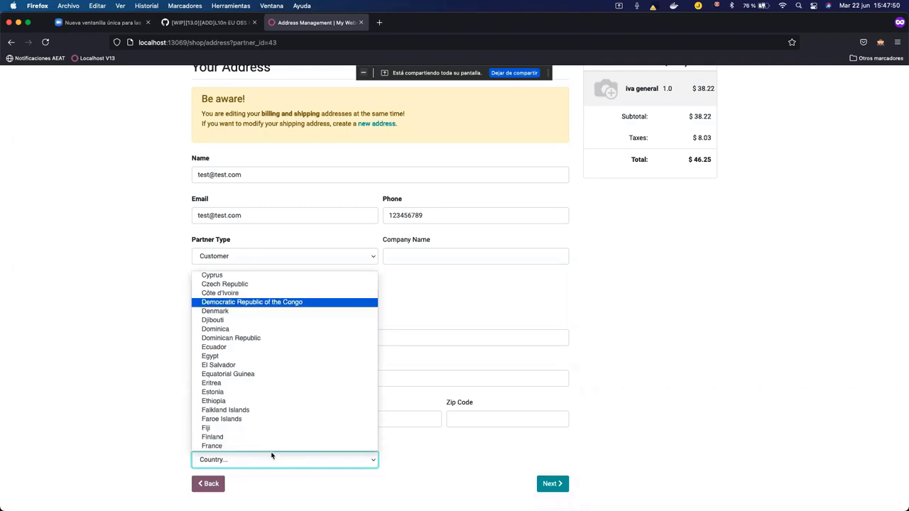
type("d")
left_click(283, 313)
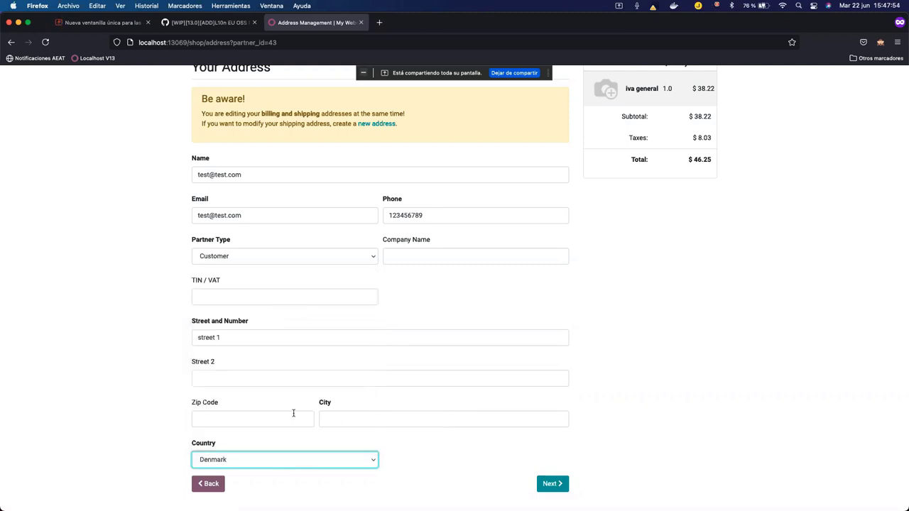
left_click(351, 418)
type("city")
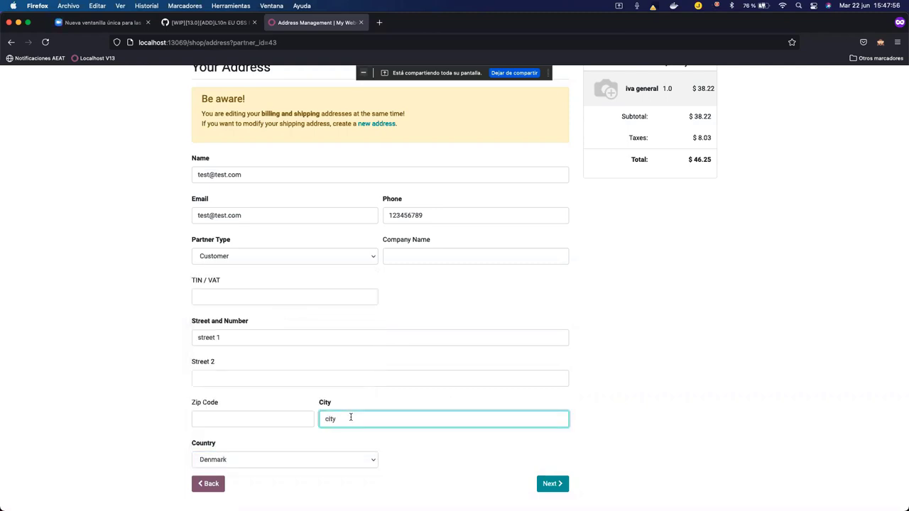
type(" 1")
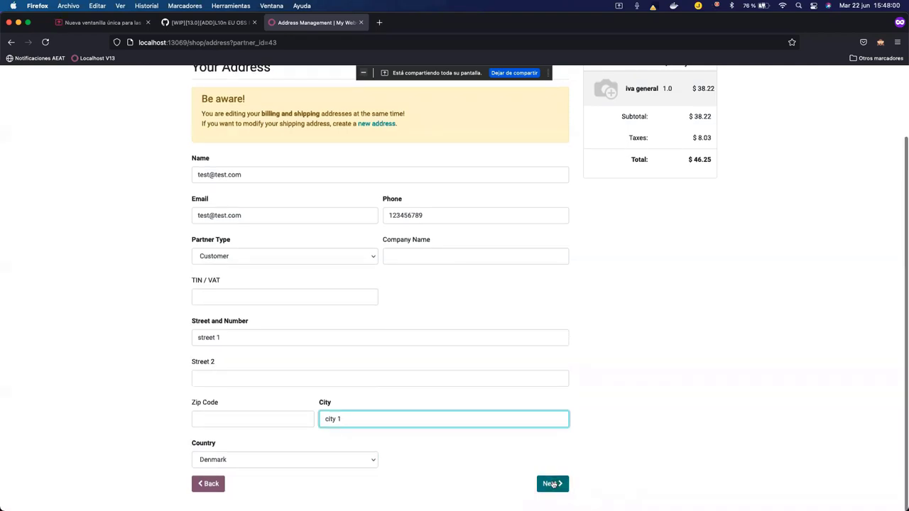
left_click(553, 484)
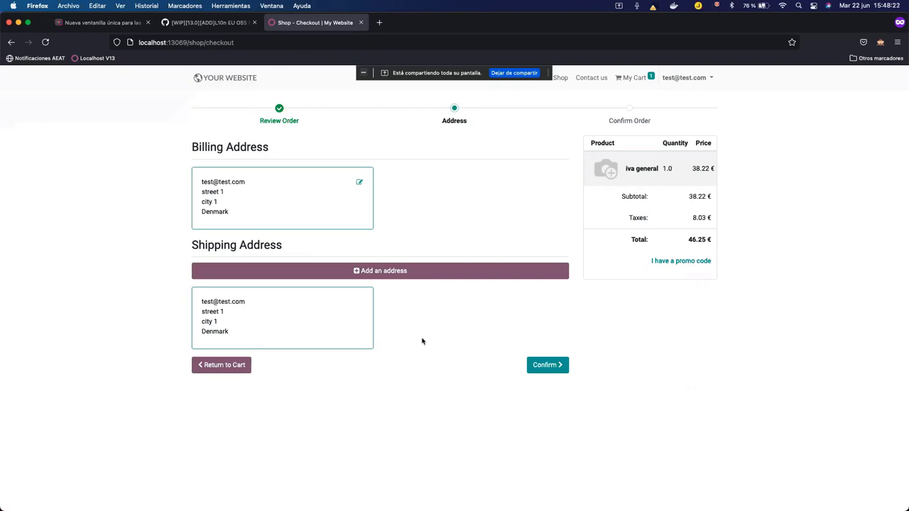
Confirm the Danish address to reach payment, checking 25*1,24 in a calculator.
left_click(543, 366)
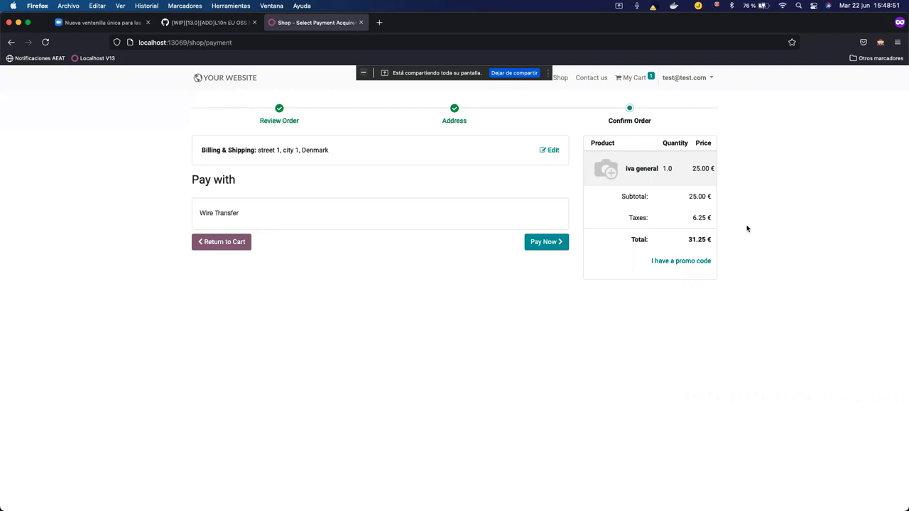
key("super+space")
type("25*")
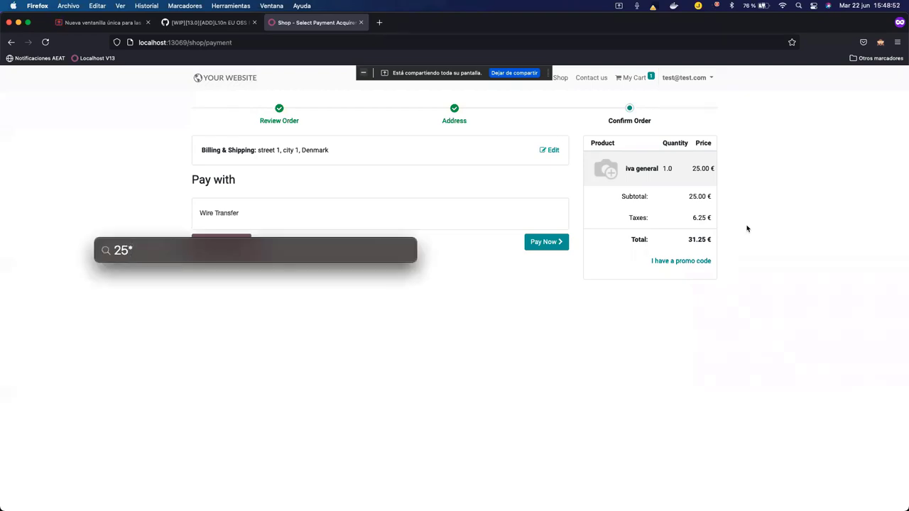
type("1,24")
Correct the calculation to 25*1,25 (31.25), then pay the order by wire transfer.
key("BackSpace")
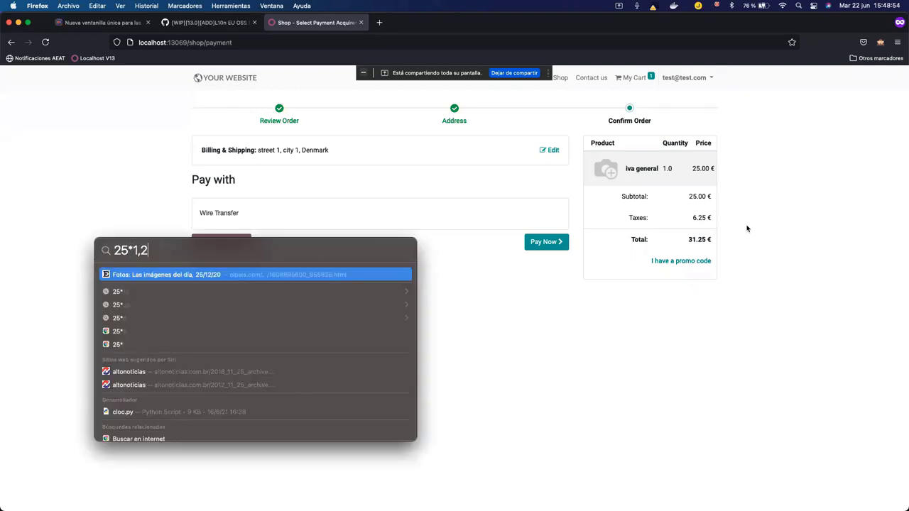
type("5")
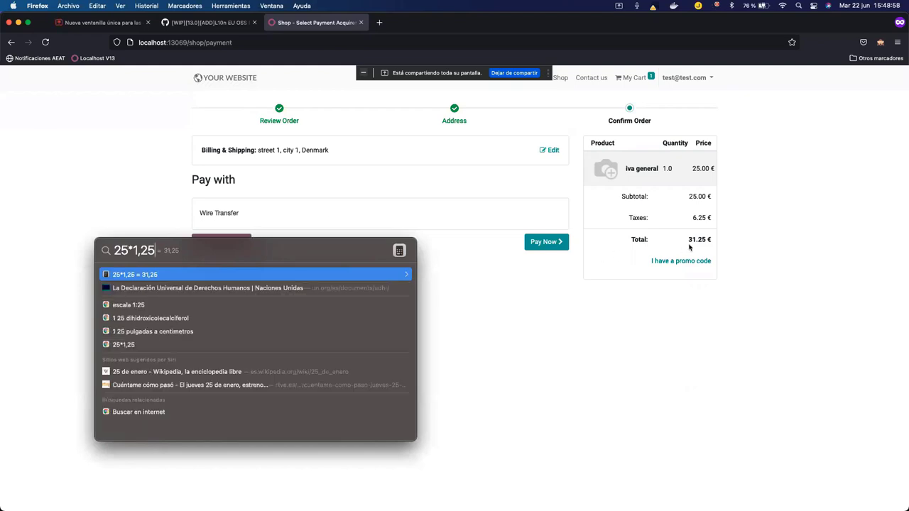
left_click(455, 332)
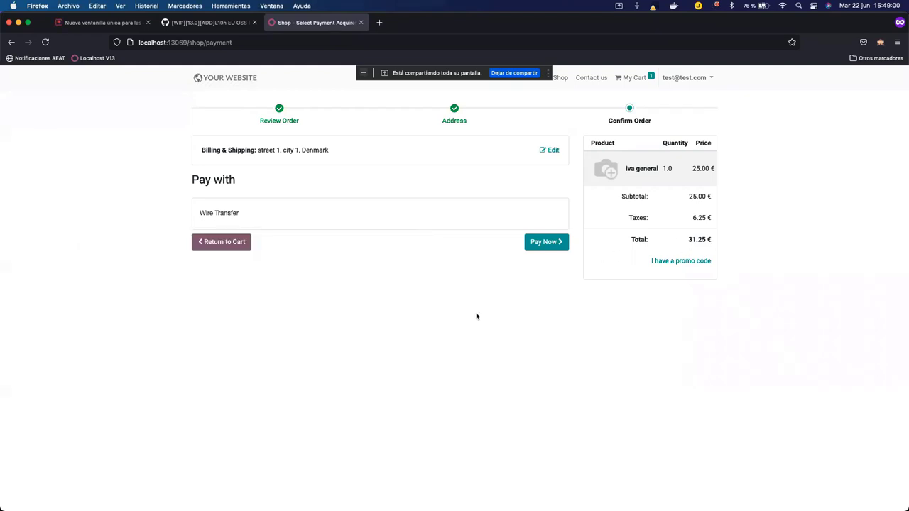
left_click(554, 243)
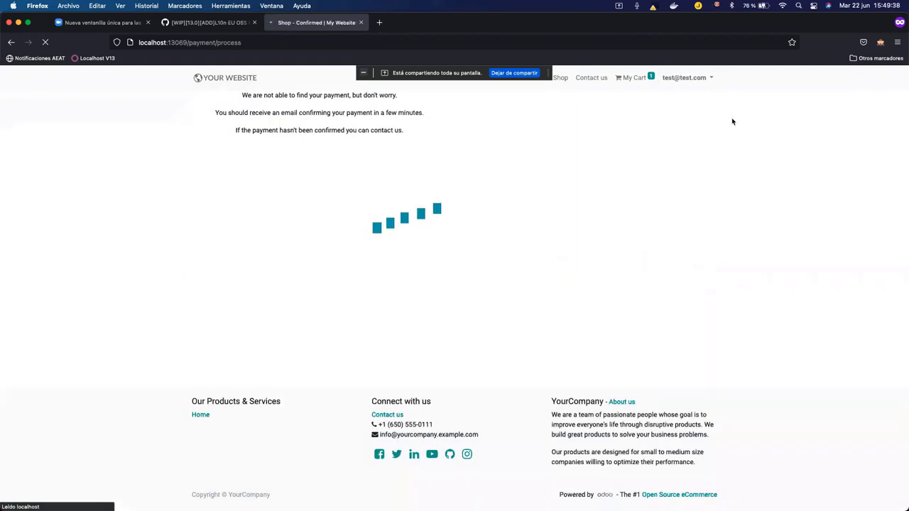
From My Account's Quotations list, open quotation S00038 with iva general totalling 31.25 €.
left_click(699, 82)
left_click(685, 98)
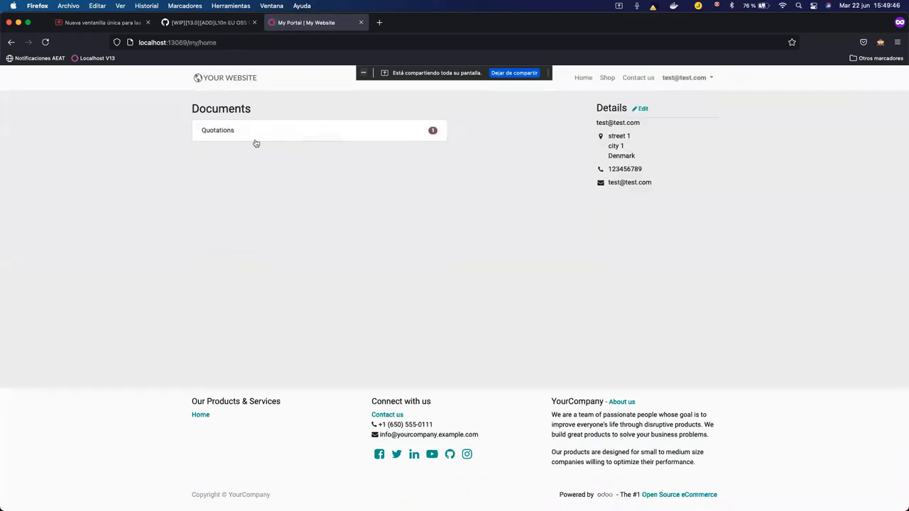
left_click(235, 130)
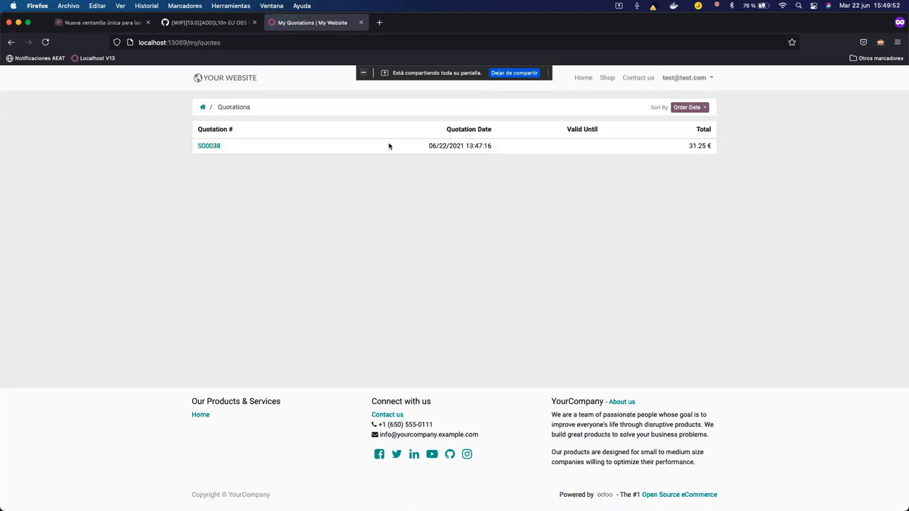
left_click(207, 146)
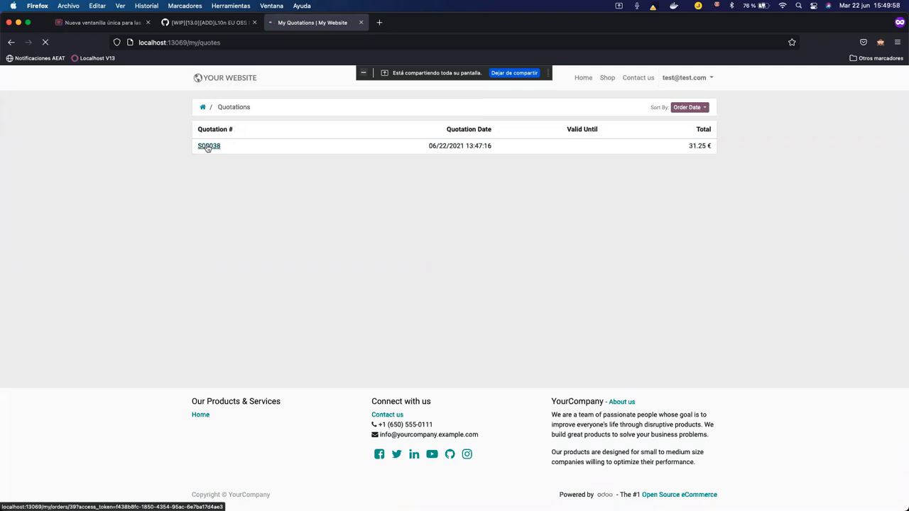
scroll(665, 227, "down", 2)
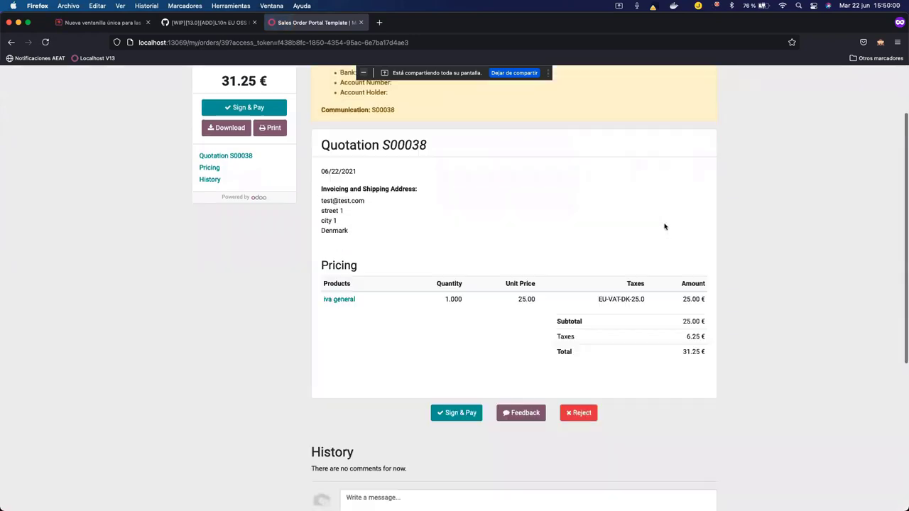
Highlight the EU-VAT-DK-25.0 tax on S00038's line, then open a new private browsing tab.
scroll(664, 226, "down", 1)
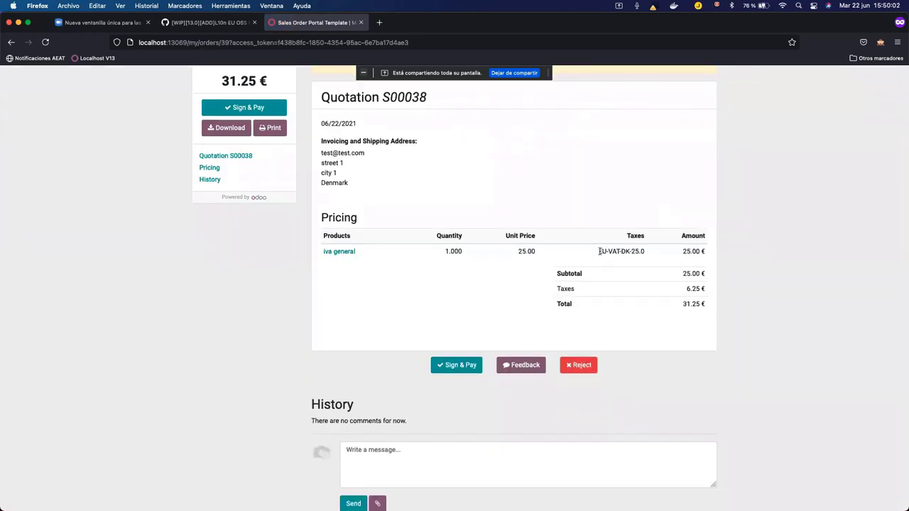
left_click_drag(599, 252, 650, 254)
left_click(719, 259)
left_click(380, 23)
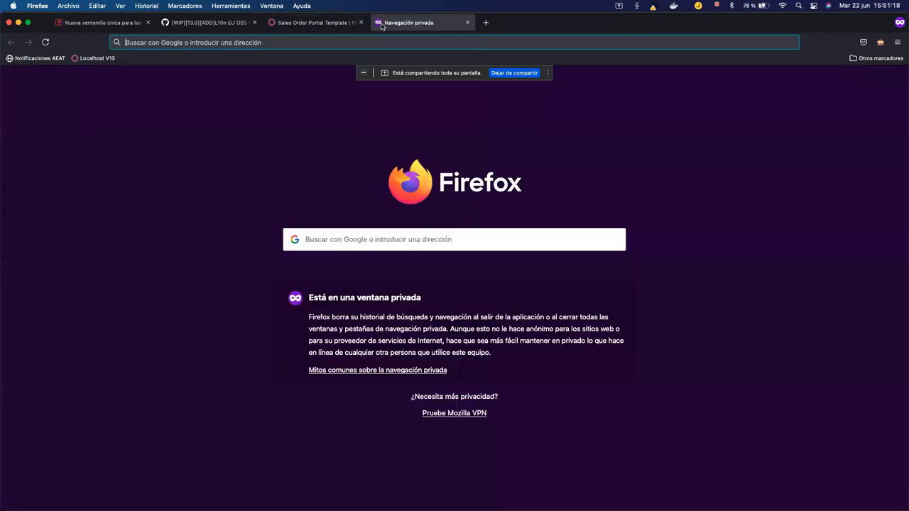
Load the odoo-community.org website, correcting the misspelled address.
type("odoo-comin")
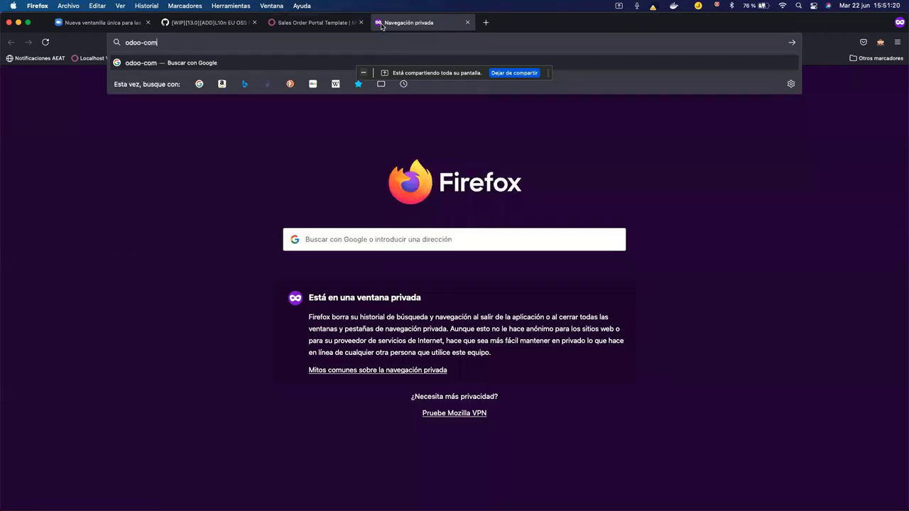
key("BackSpace")
key("BackSpace")
type("unity.org")
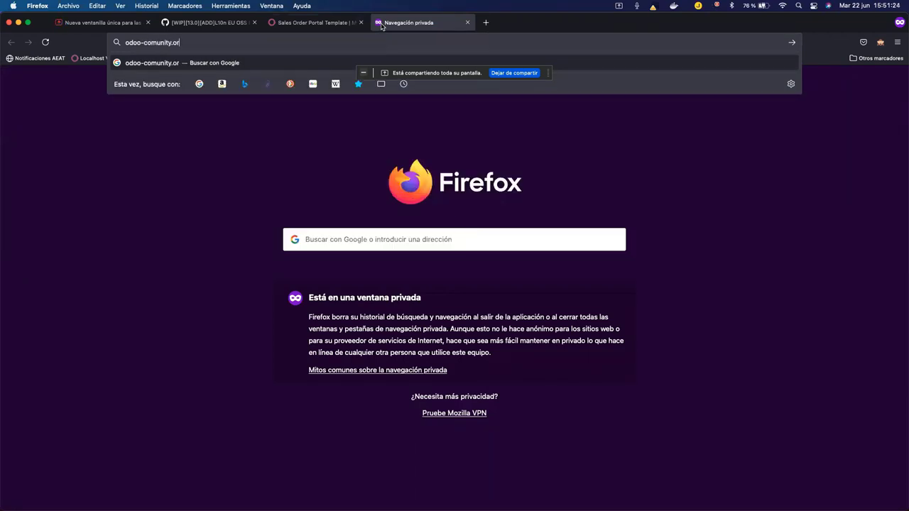
key("Return")
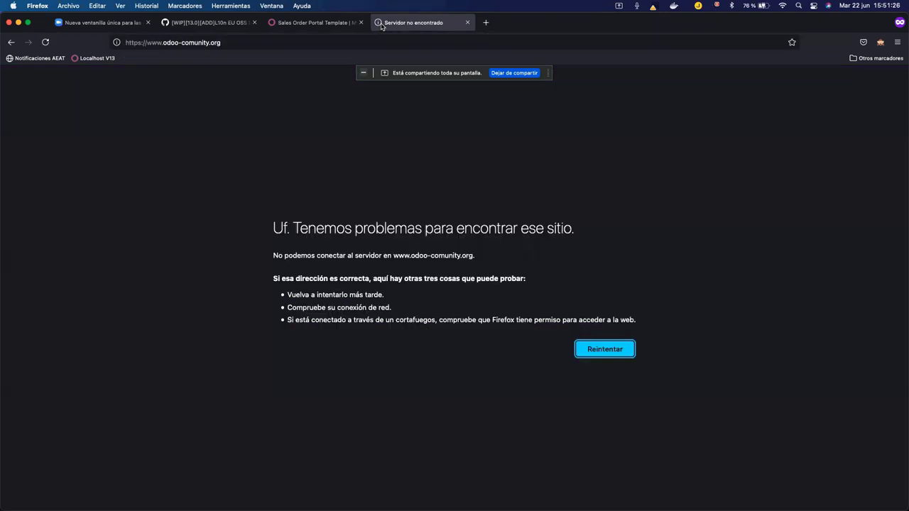
left_click(194, 44)
left_click(194, 43)
type("m")
key("Return")
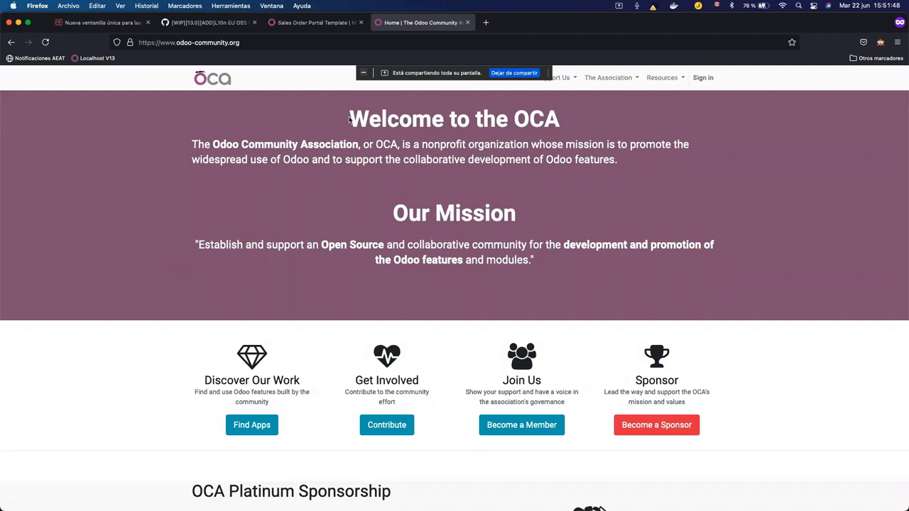
Go to github.com/OCA/, the OCA organisation page on GitHub.
left_click(353, 42)
type("github.")
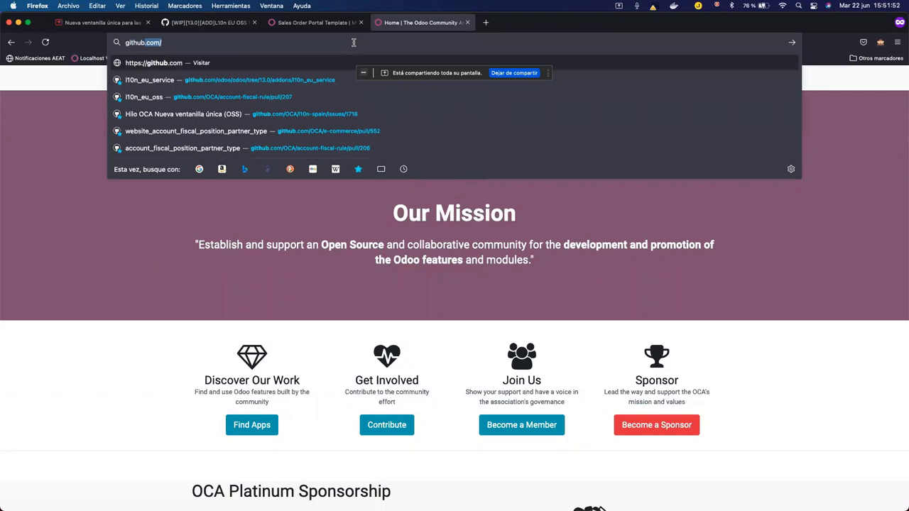
type("com/OCA/")
key("Return")
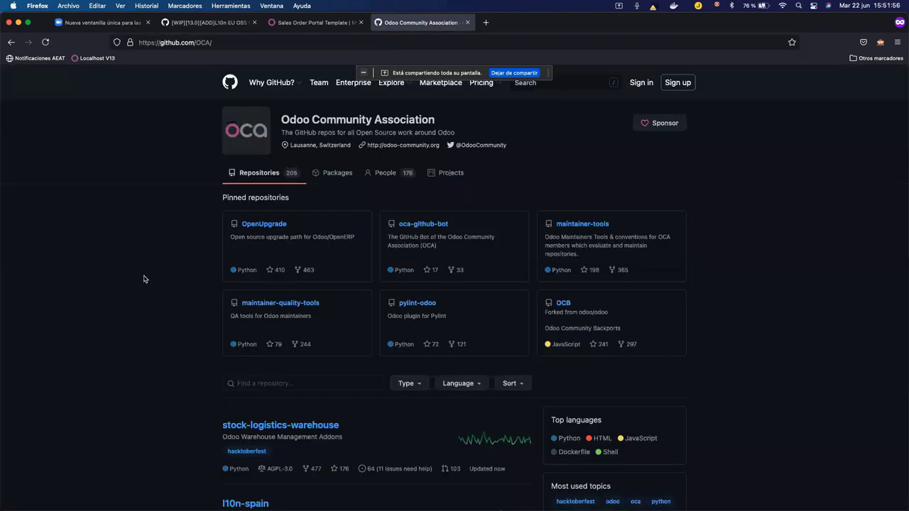
double_click(197, 43)
left_click(99, 241)
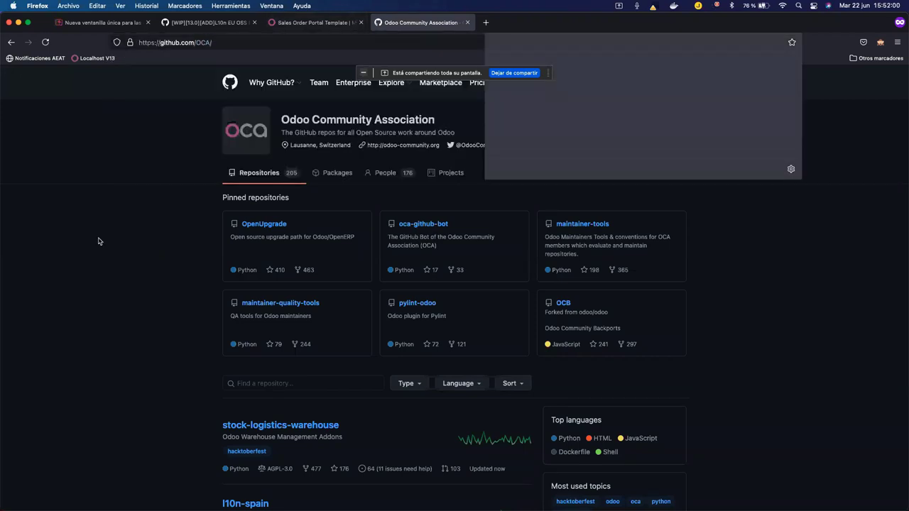
scroll(118, 309, "down", 5)
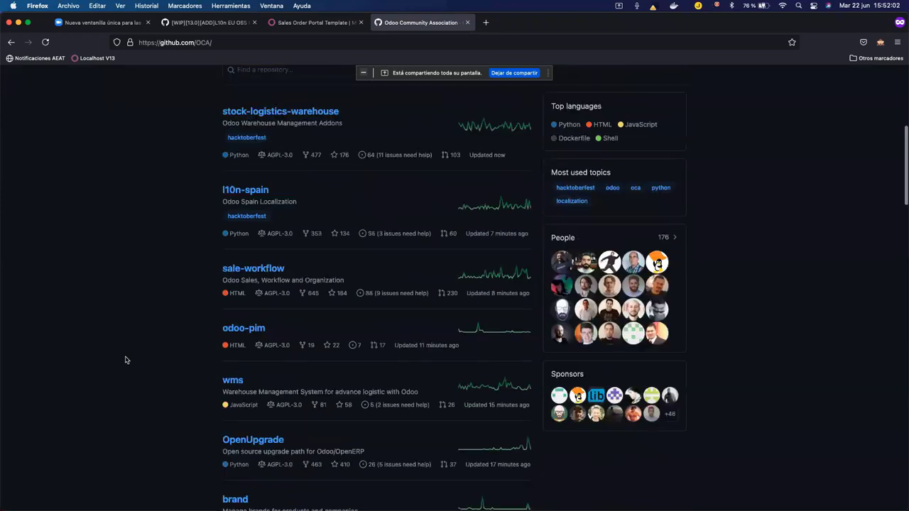
scroll(125, 359, "down", 3)
scroll(135, 341, "up", 4)
left_click(269, 162)
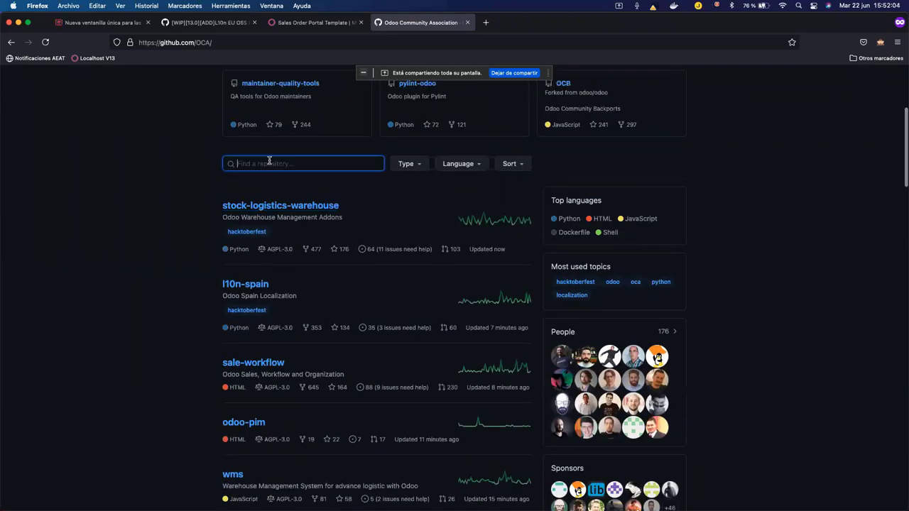
type("rule")
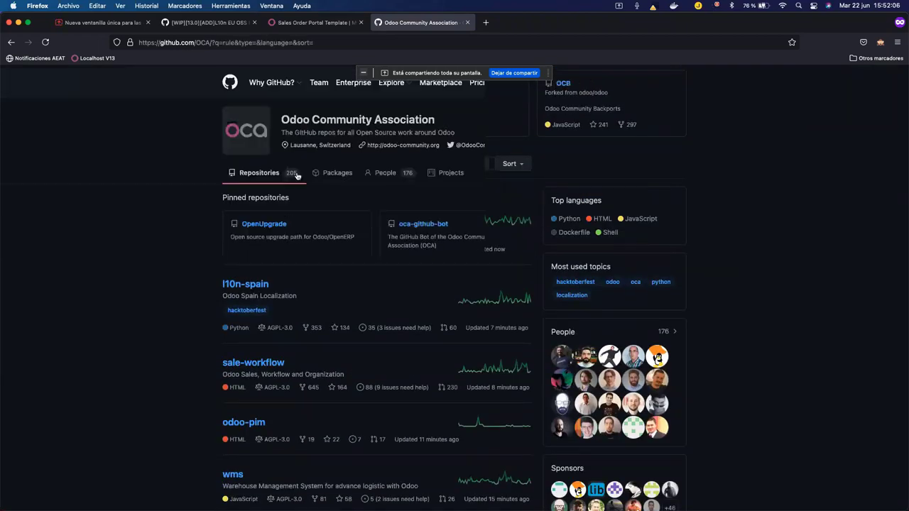
scroll(243, 384, "down", 2)
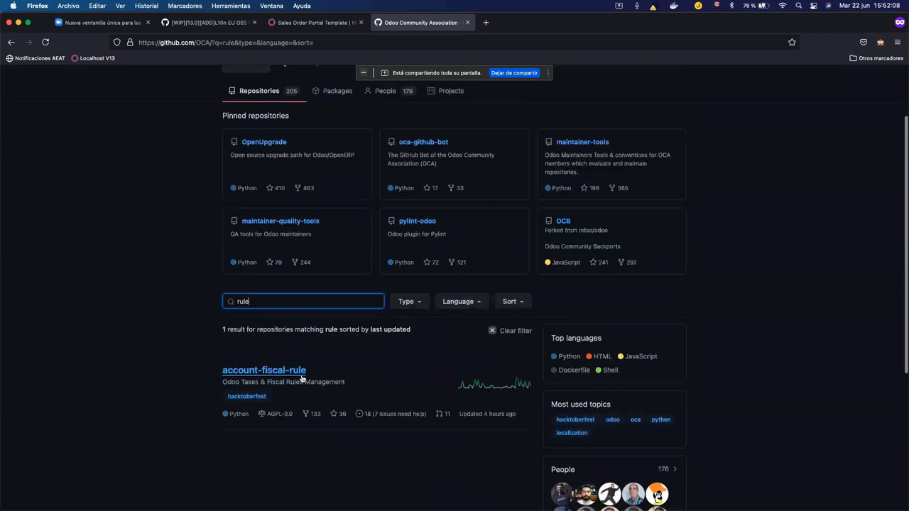
left_click(266, 370)
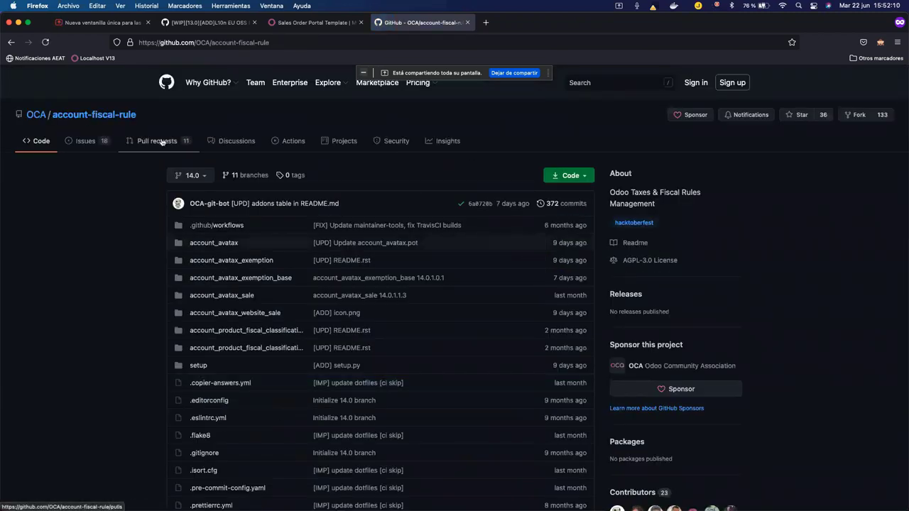
left_click(161, 141)
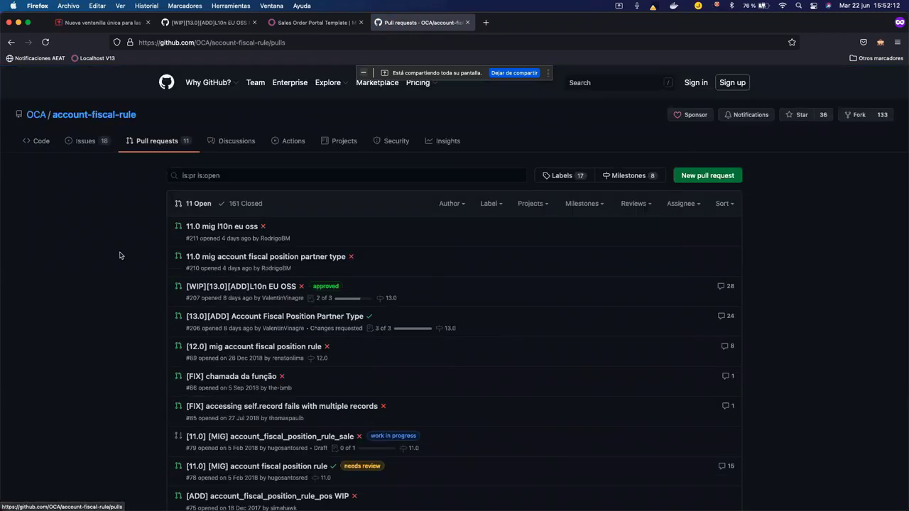
scroll(120, 256, "down", 2)
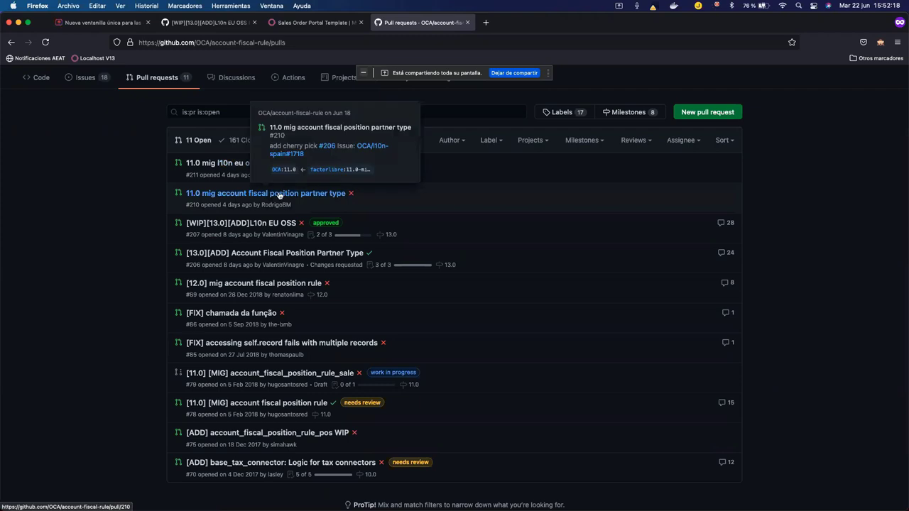
mouse_move(268, 226)
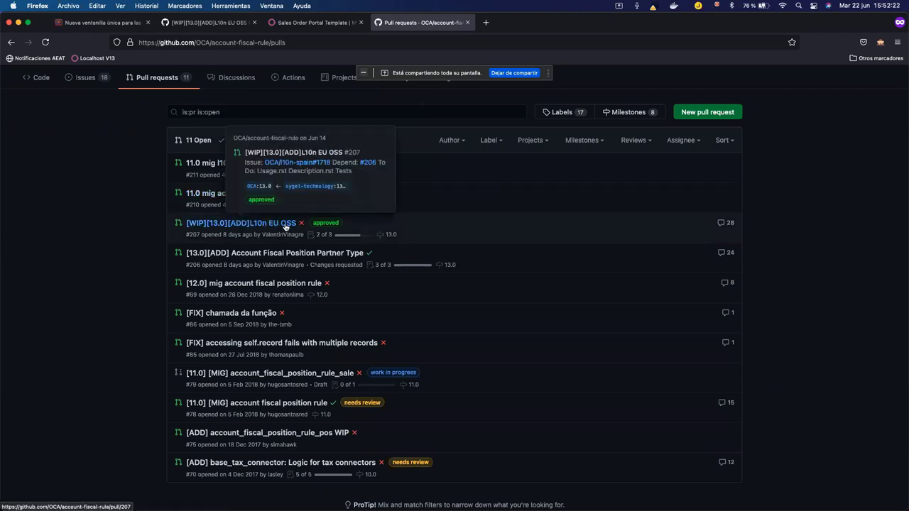
mouse_move(271, 257)
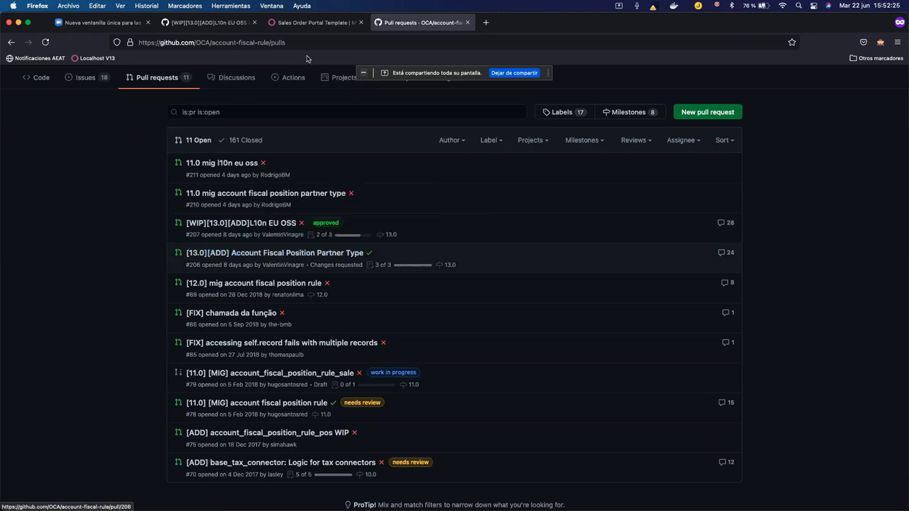
scroll(104, 118, "up", 2)
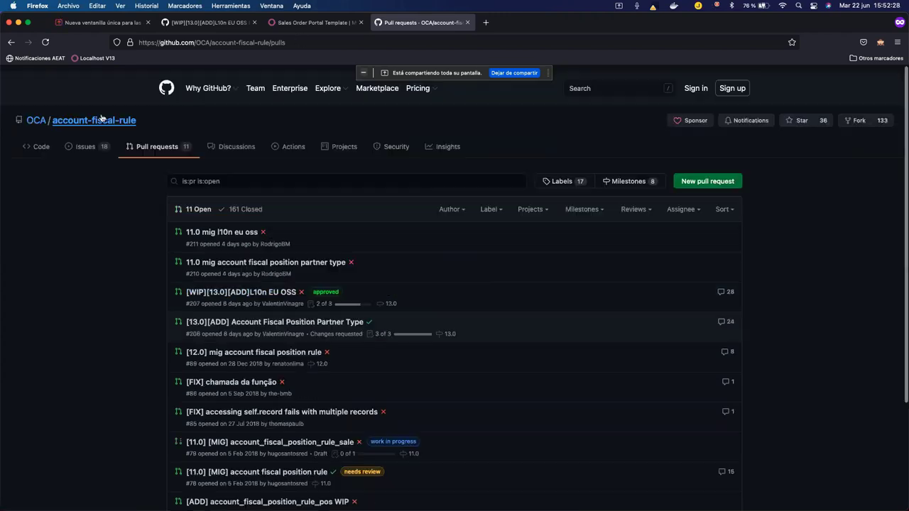
left_click(40, 115)
scroll(199, 284, "down", 2)
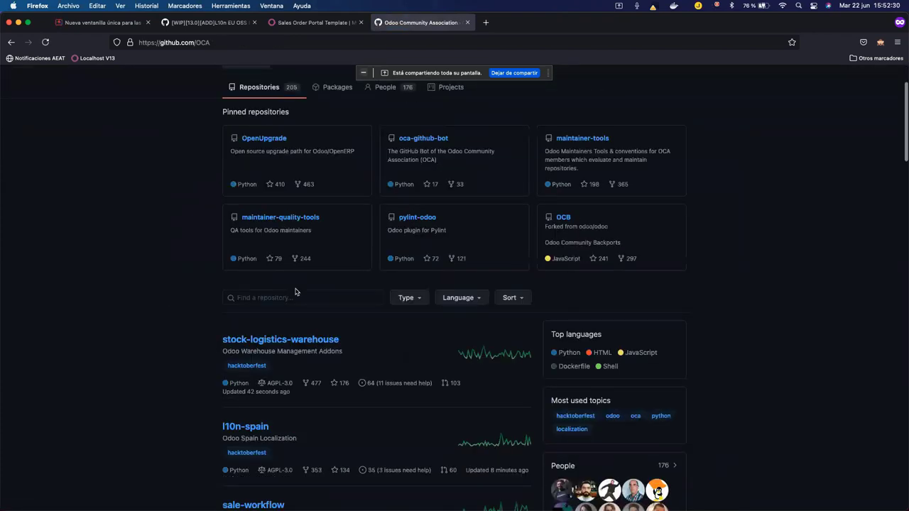
Search the OCA repositories for 'comm' and open the e-commerce repository.
left_click(291, 296)
type("web")
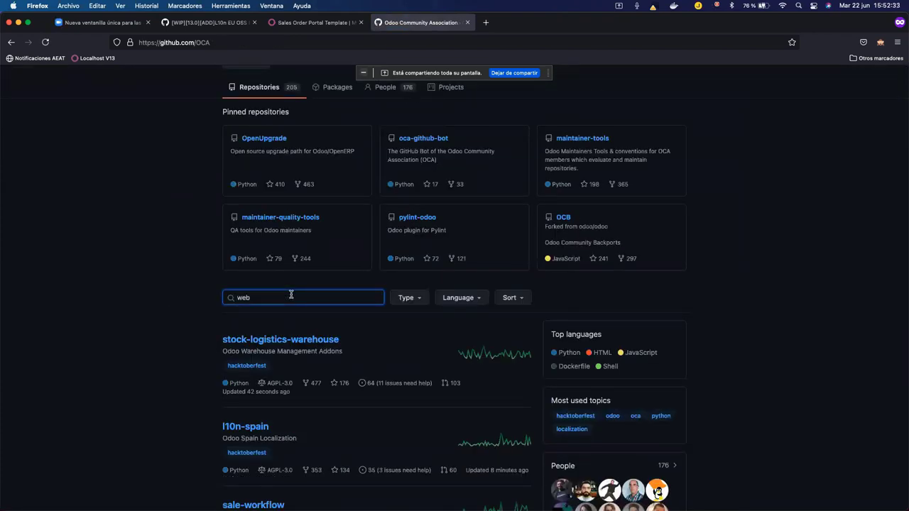
key("Return")
type("comm")
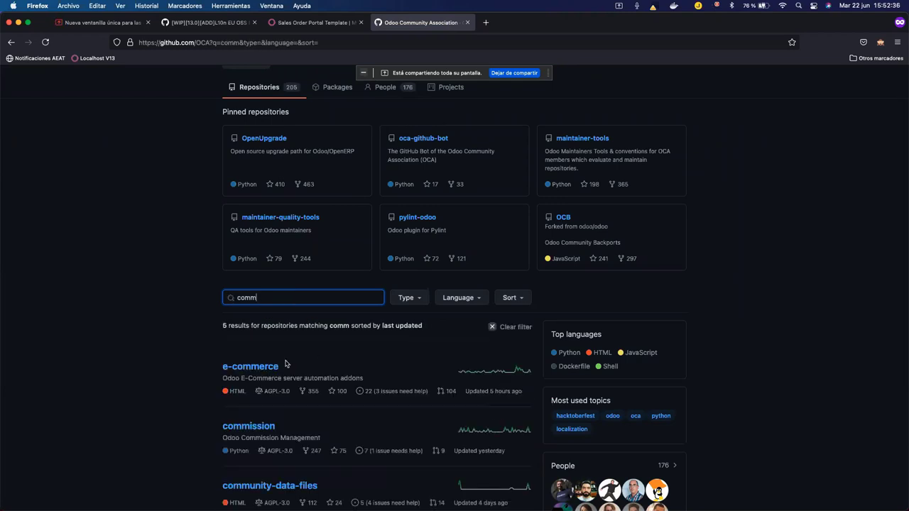
left_click(265, 367)
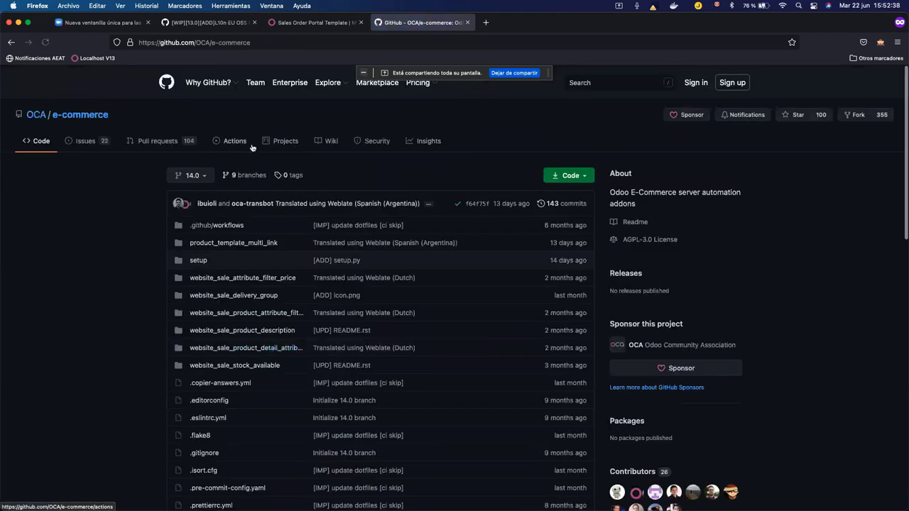
Review e-commerce's open pull requests, including #552, then close the GitHub tab.
left_click(169, 141)
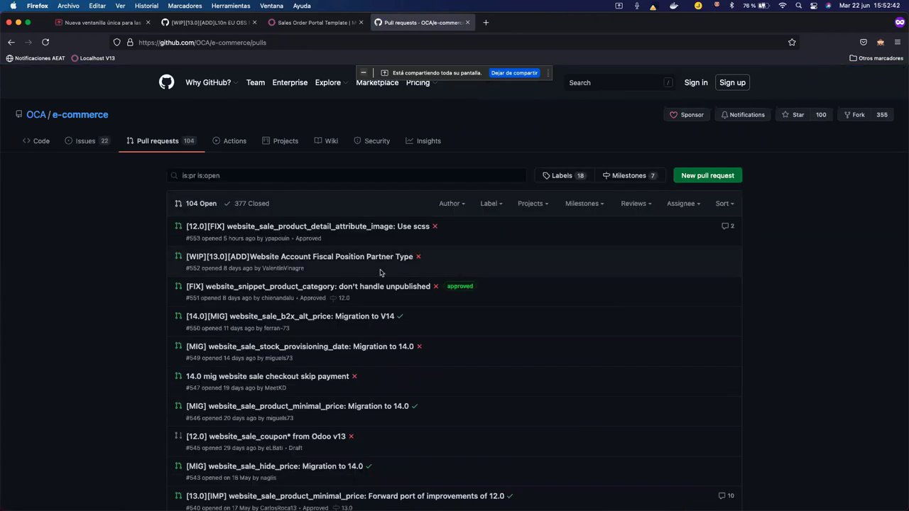
mouse_move(344, 258)
left_click(468, 22)
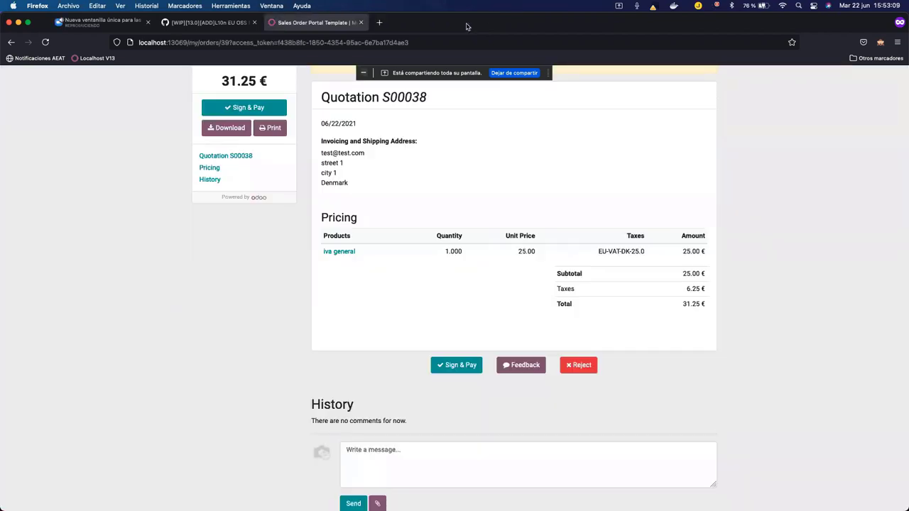